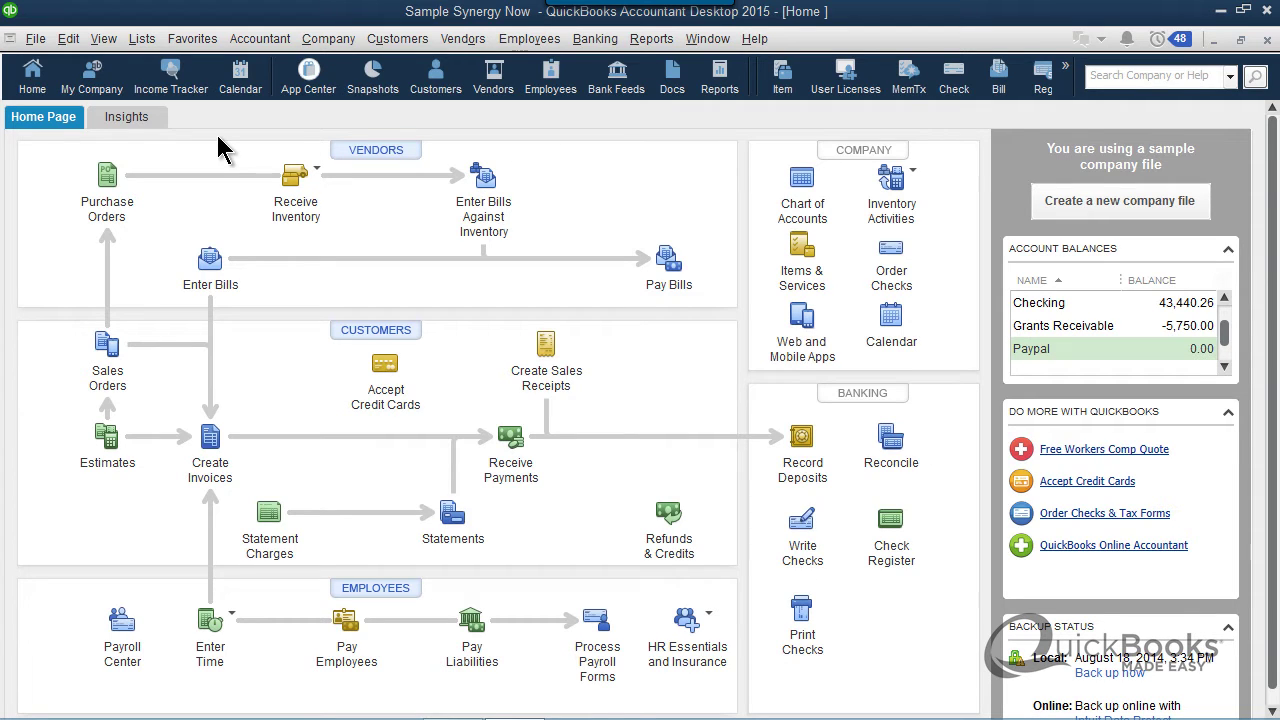
- Open the Chart of Accounts and review the Paypal bank account's name and 0.00 balance in Edit Account
left_click(142, 38)
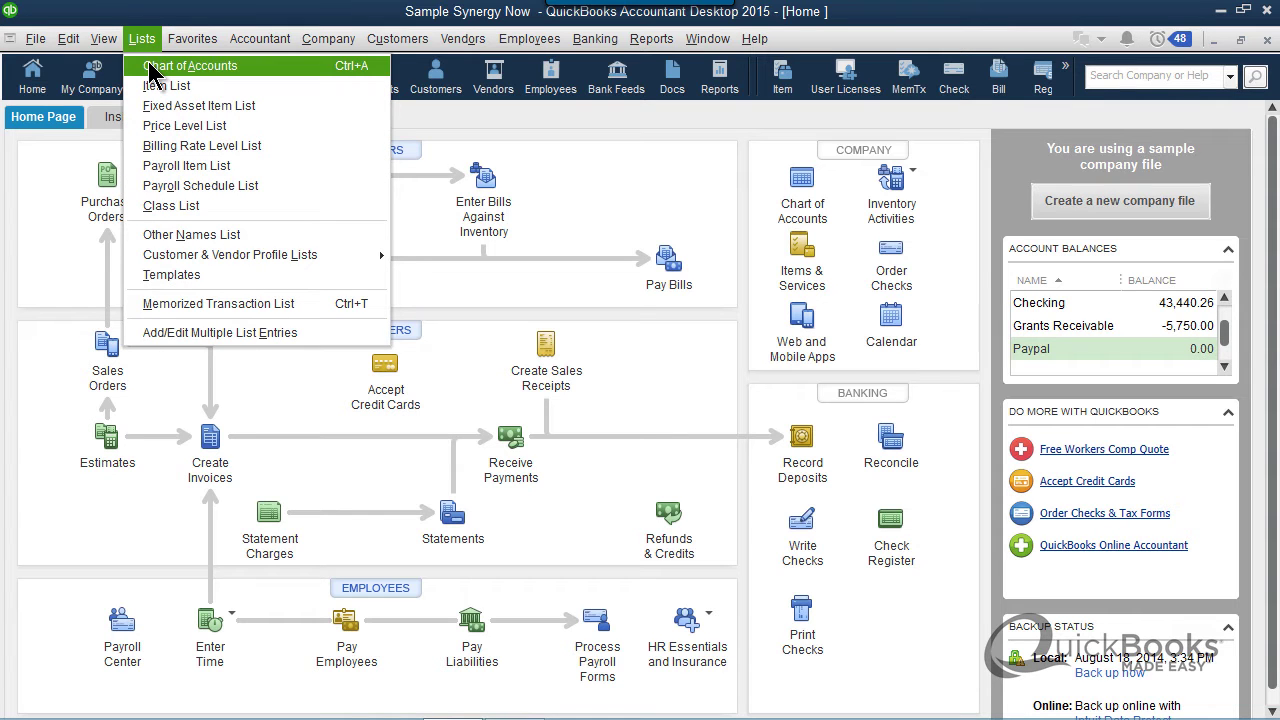
left_click(152, 66)
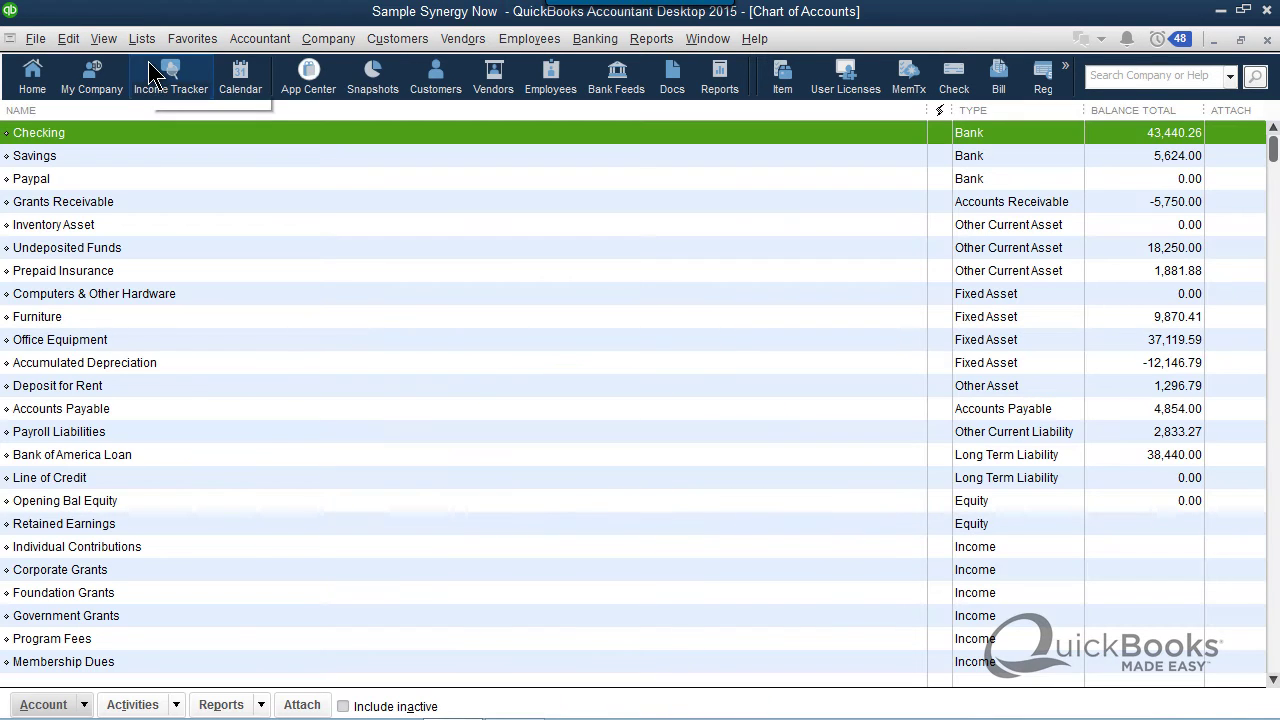
left_click(129, 180)
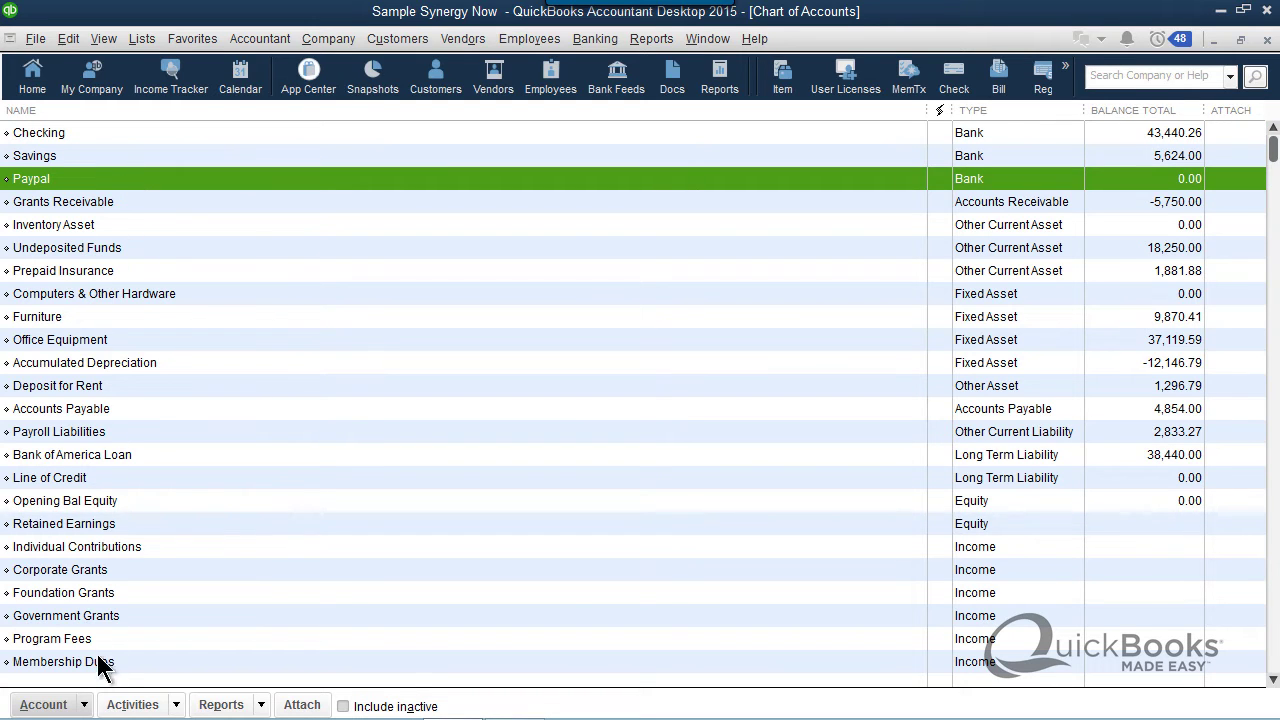
left_click(44, 705)
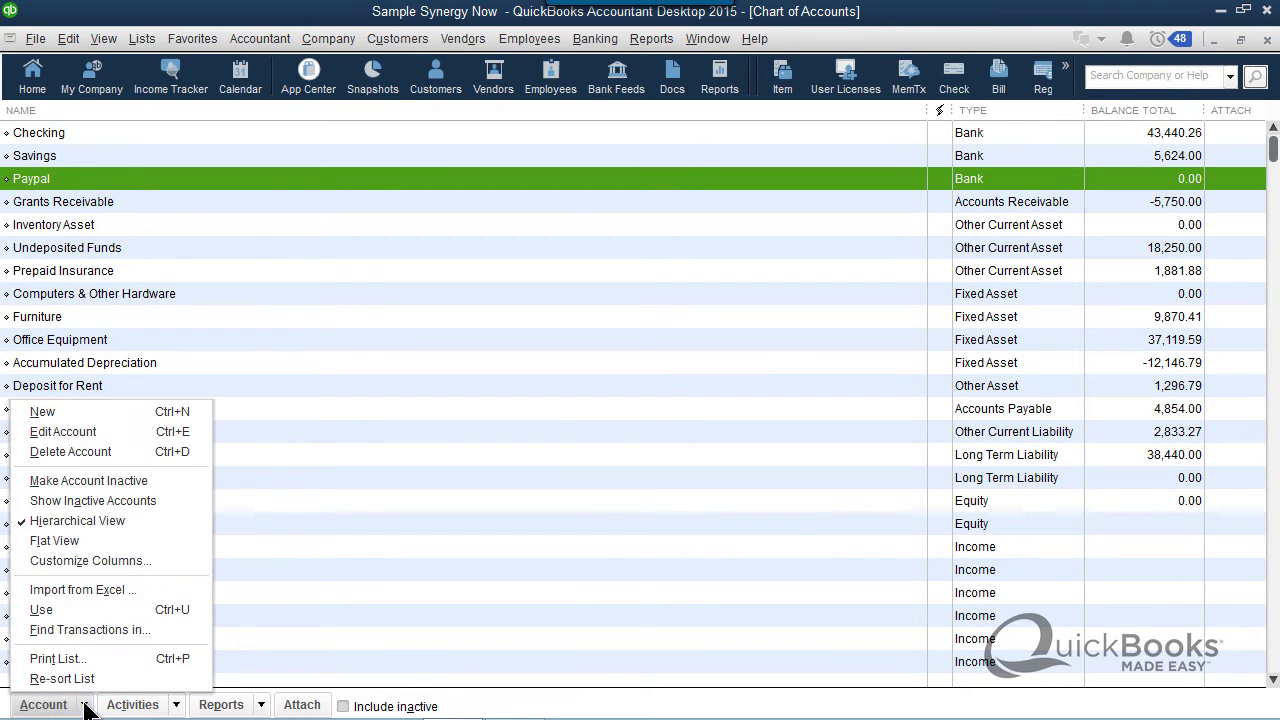
left_click(84, 437)
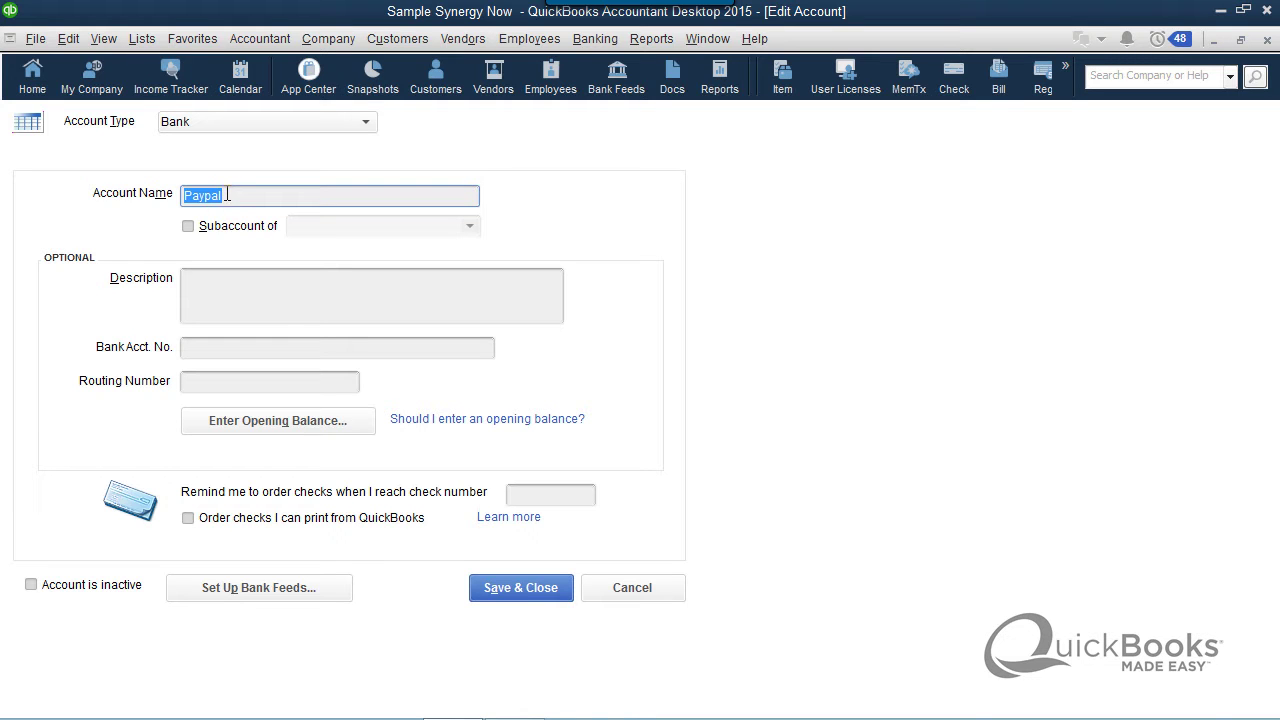
left_click_drag(227, 195, 175, 195)
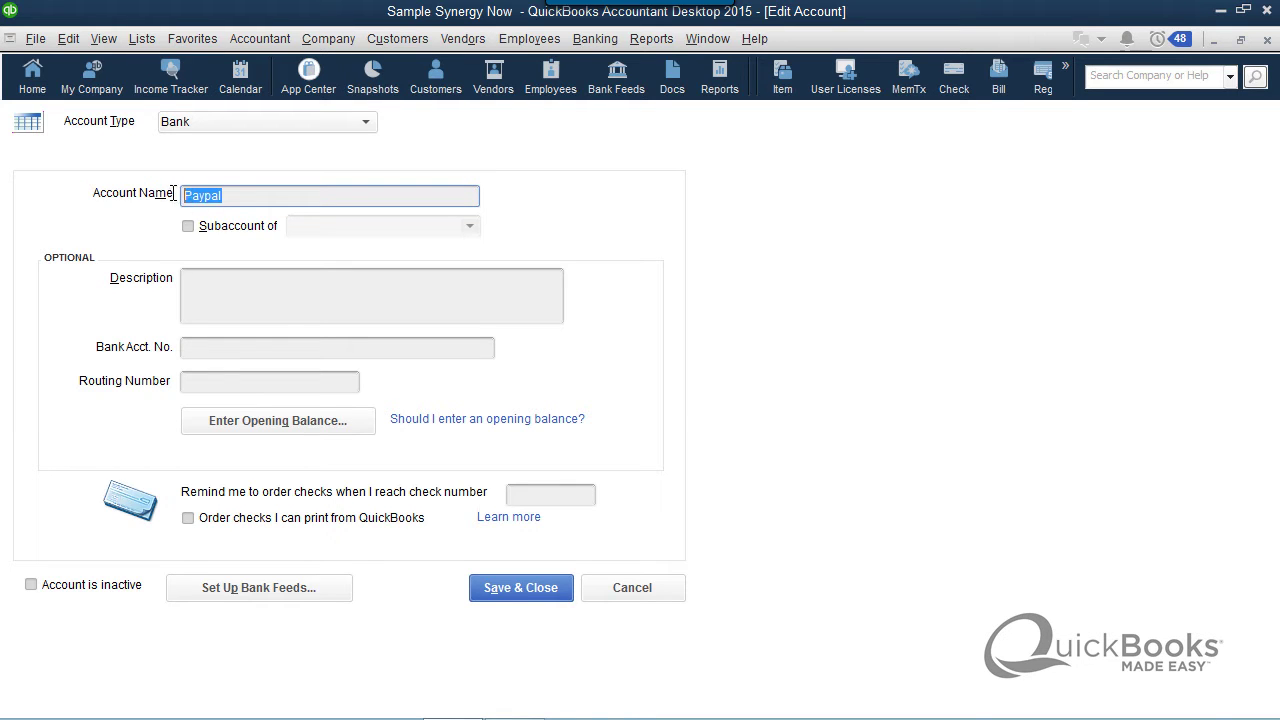
left_click(521, 588)
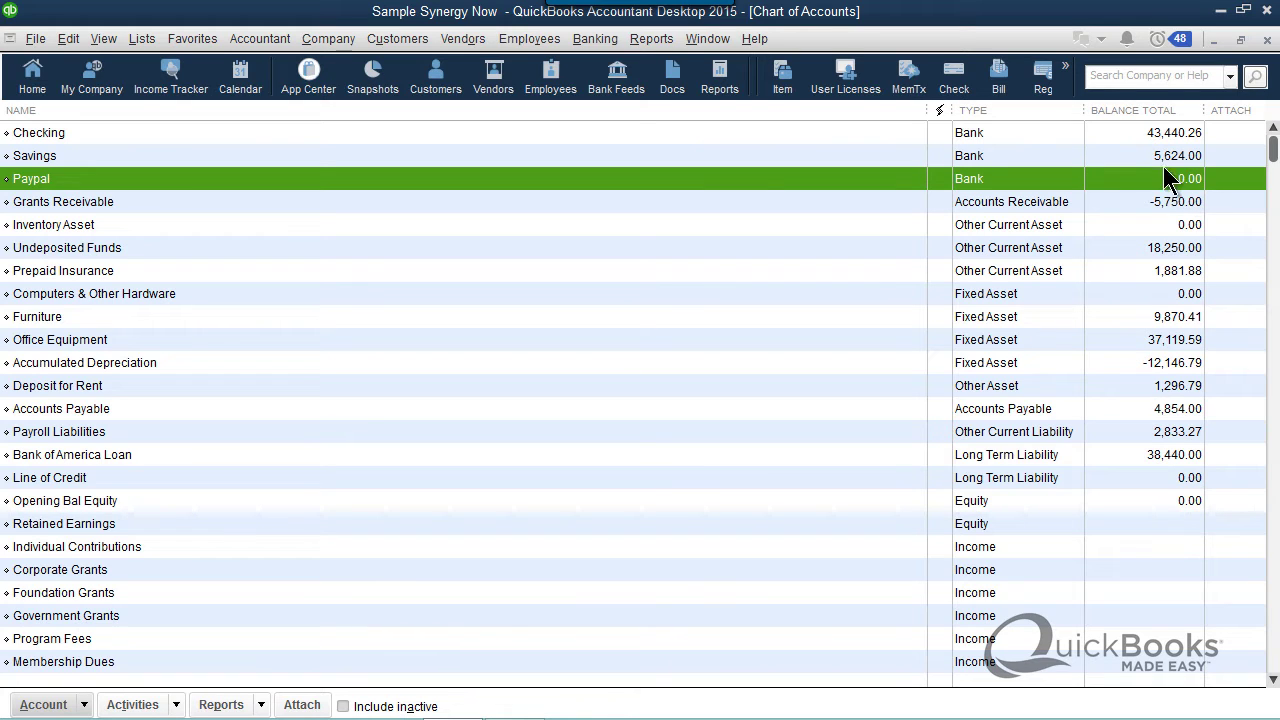
- From Home, preview and close the Create Invoices, Receive Payments and Create Sales Receipts forms
left_click(46, 84)
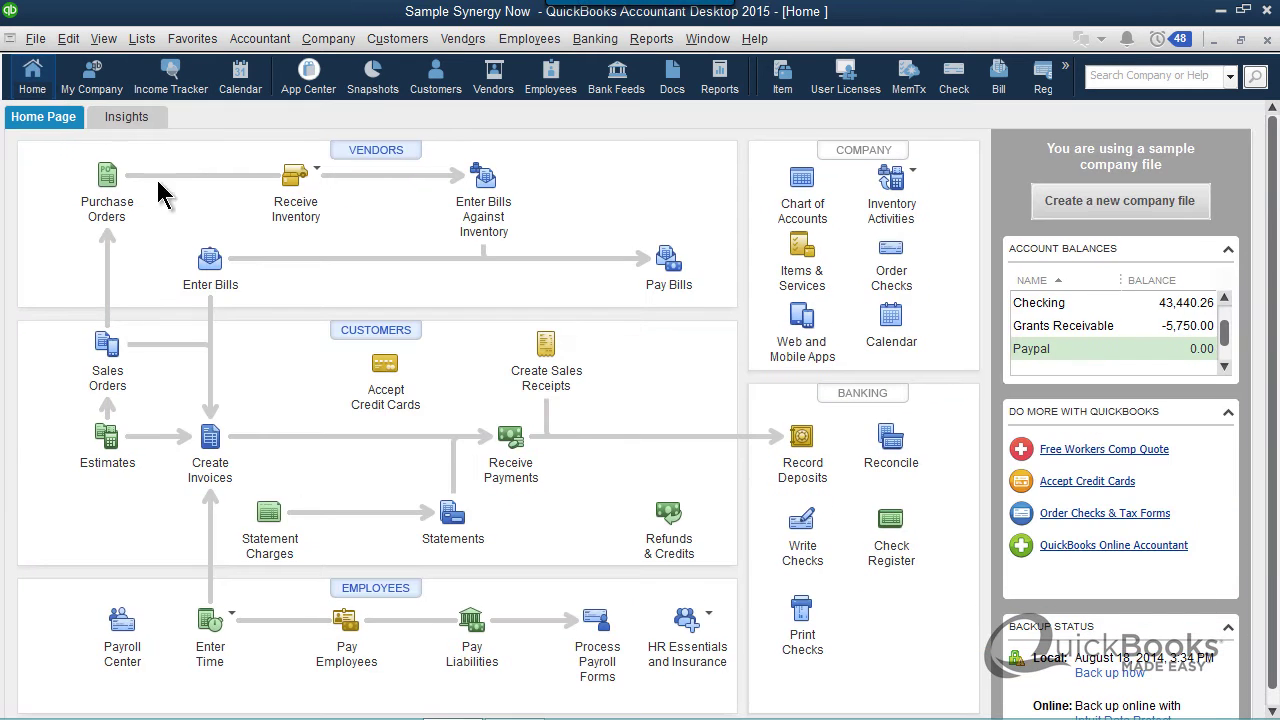
left_click(210, 448)
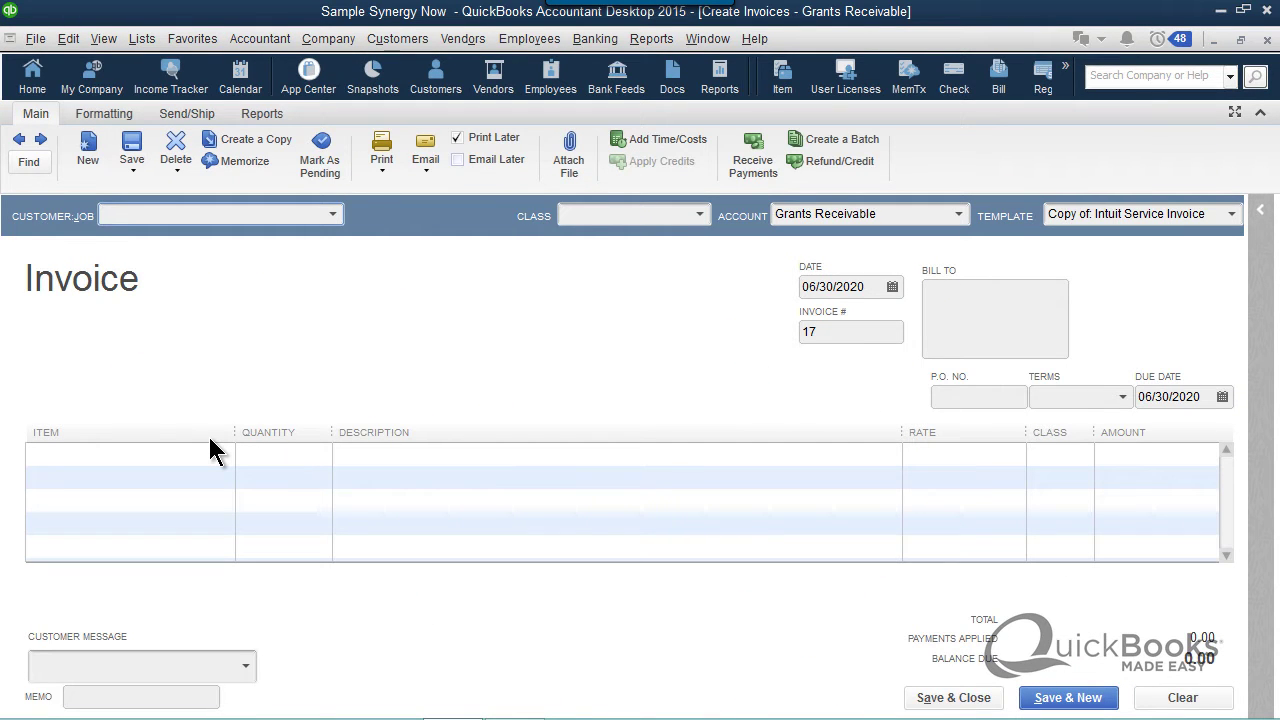
key("Escape")
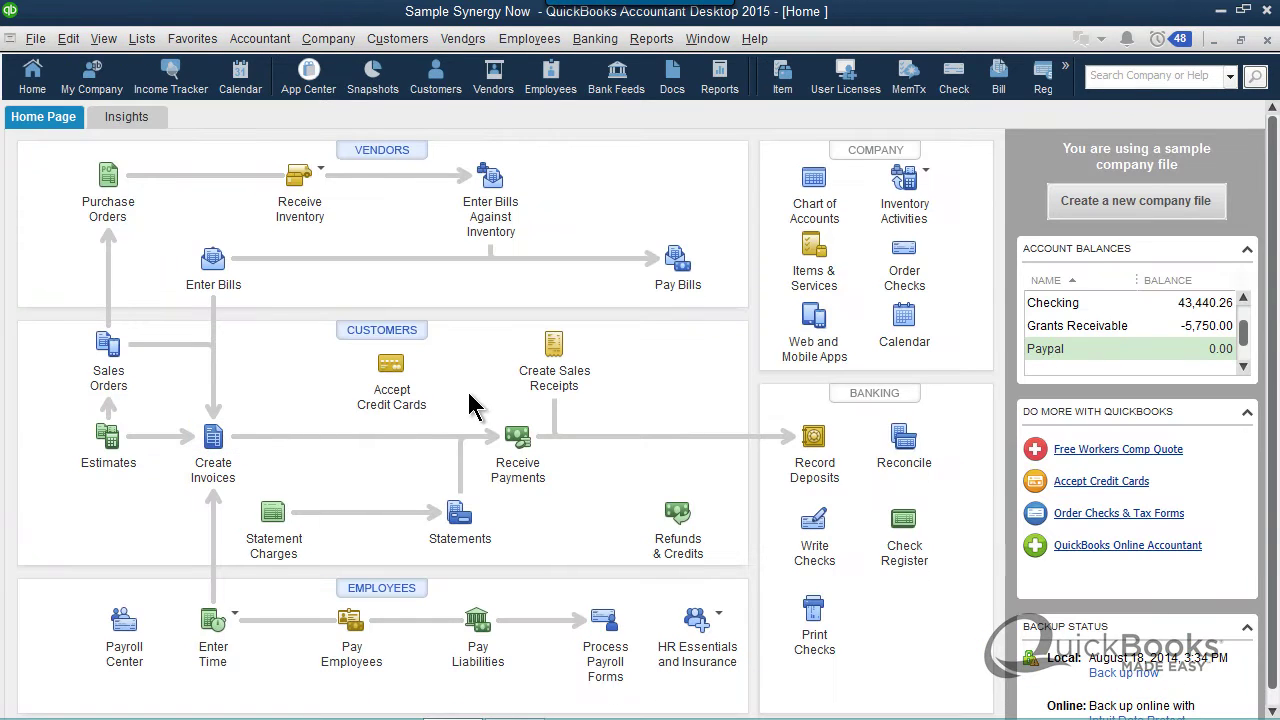
left_click(515, 437)
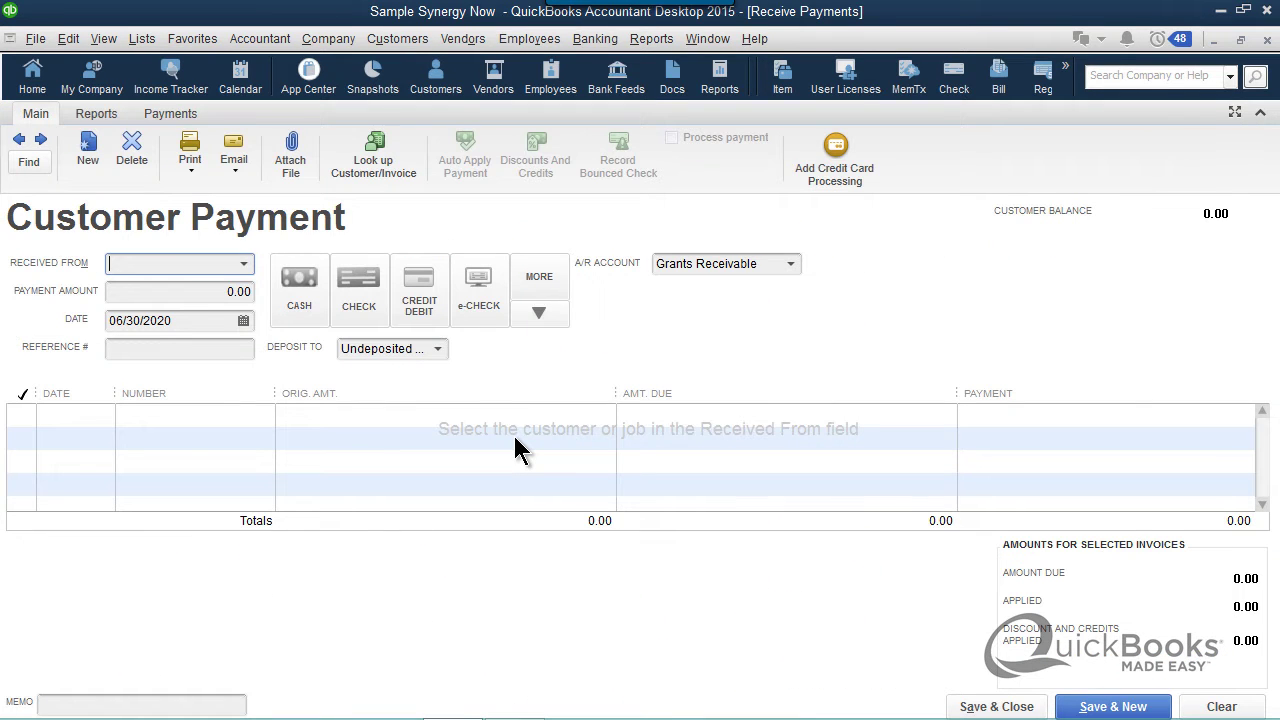
key("Escape")
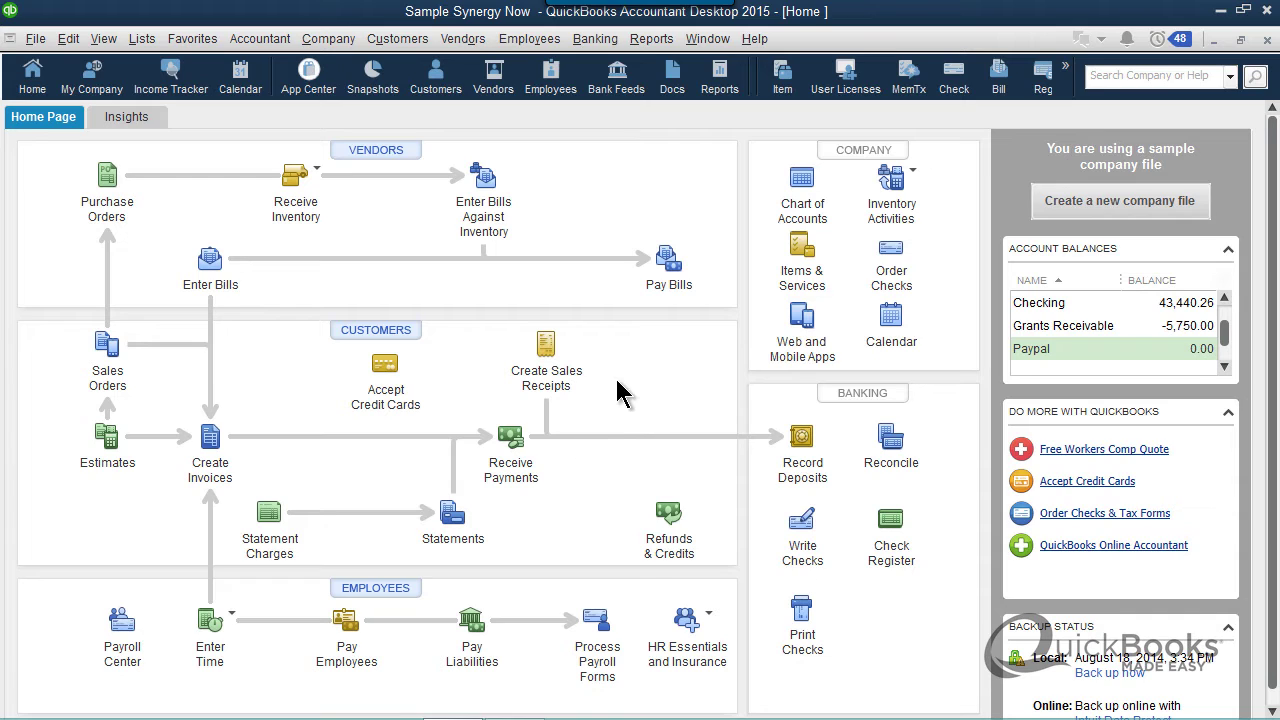
left_click(546, 348)
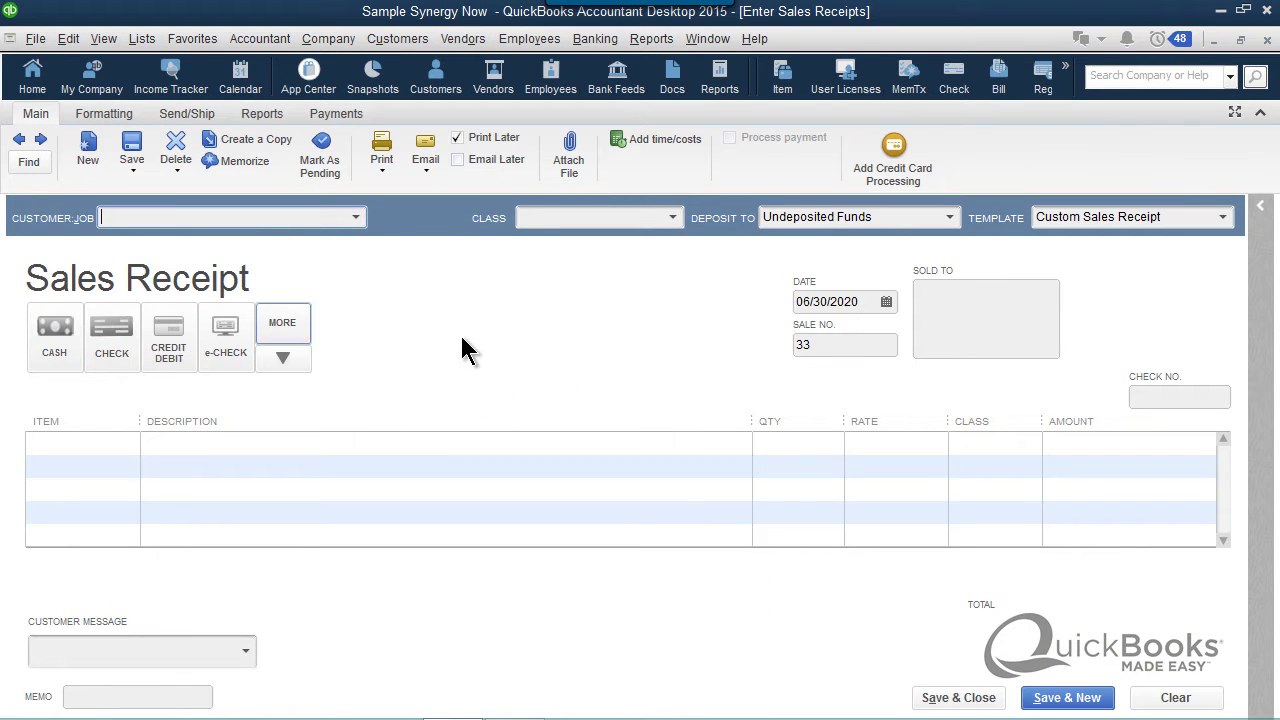
key("Escape")
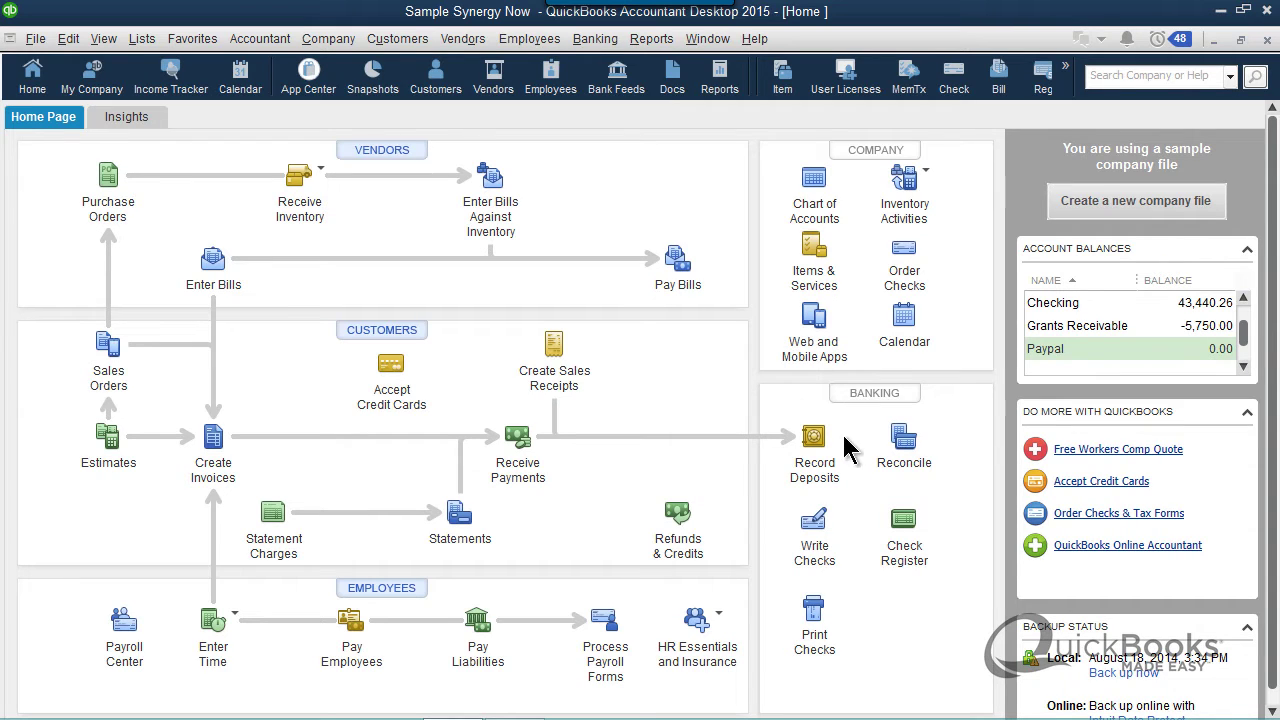
- Start a Record Deposits entry and add the 6,250.00 payment from Undeposited Funds
left_click(812, 440)
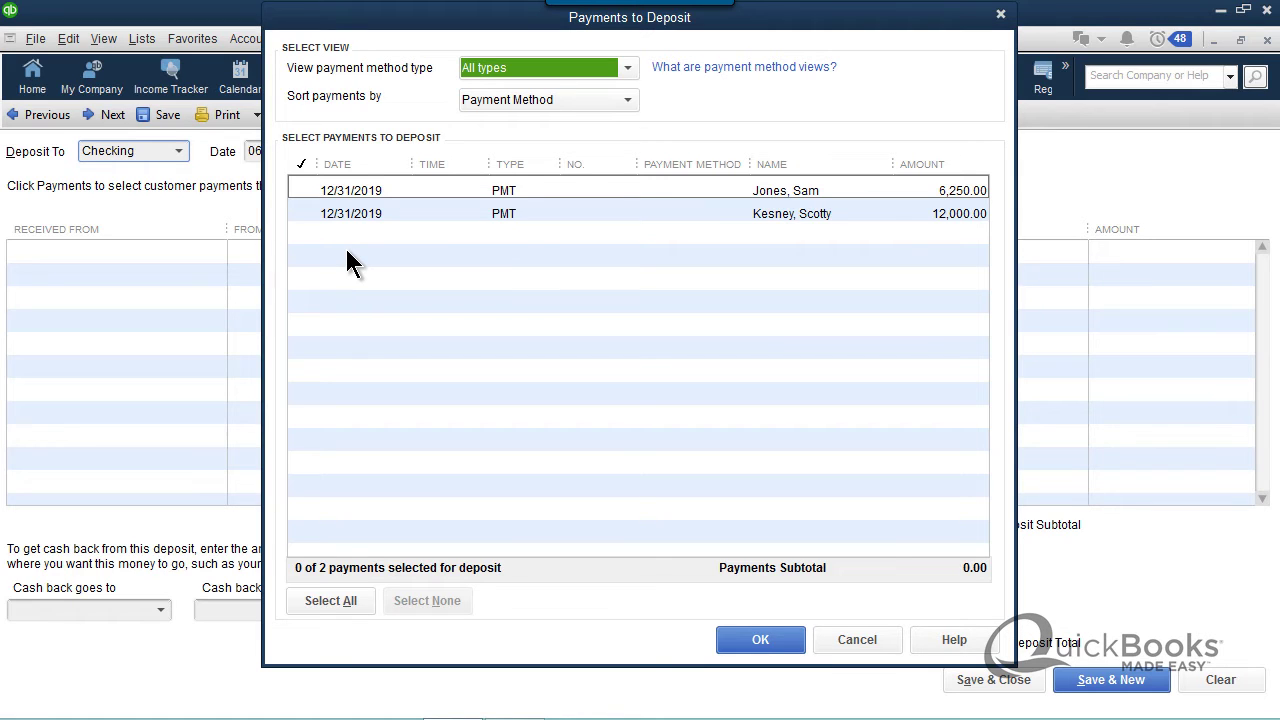
left_click(303, 190)
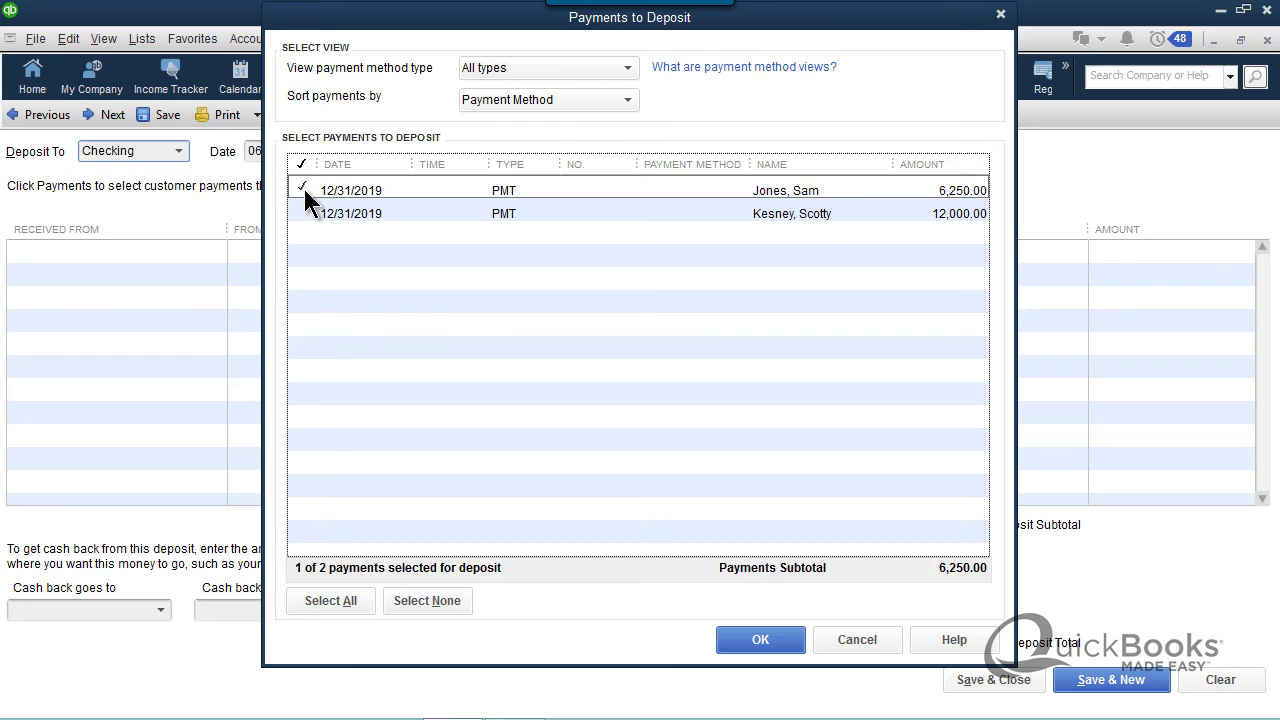
left_click(760, 639)
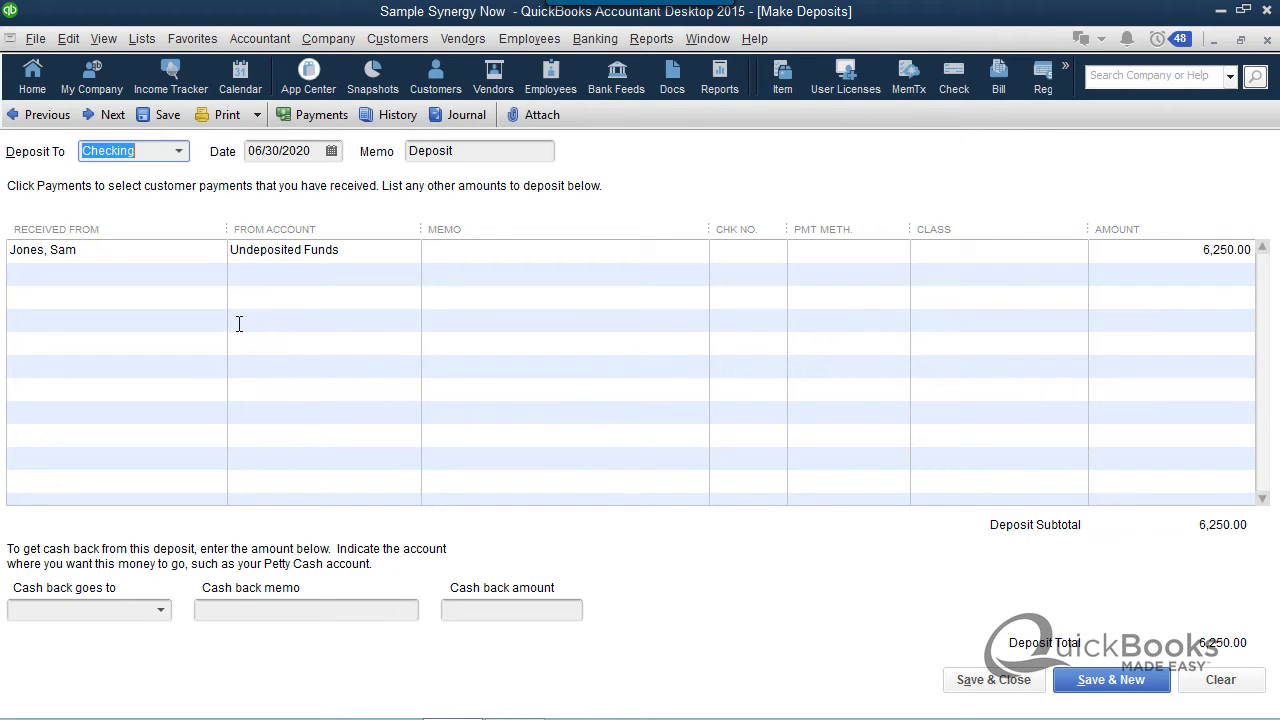
- Add a -39.90 Paypal Fees deposit line, setting up Paypal Fees as a new expense account
left_click(250, 275)
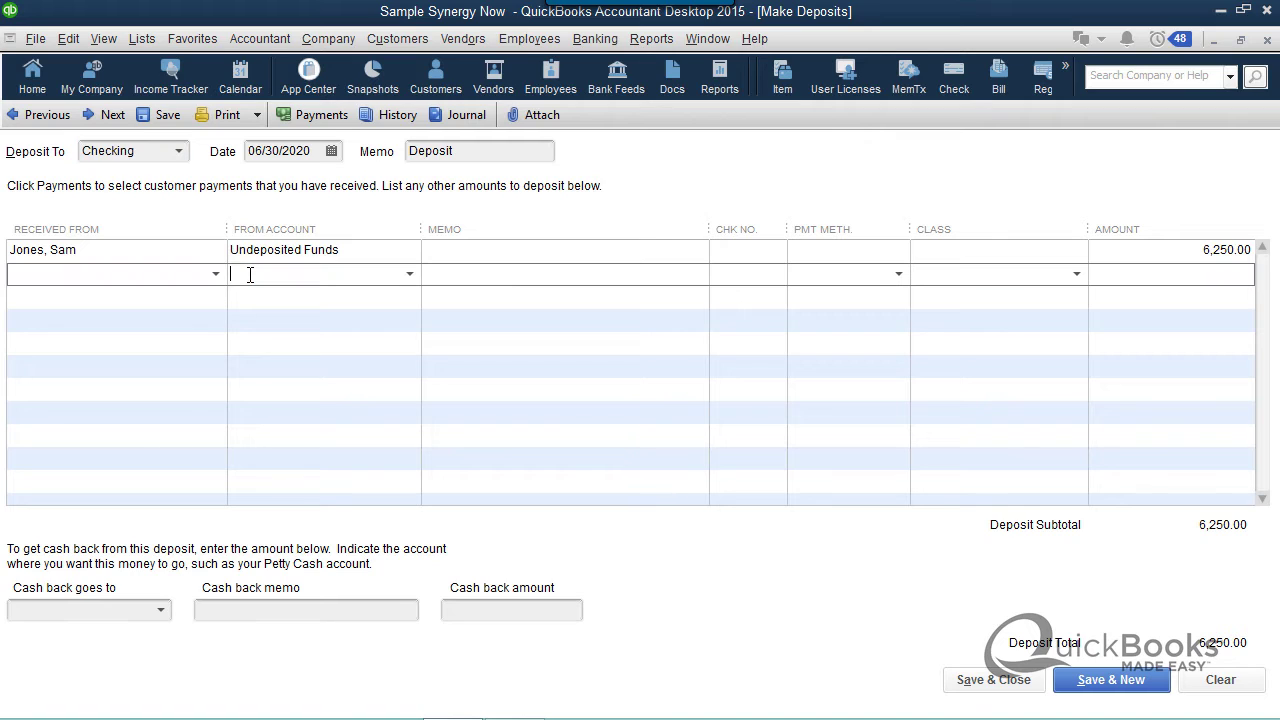
type("Pay")
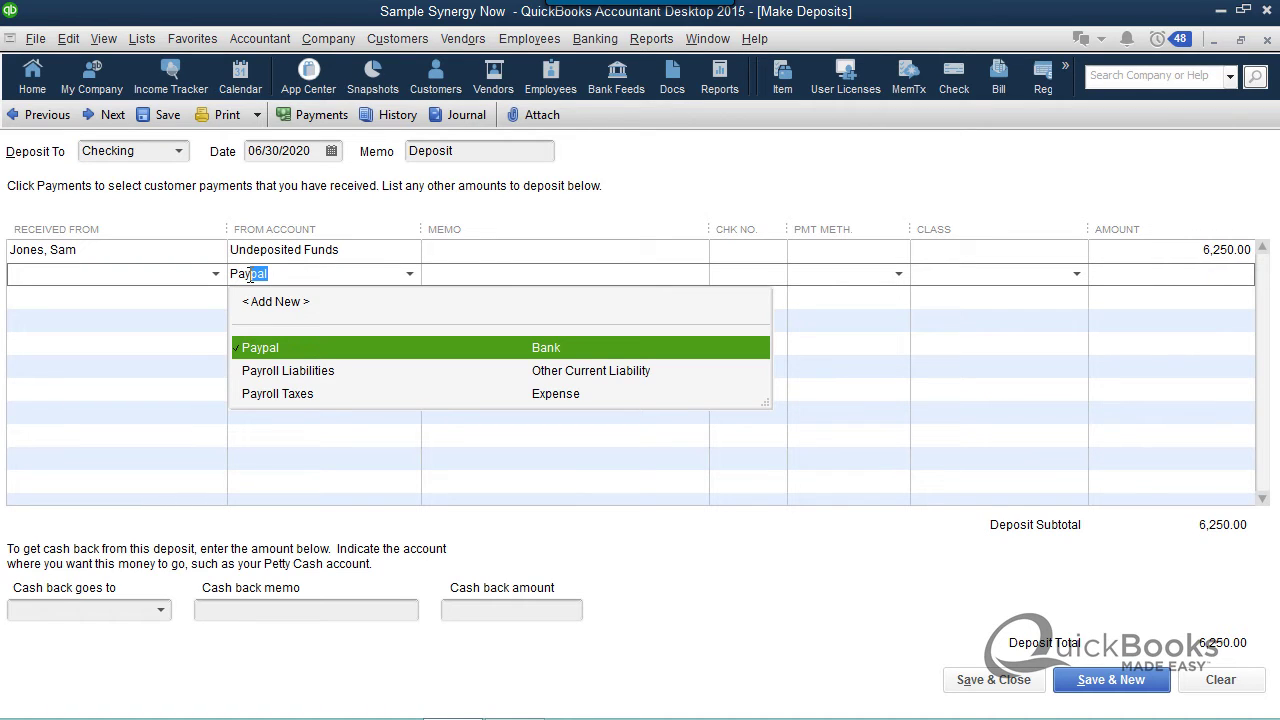
type("pal Fee")
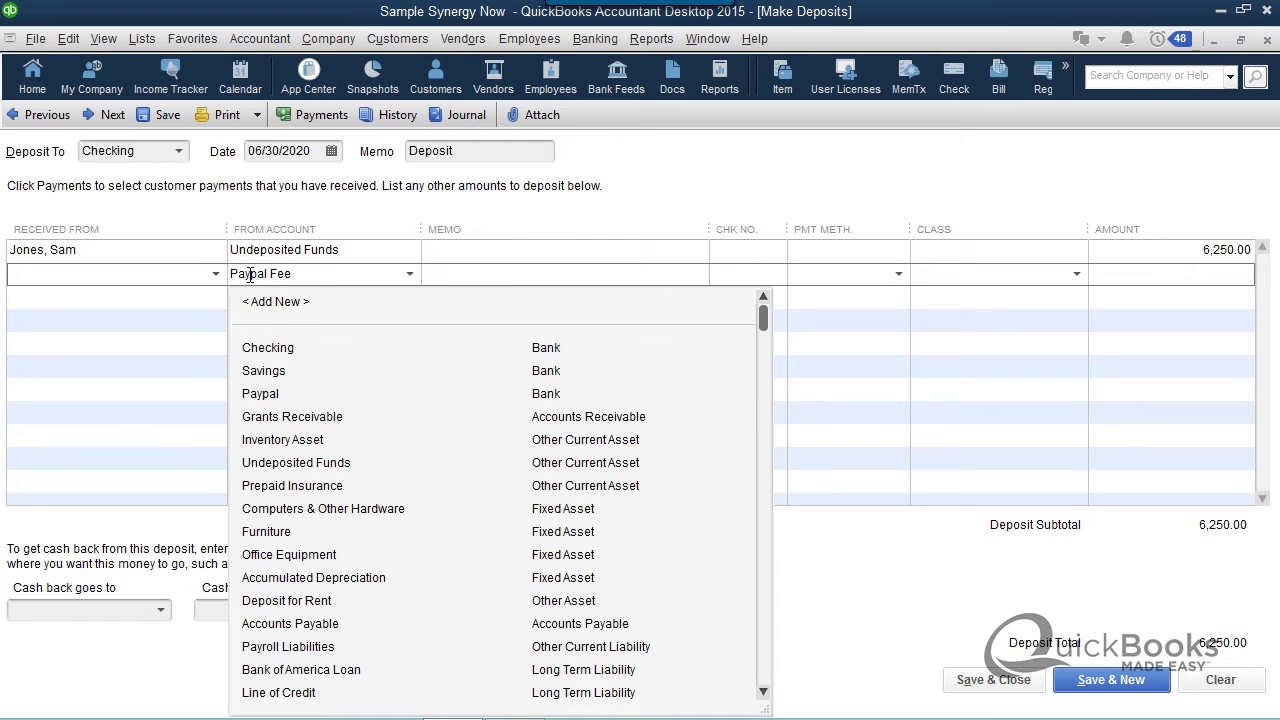
type("s")
key("Tab")
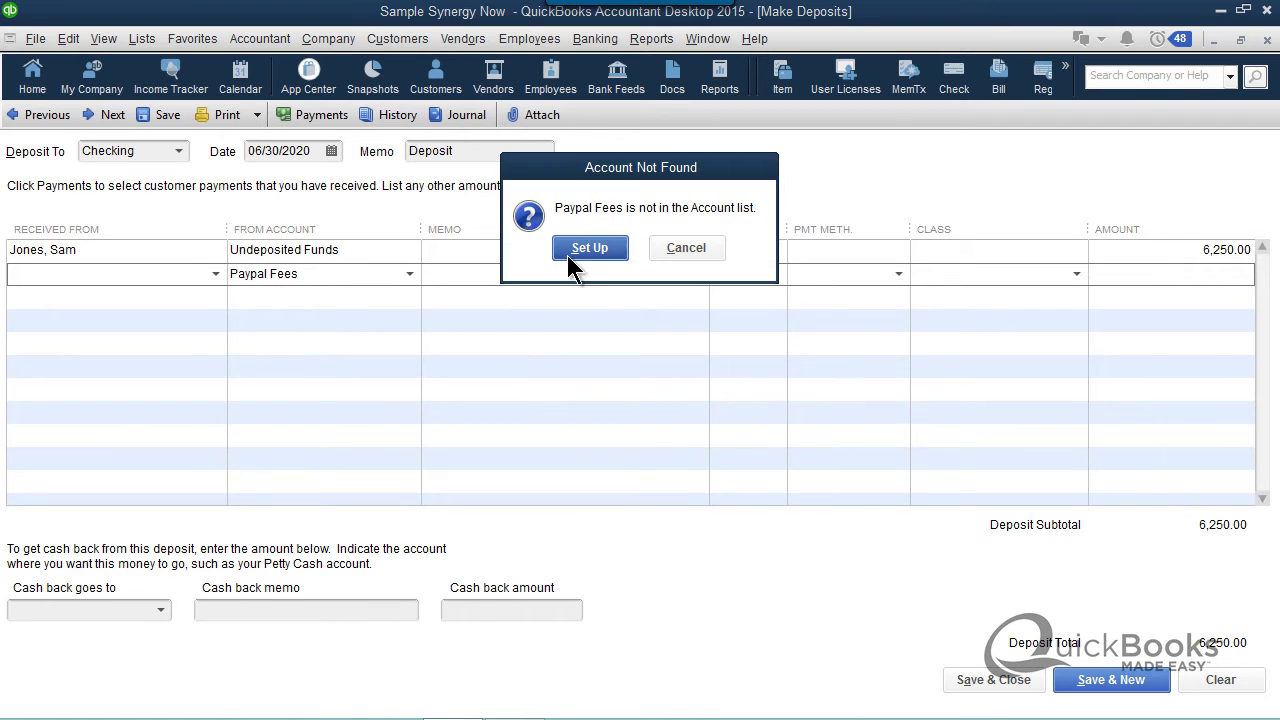
left_click(594, 247)
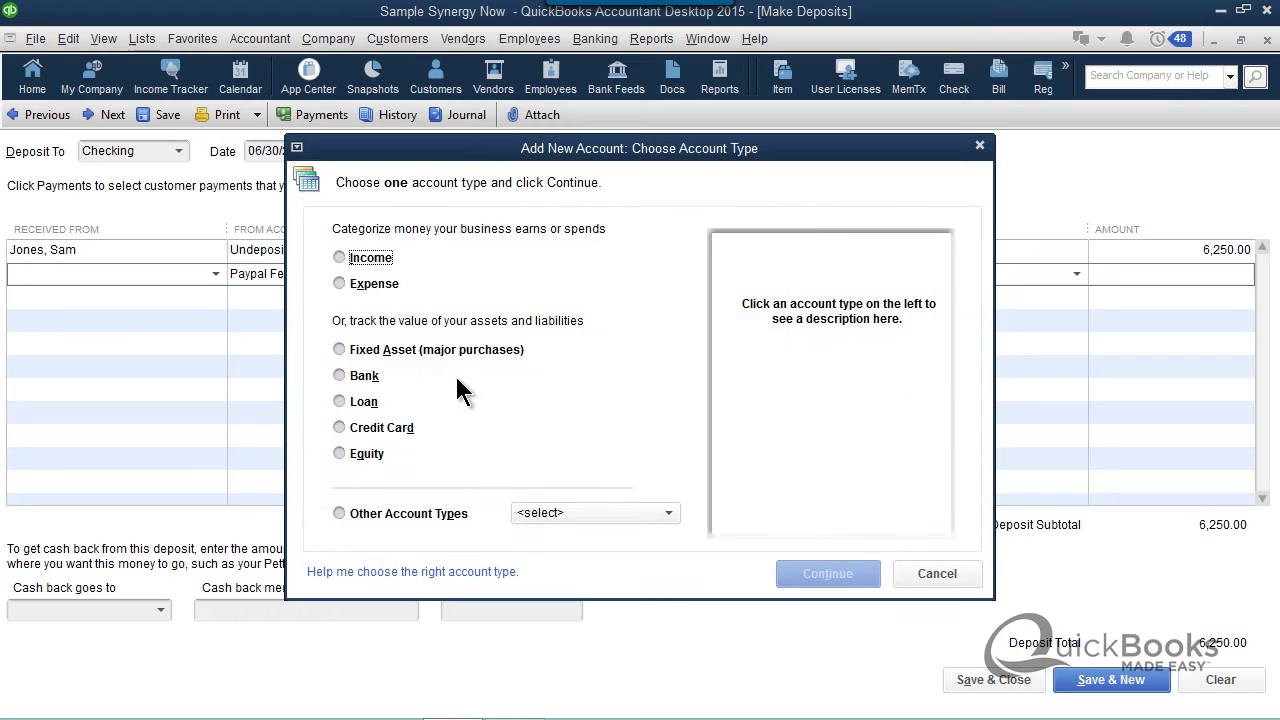
left_click(345, 283)
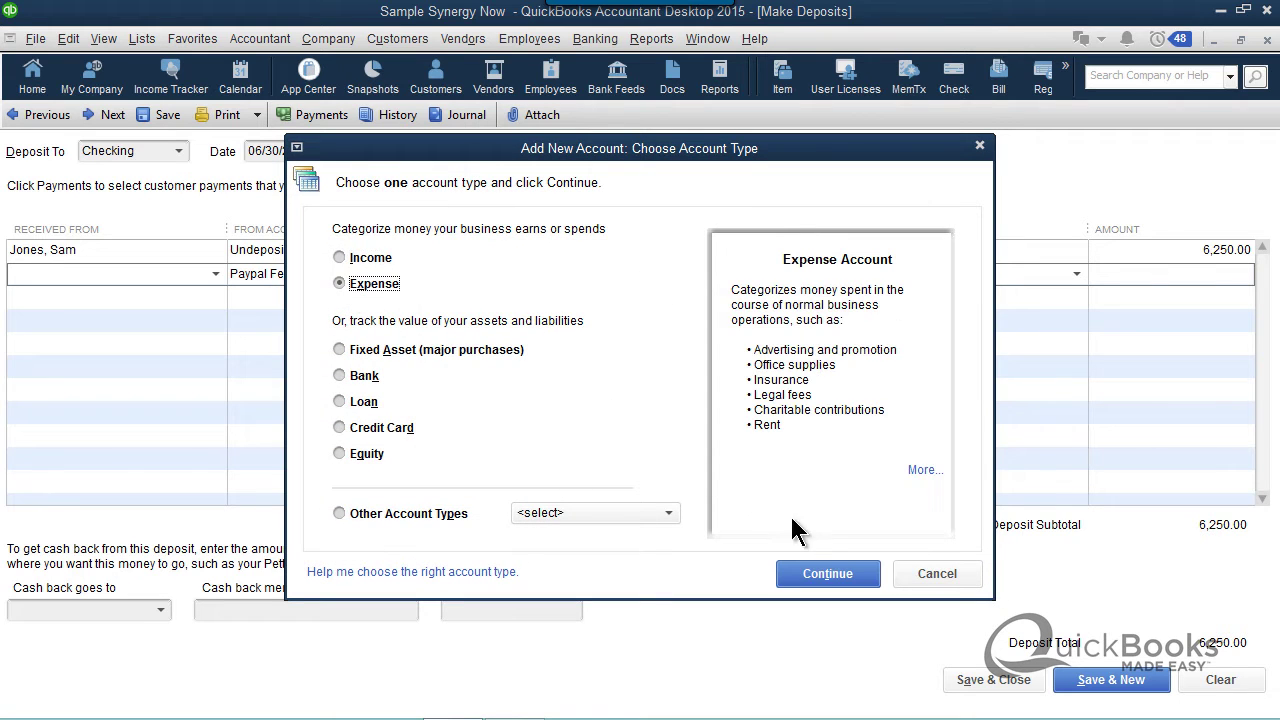
left_click(825, 575)
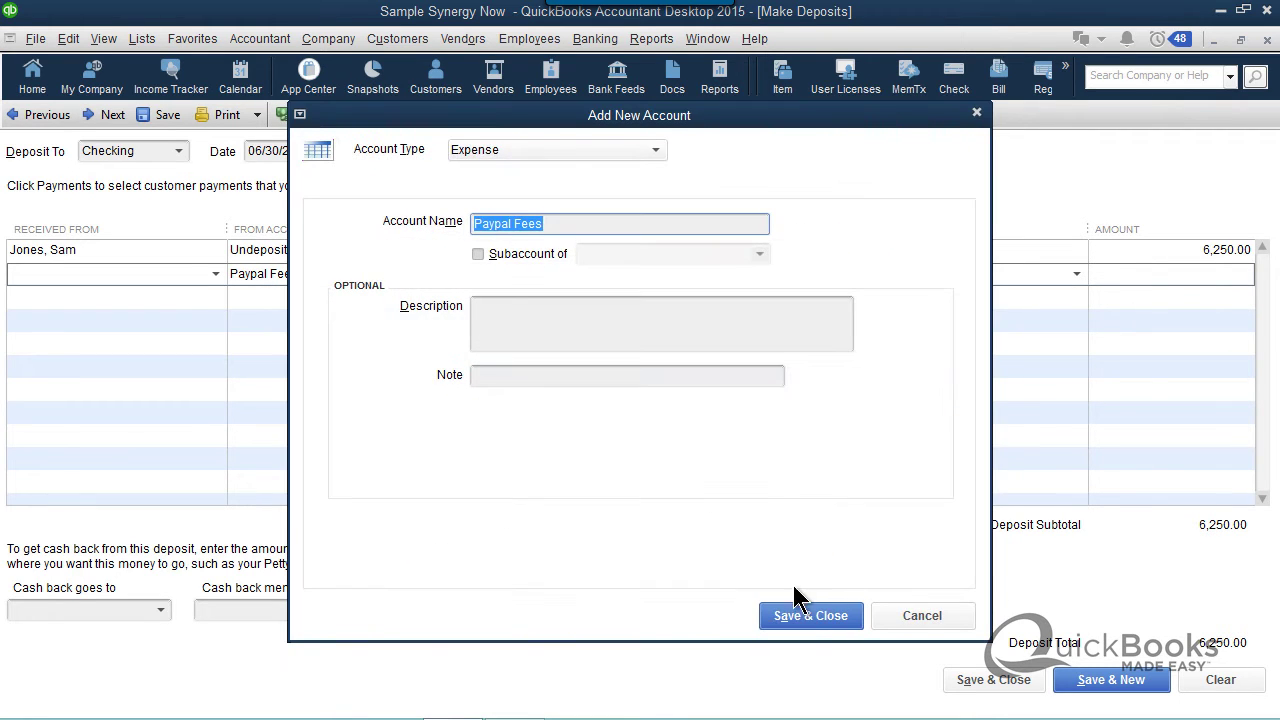
left_click(795, 612)
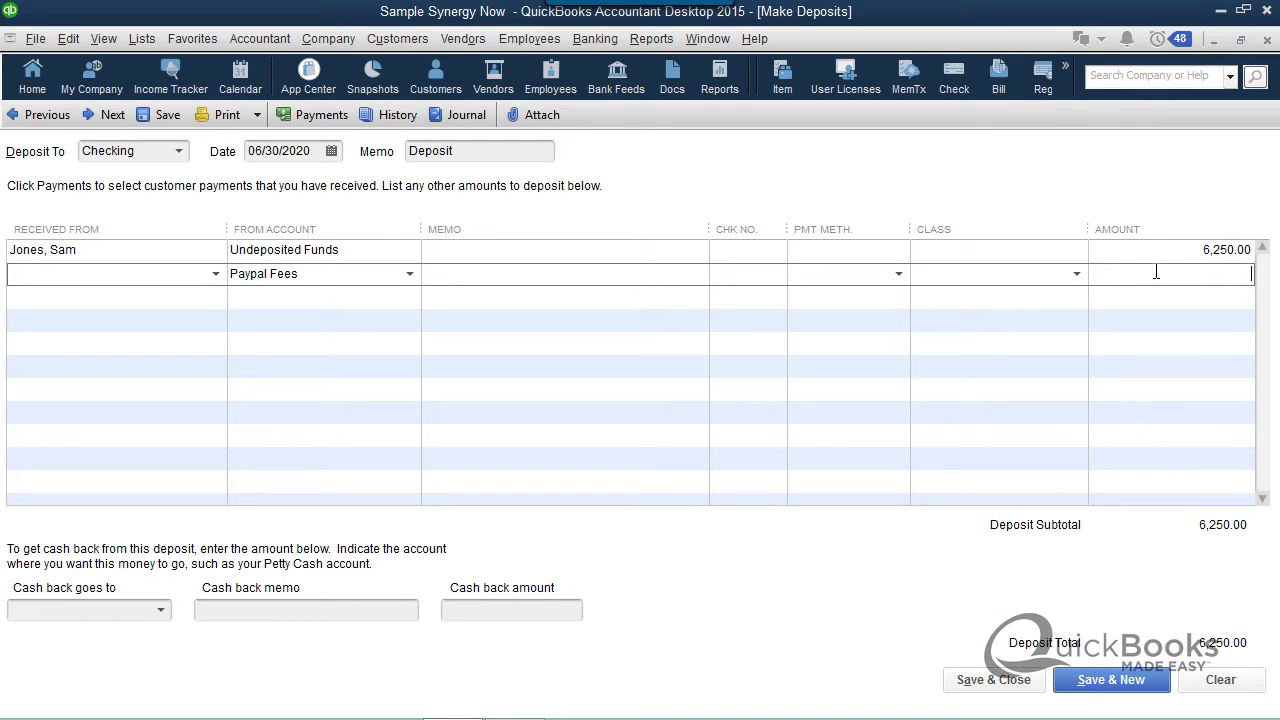
type("-39.9")
key("Tab")
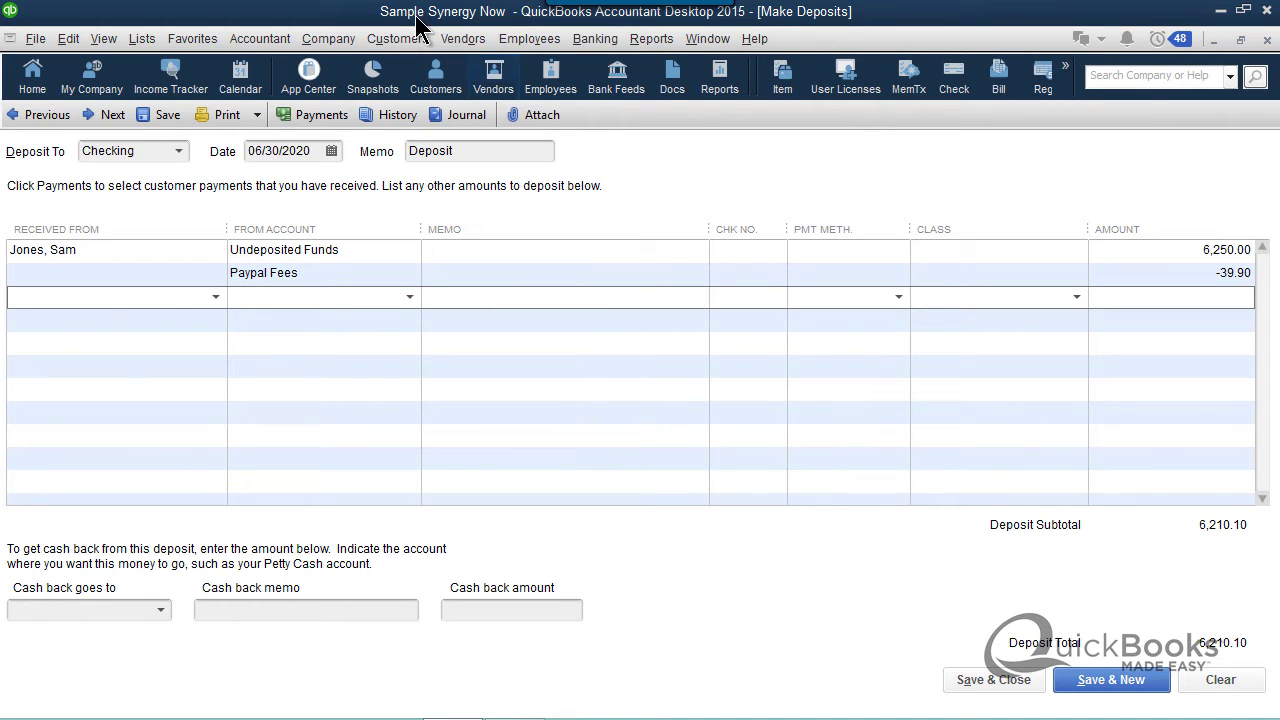
- Open a sample sales receipt with a Program Fees line of 100
left_click(396, 42)
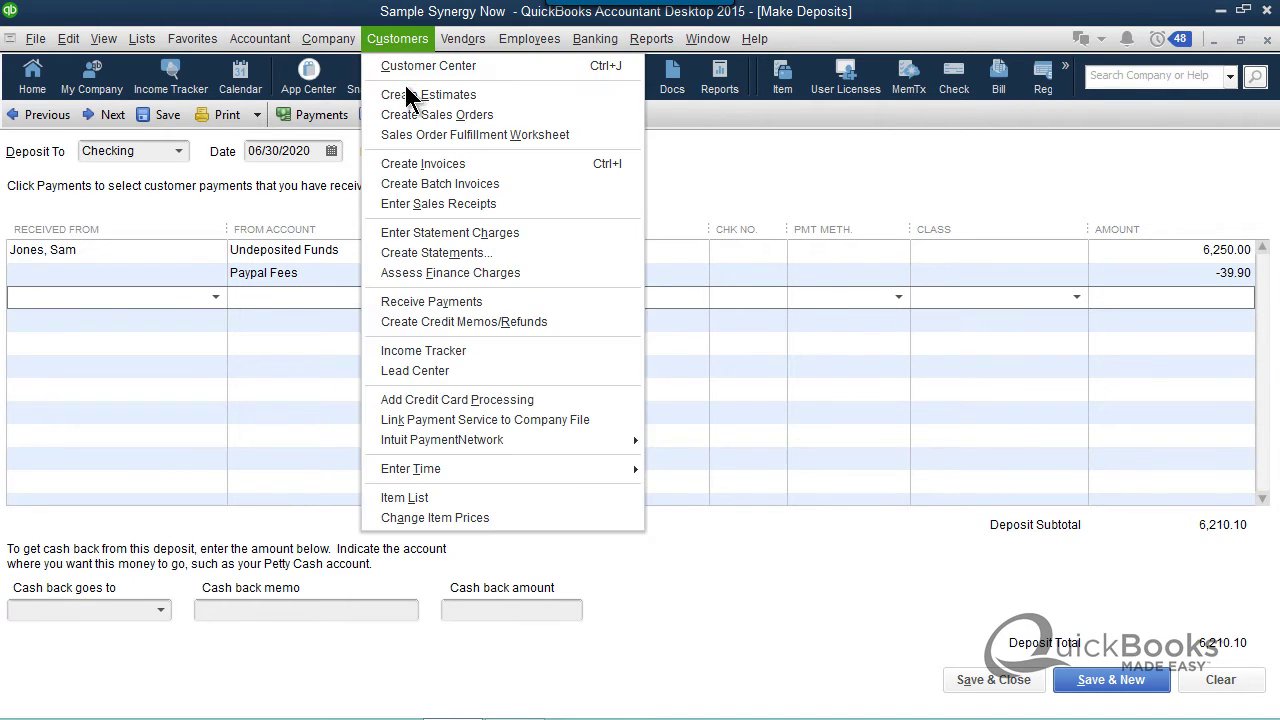
left_click(418, 203)
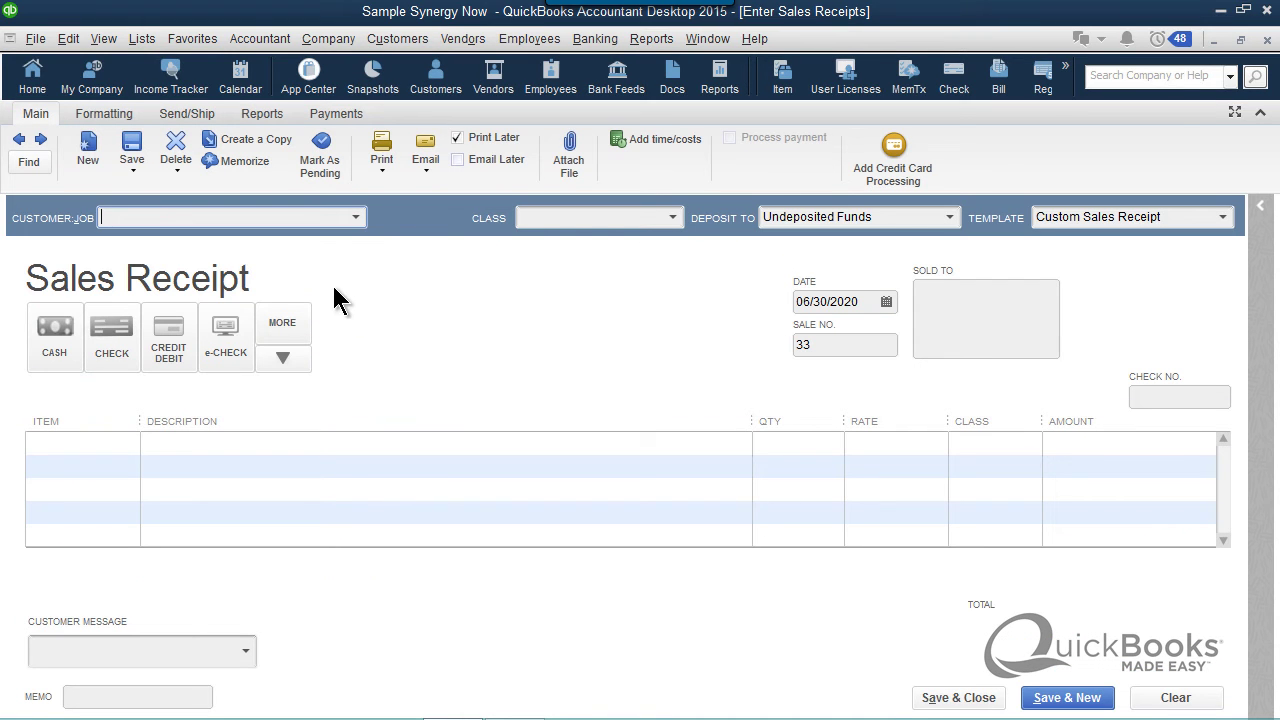
left_click(131, 444)
left_click(132, 446)
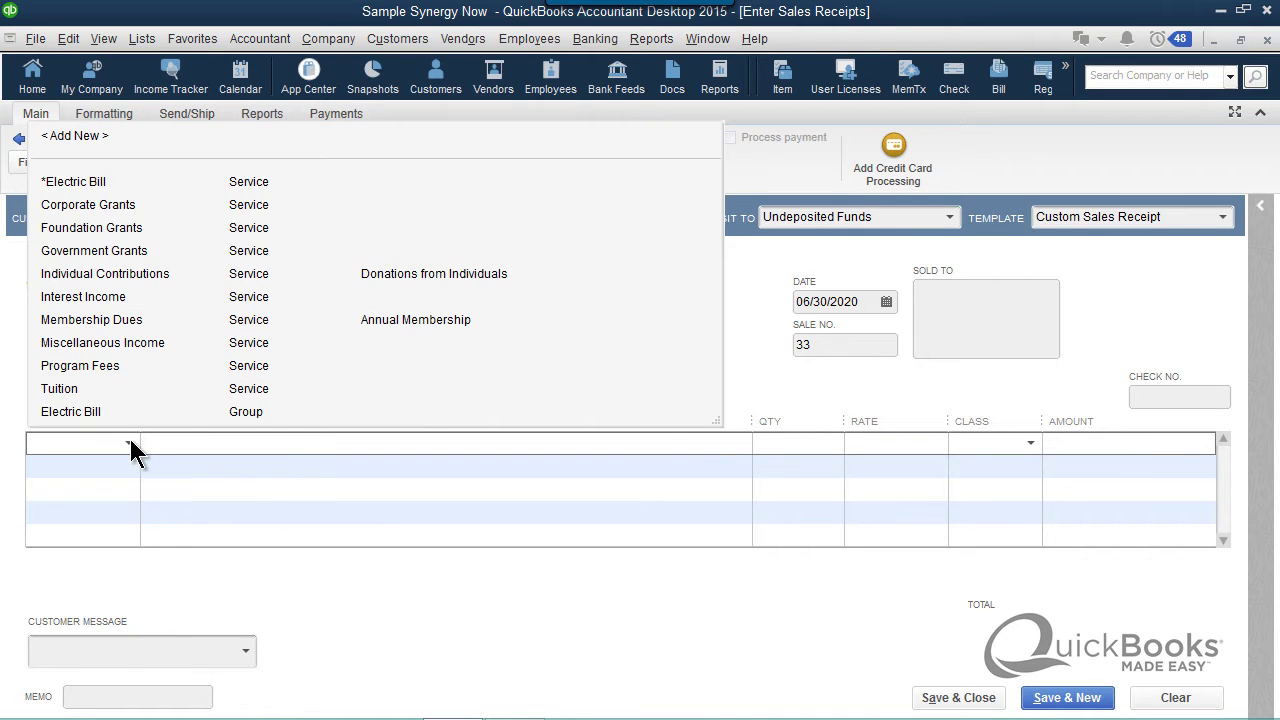
left_click(112, 367)
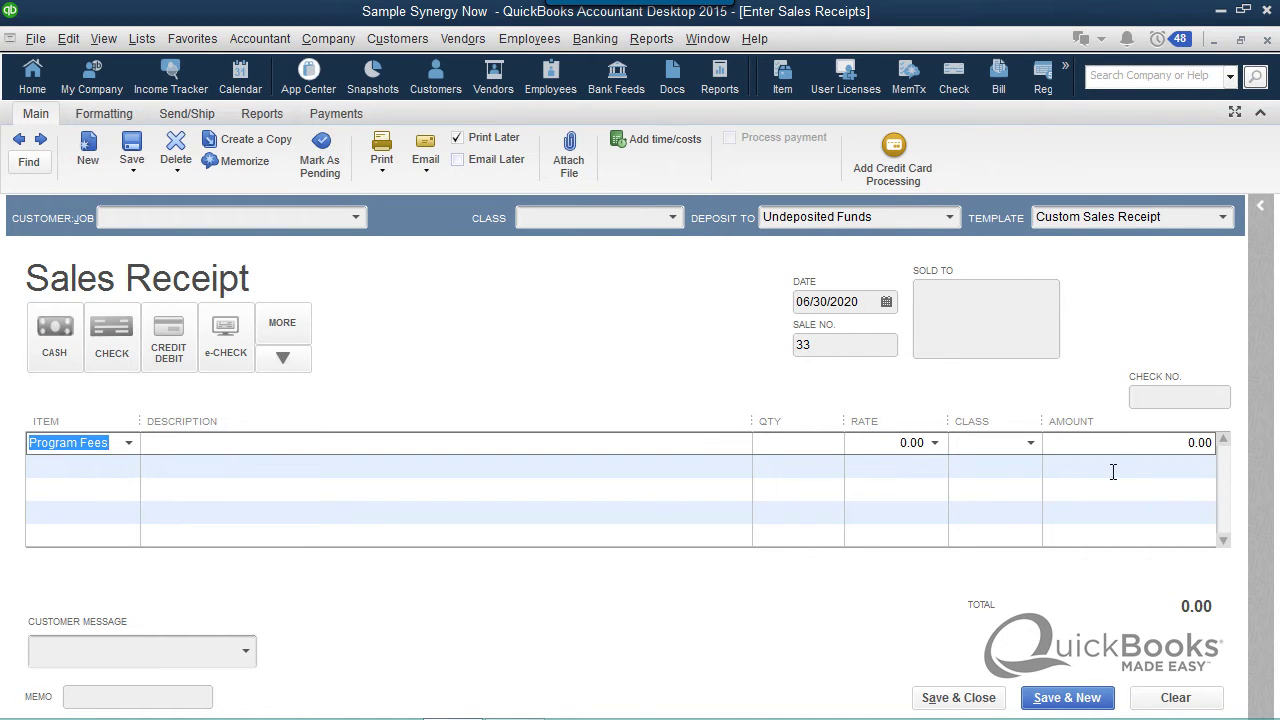
left_click(1124, 445)
type("100")
key("Tab")
- Add a -3.95 second line, clear the sample receipt, and return to Make Deposits
left_click(1166, 466)
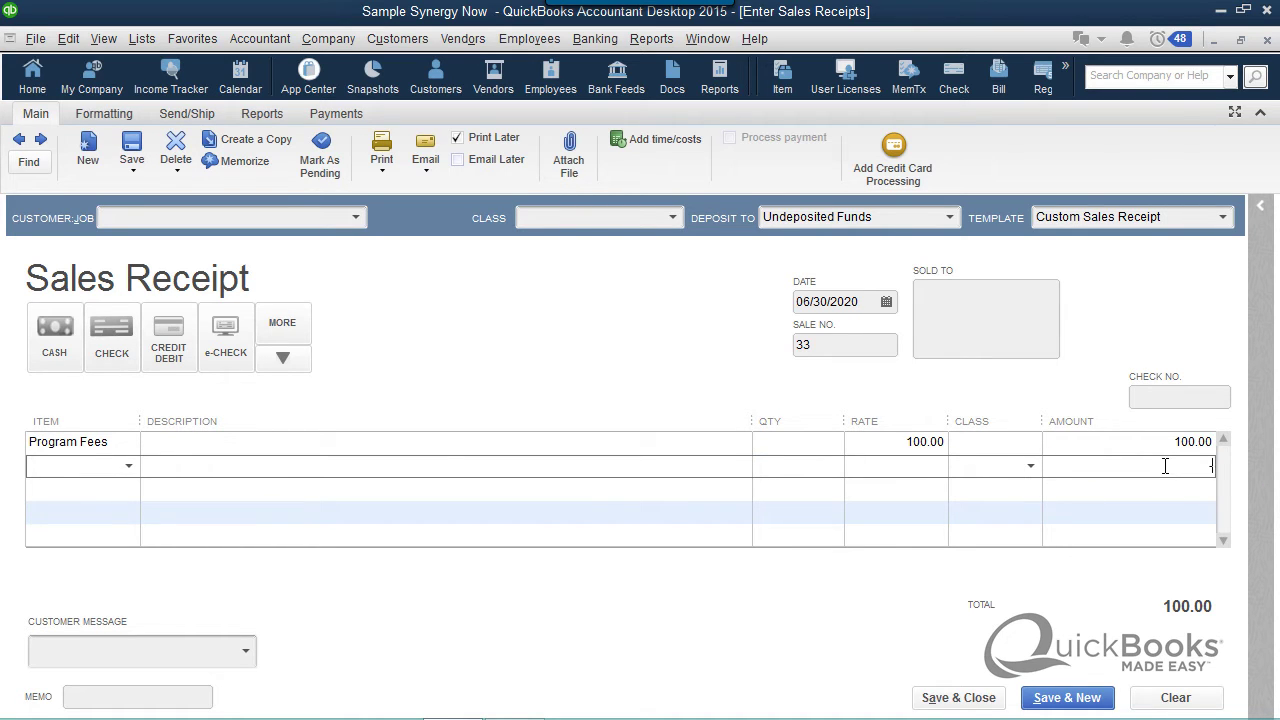
type("-3.95")
key("Tab")
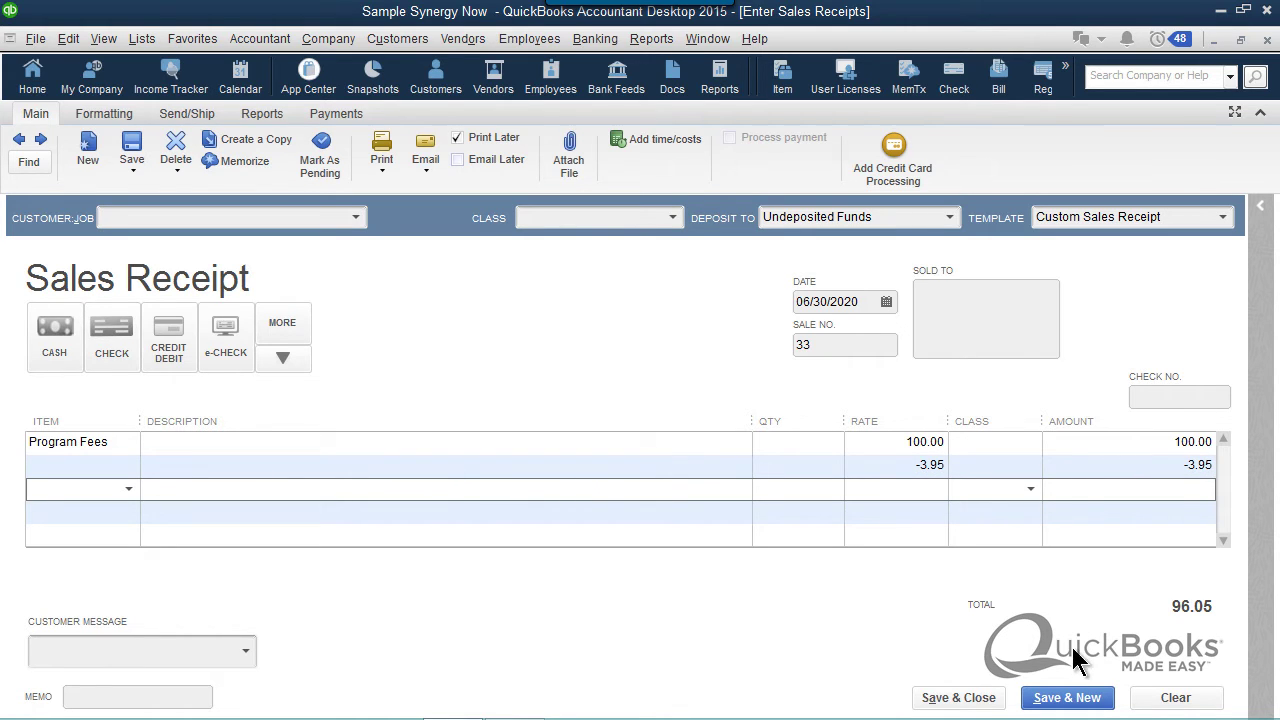
left_click(1174, 698)
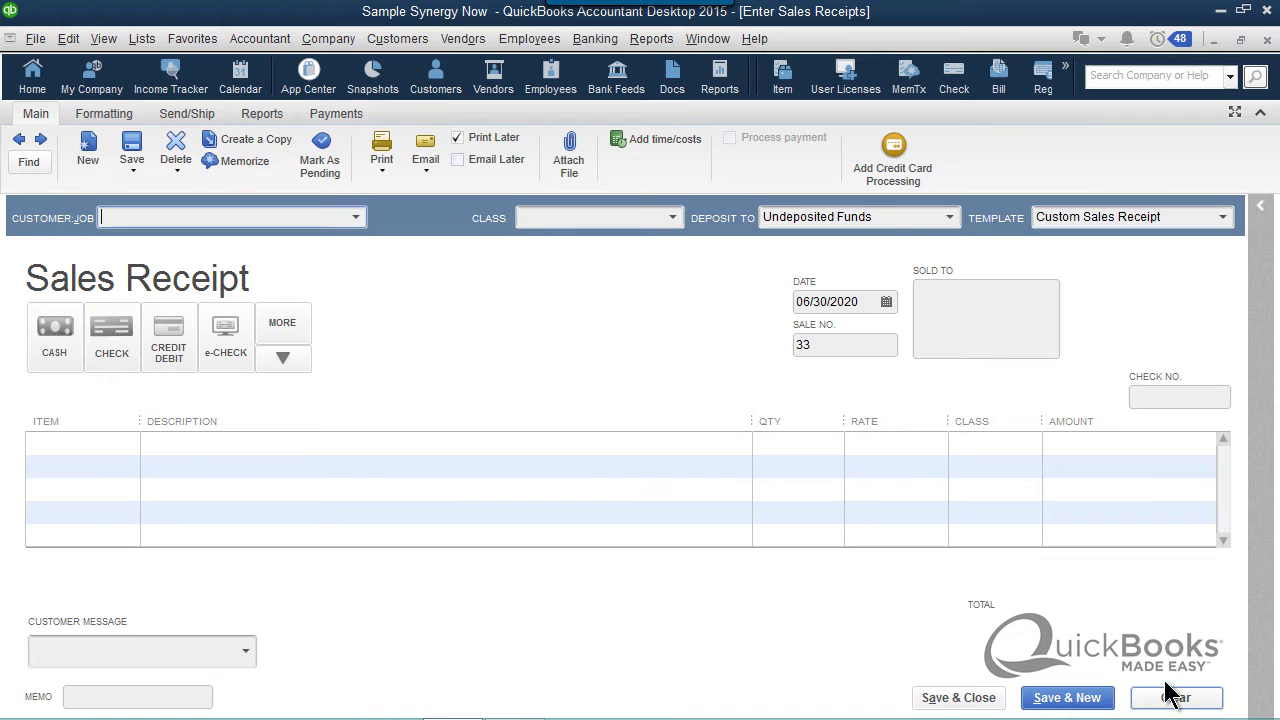
key("ctrl+Tab")
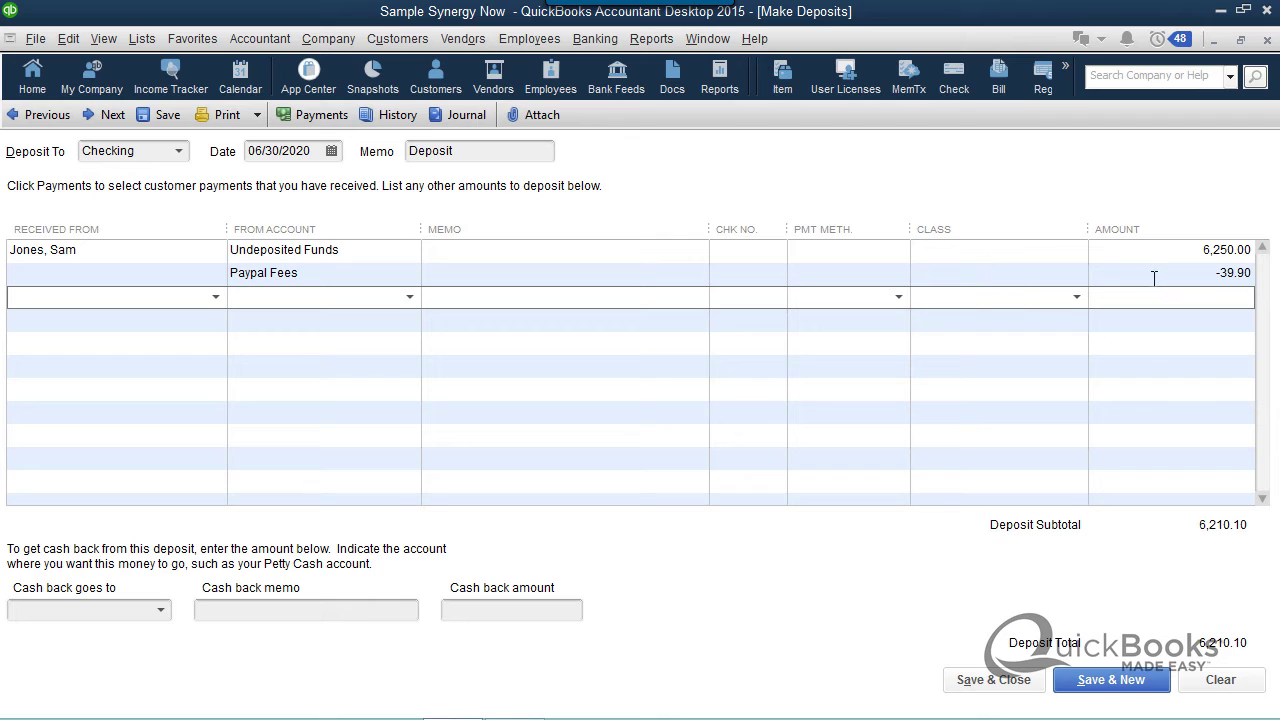
- Change the deposit's Deposit To account from Checking to Paypal and dismiss the default-account notice
left_click_drag(1178, 272, 1256, 290)
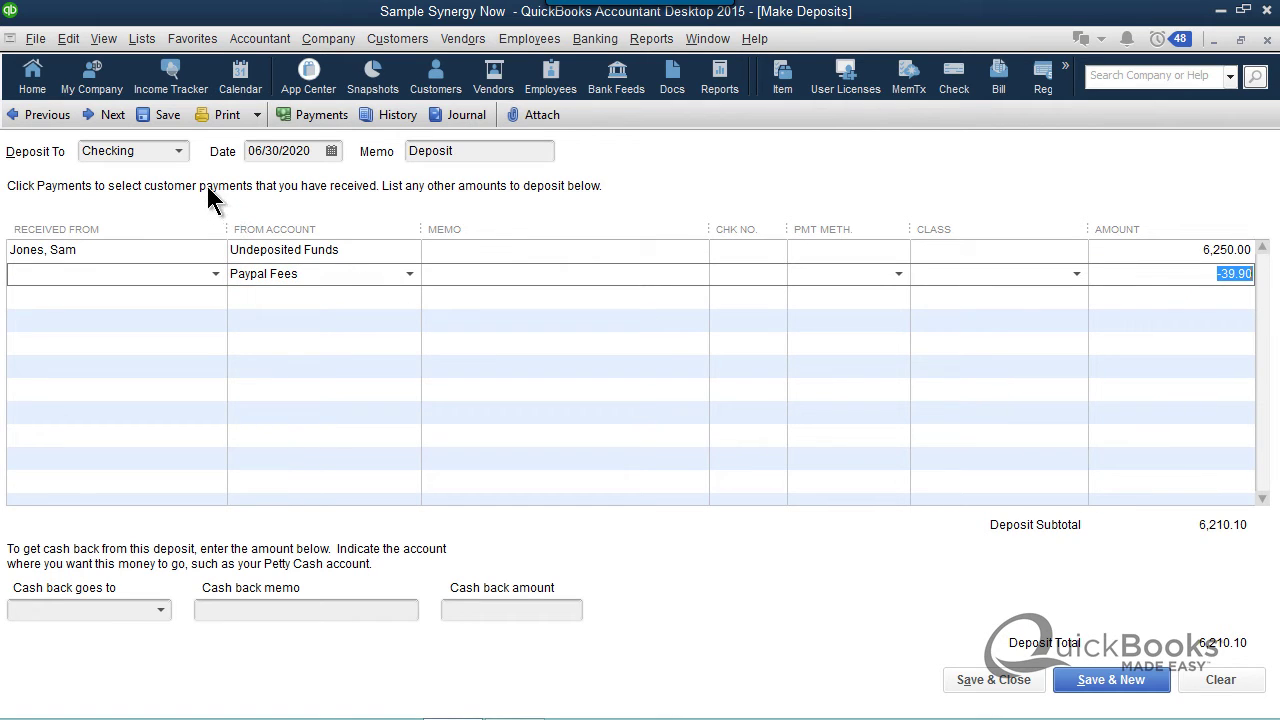
left_click(181, 155)
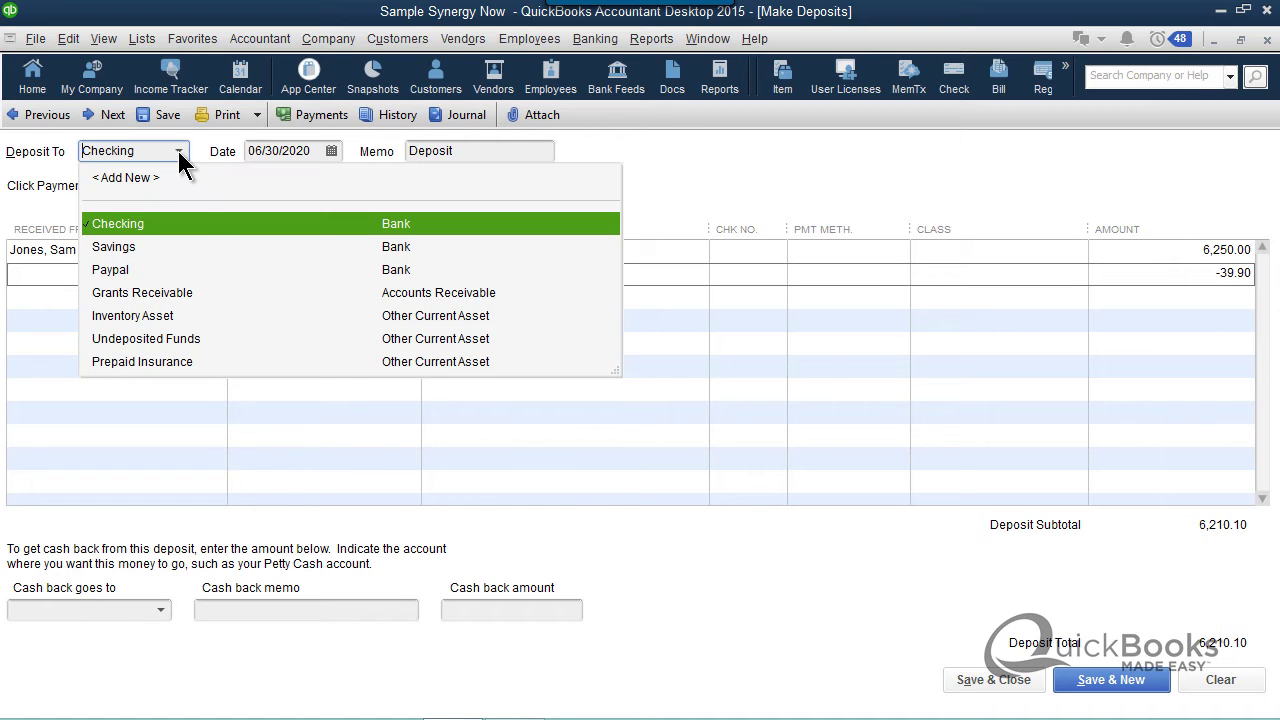
left_click(130, 268)
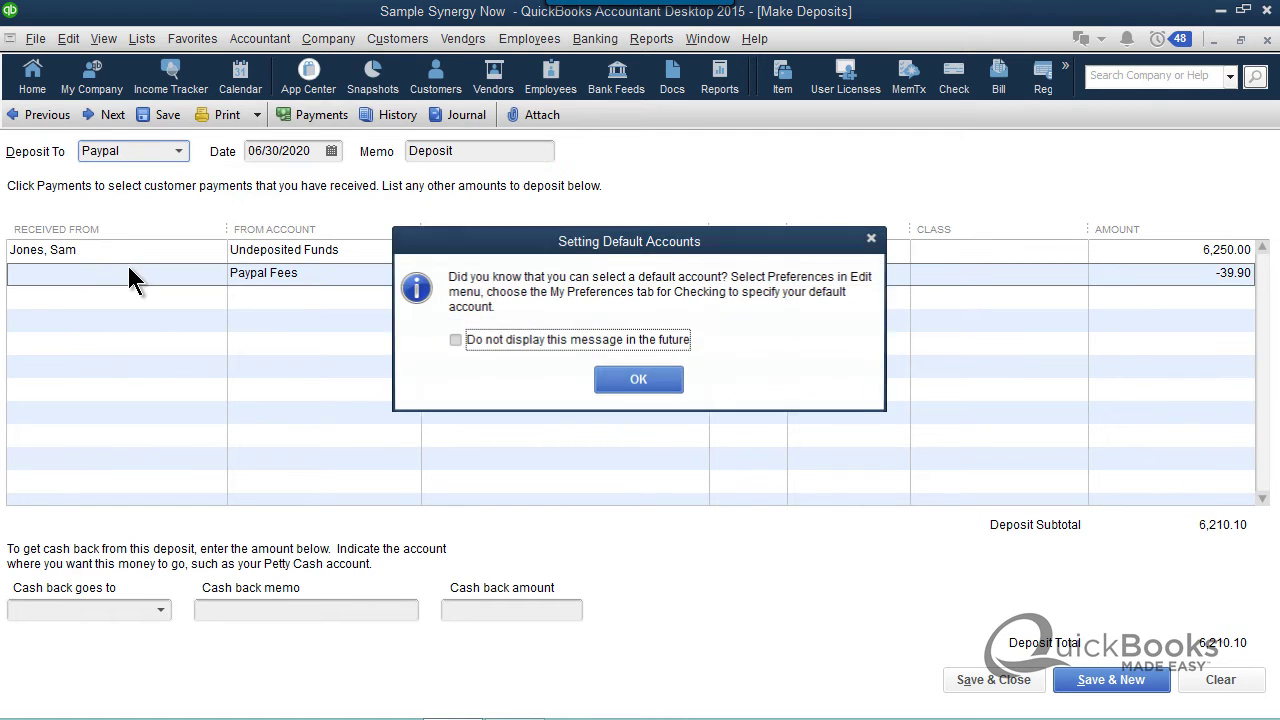
left_click(630, 380)
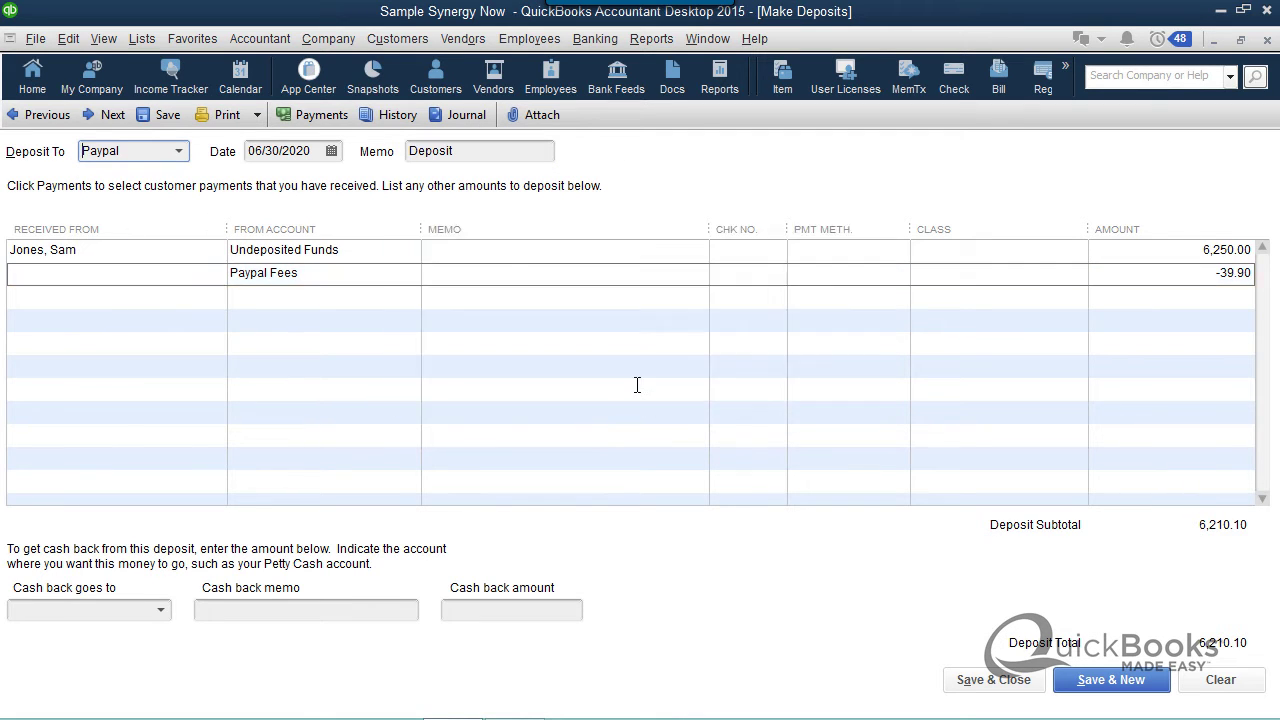
- Check Paypal's balance in the Chart of Accounts, then save and close the 6,210.10 deposit
left_click(148, 40)
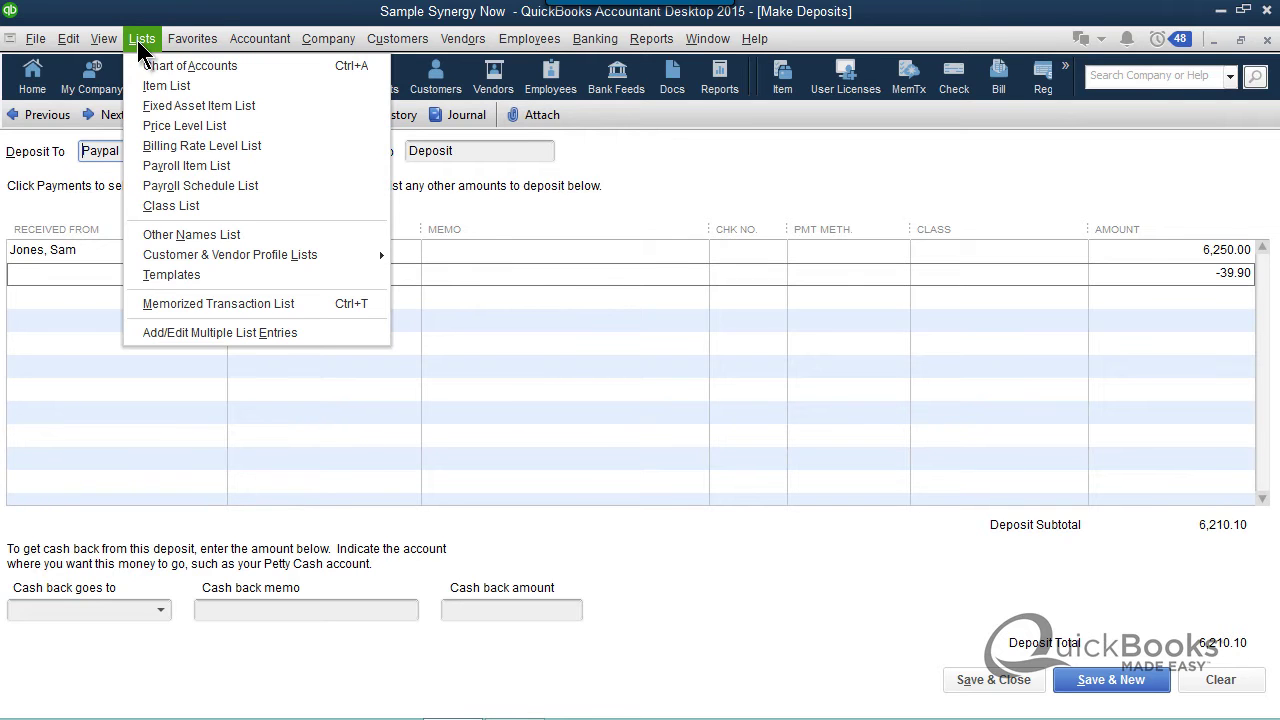
left_click(150, 62)
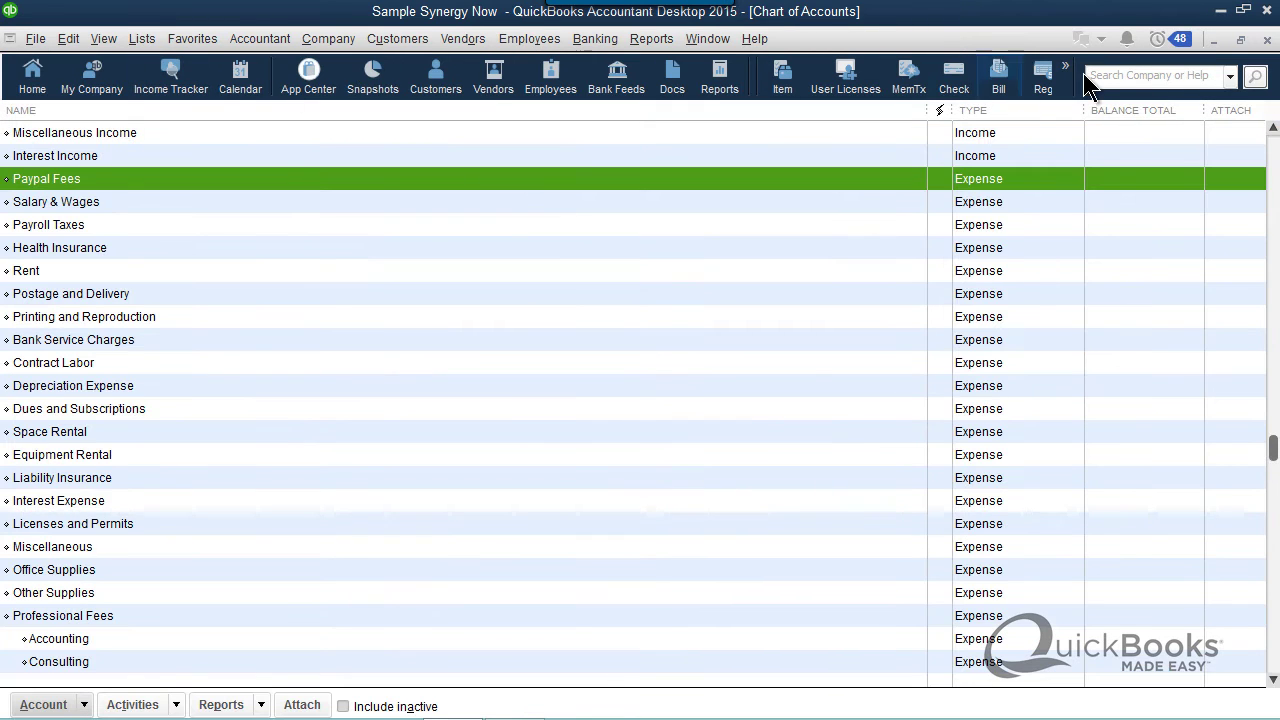
left_click(1241, 40)
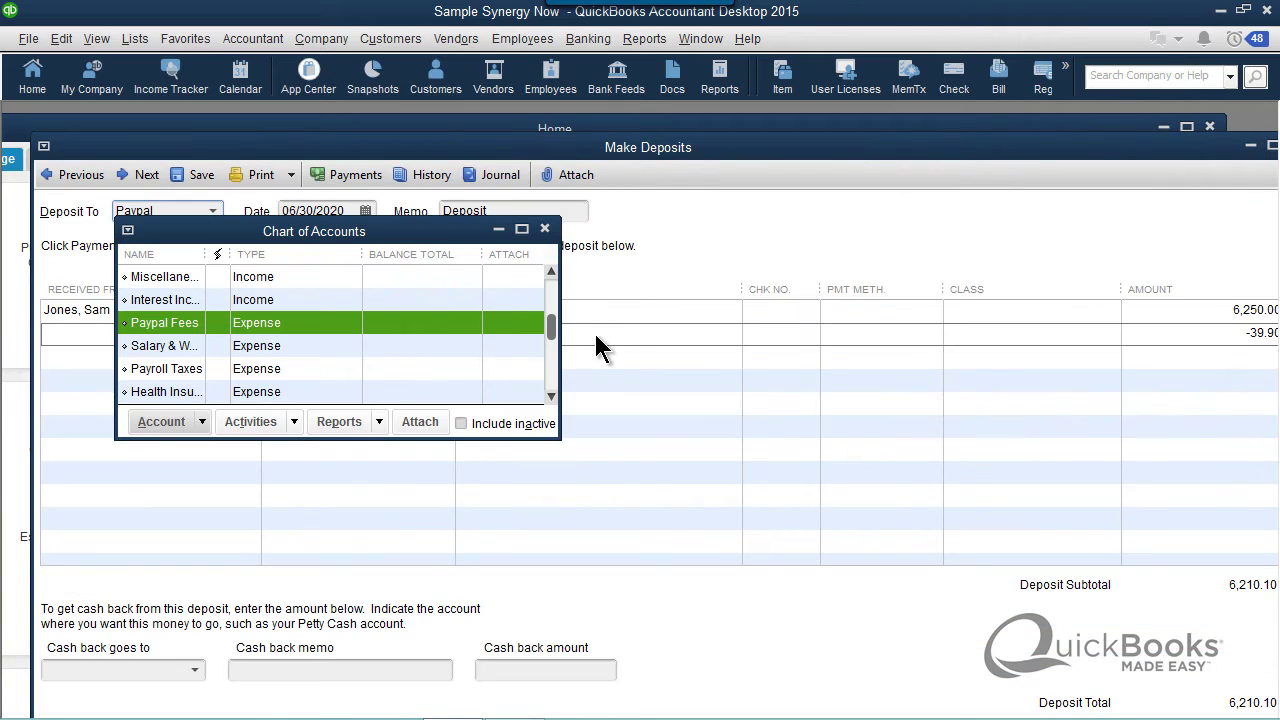
left_click_drag(556, 340, 553, 285)
left_click(173, 326)
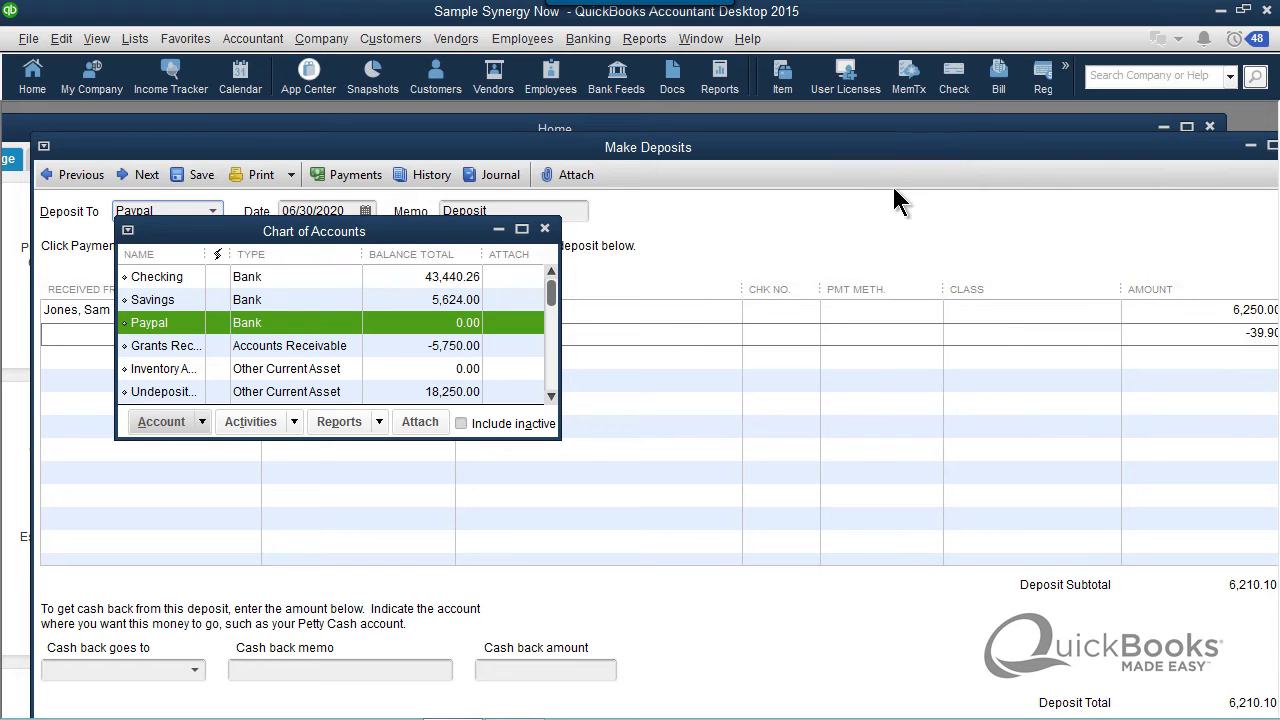
double_click(862, 147)
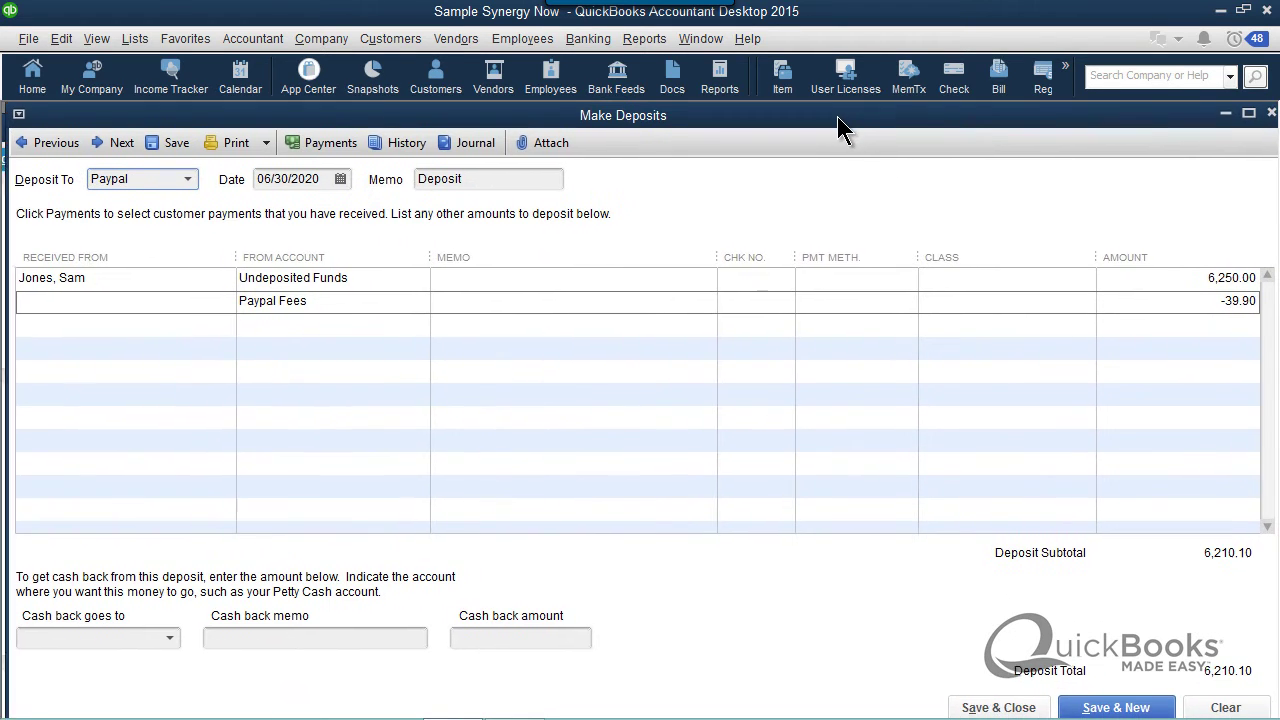
left_click(135, 40)
left_click(134, 64)
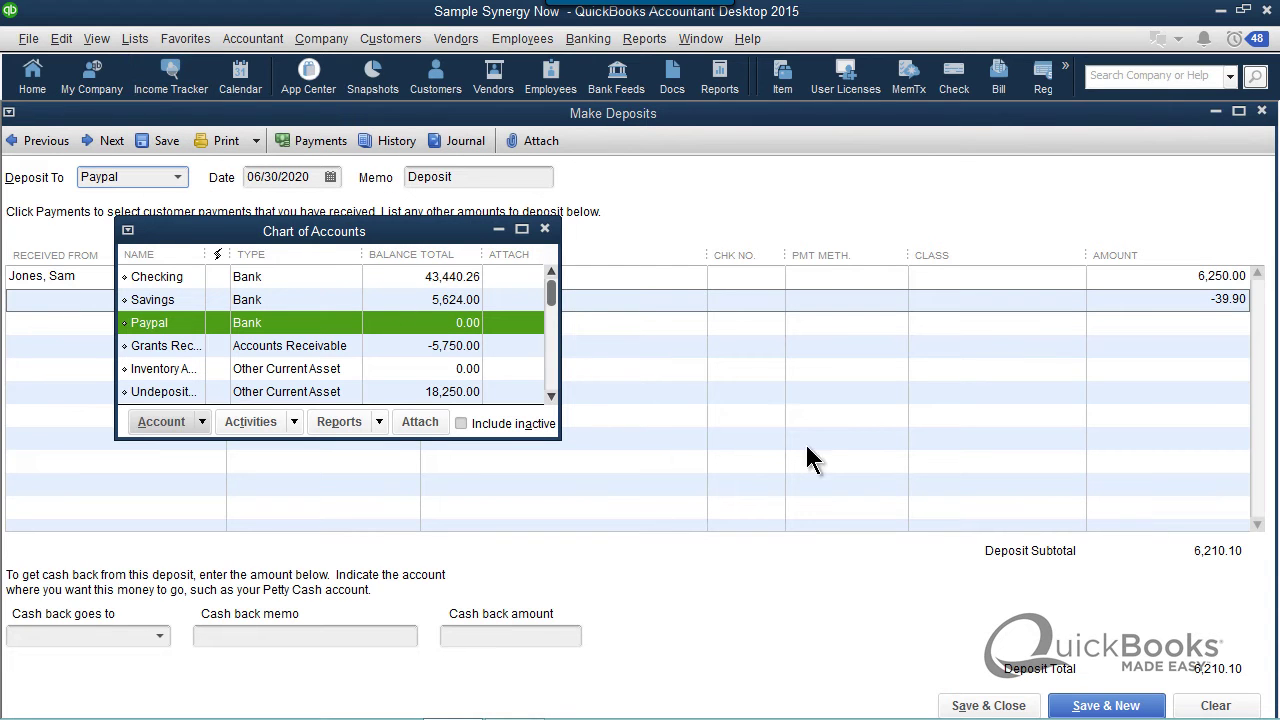
left_click(988, 706)
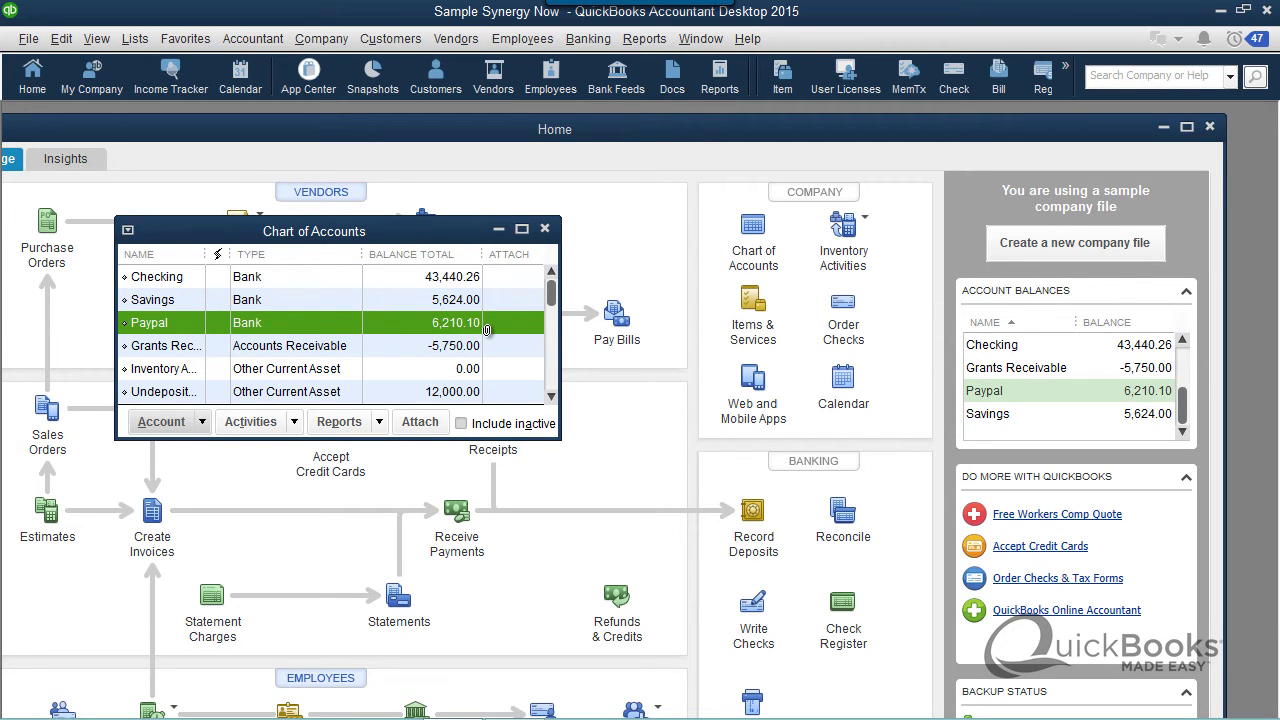
- Open Receive Payments and check the Open Invoices report for the amount owed
left_click(606, 396)
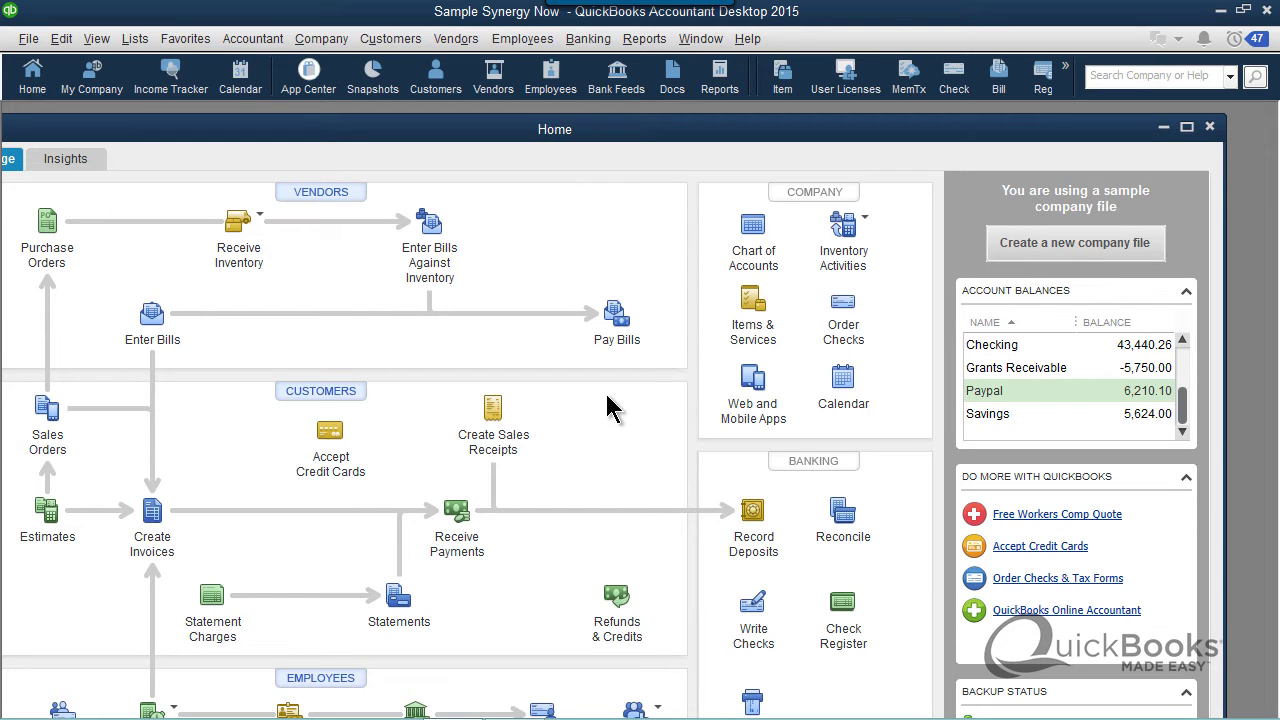
left_click(458, 514)
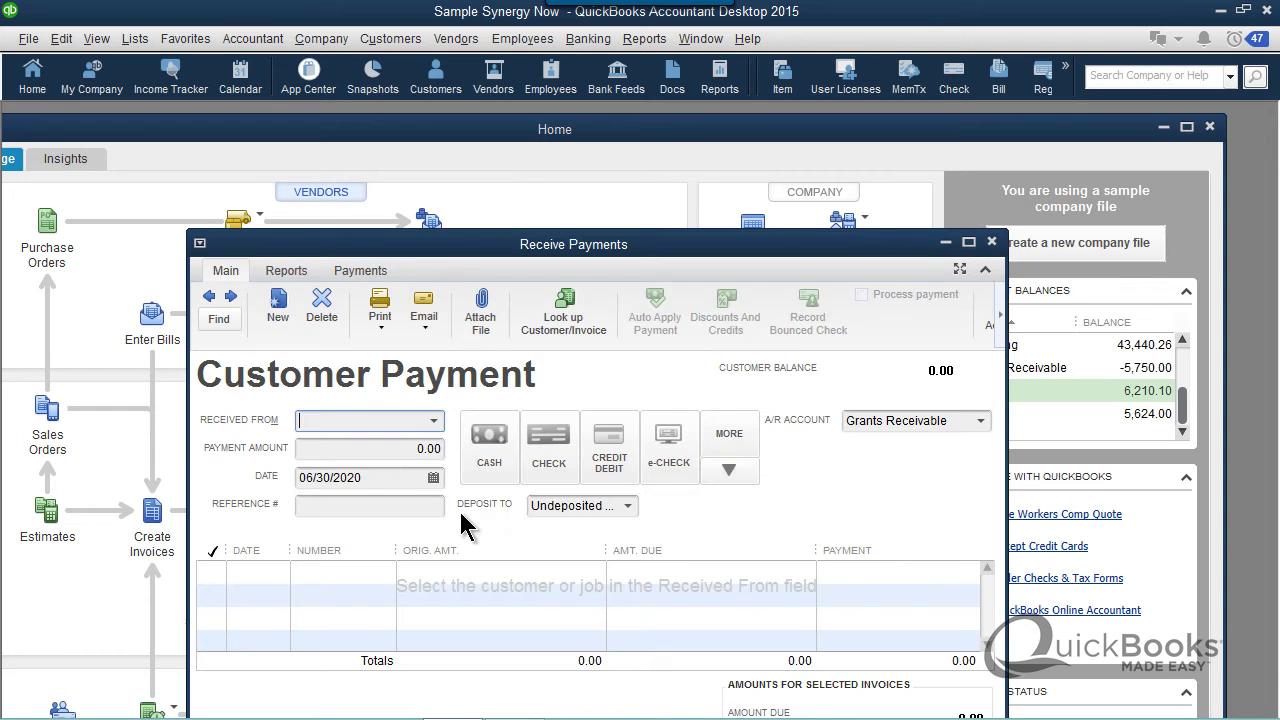
left_click_drag(447, 250, 411, 128)
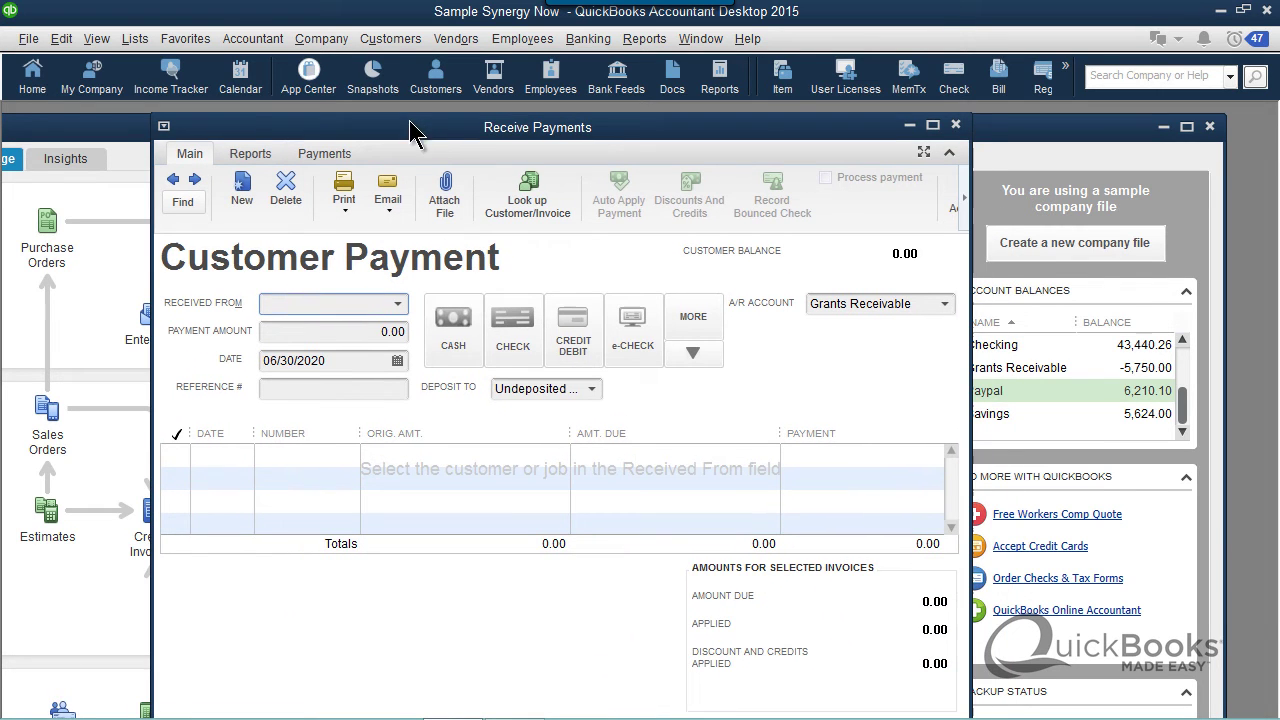
left_click(398, 303)
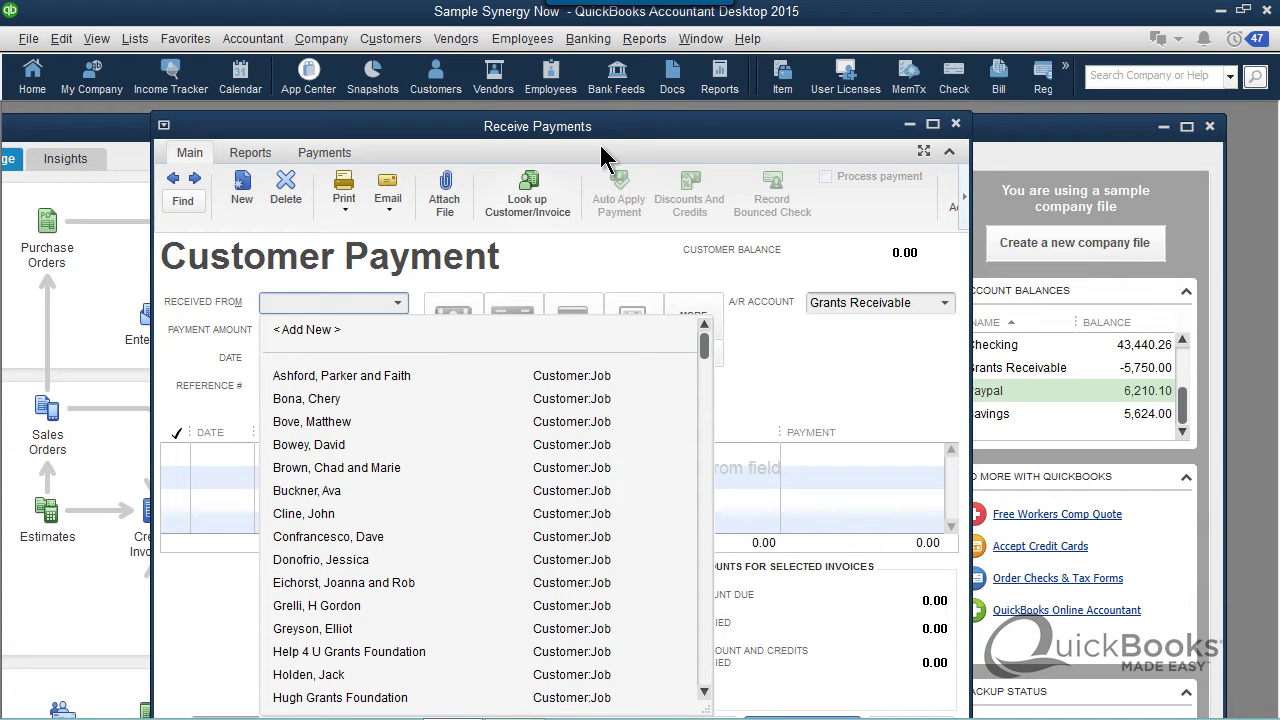
left_click(644, 38)
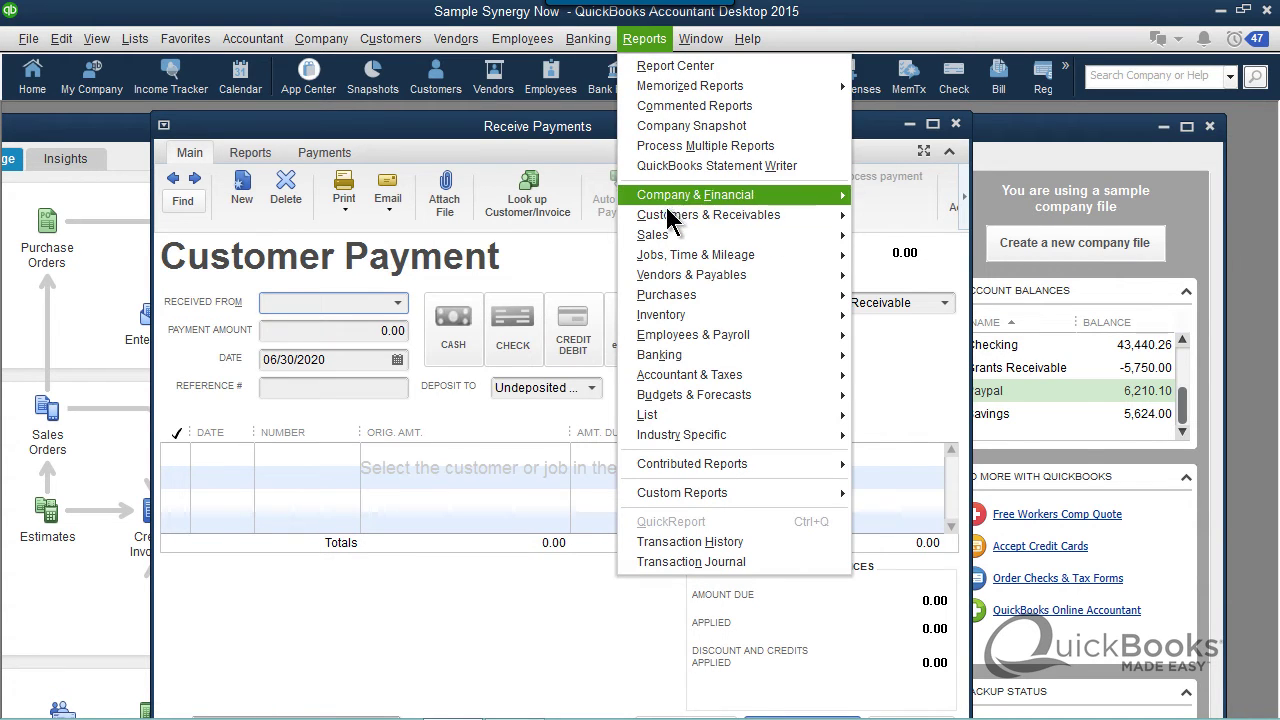
mouse_move(672, 220)
left_click(874, 296)
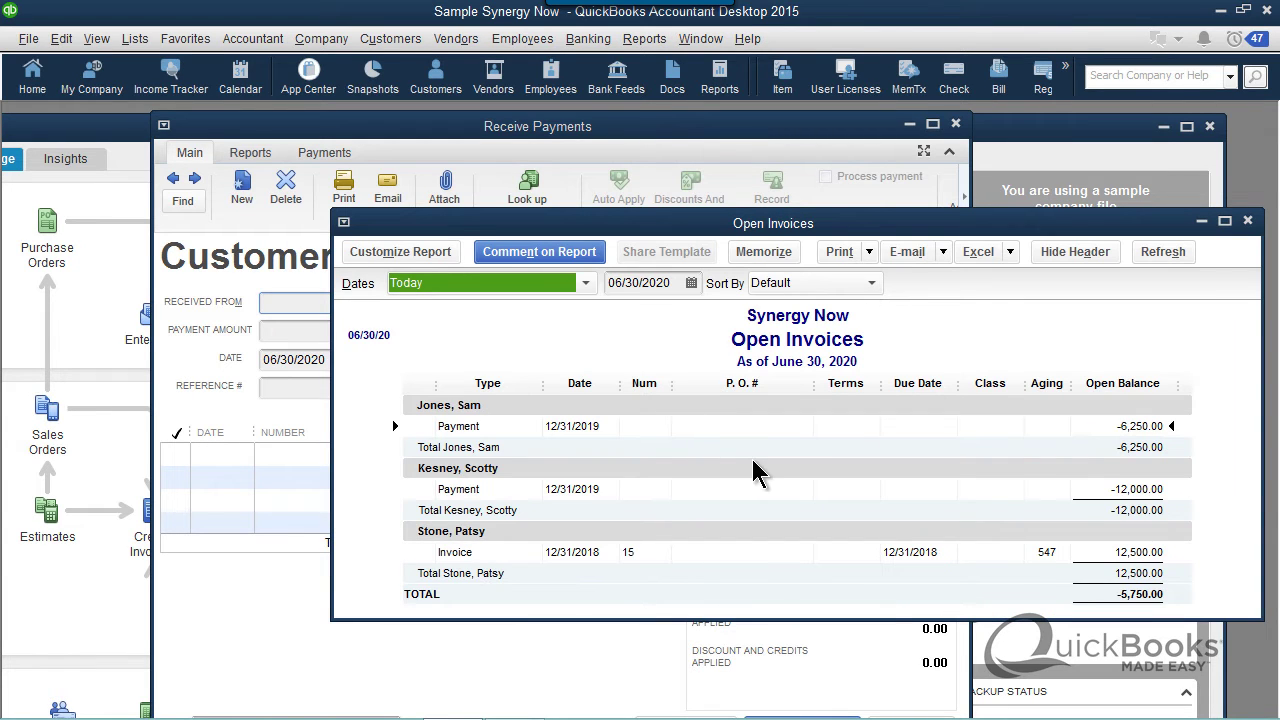
key("Escape")
- Select the customer owing 12,500.00 and enter a 12,500.00 payment amount
type("Stewart, John")
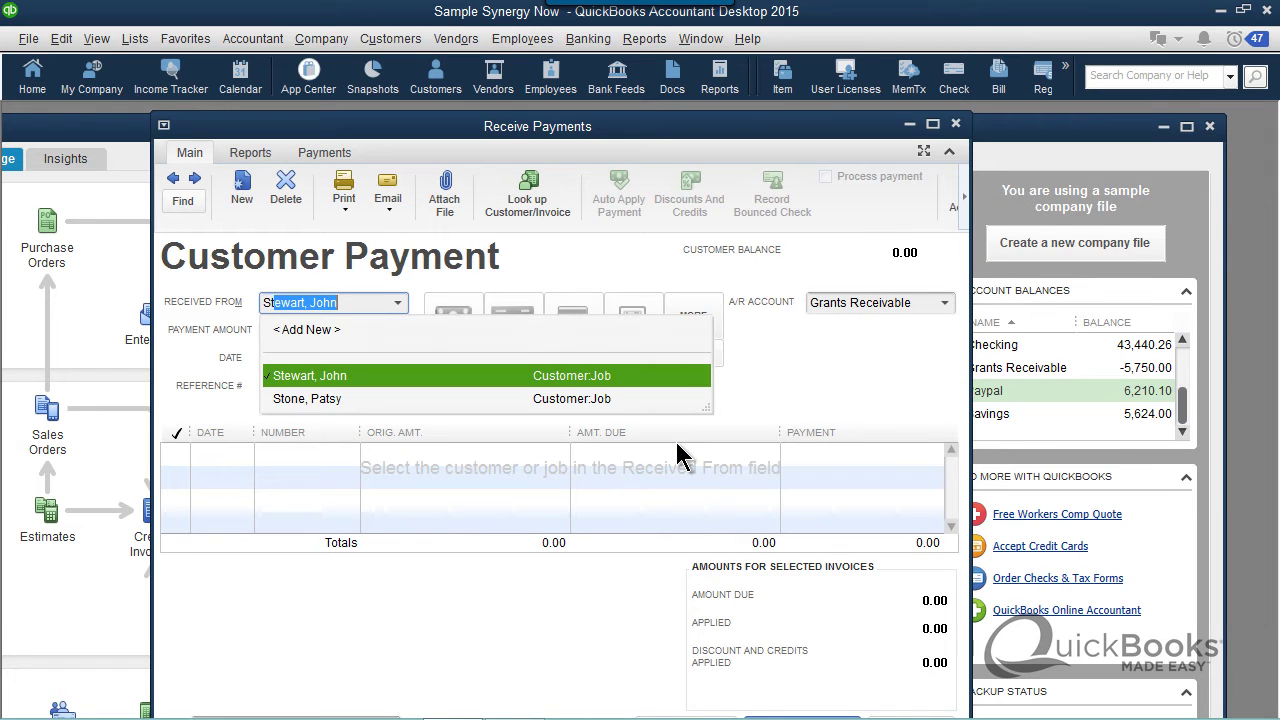
left_click(322, 399)
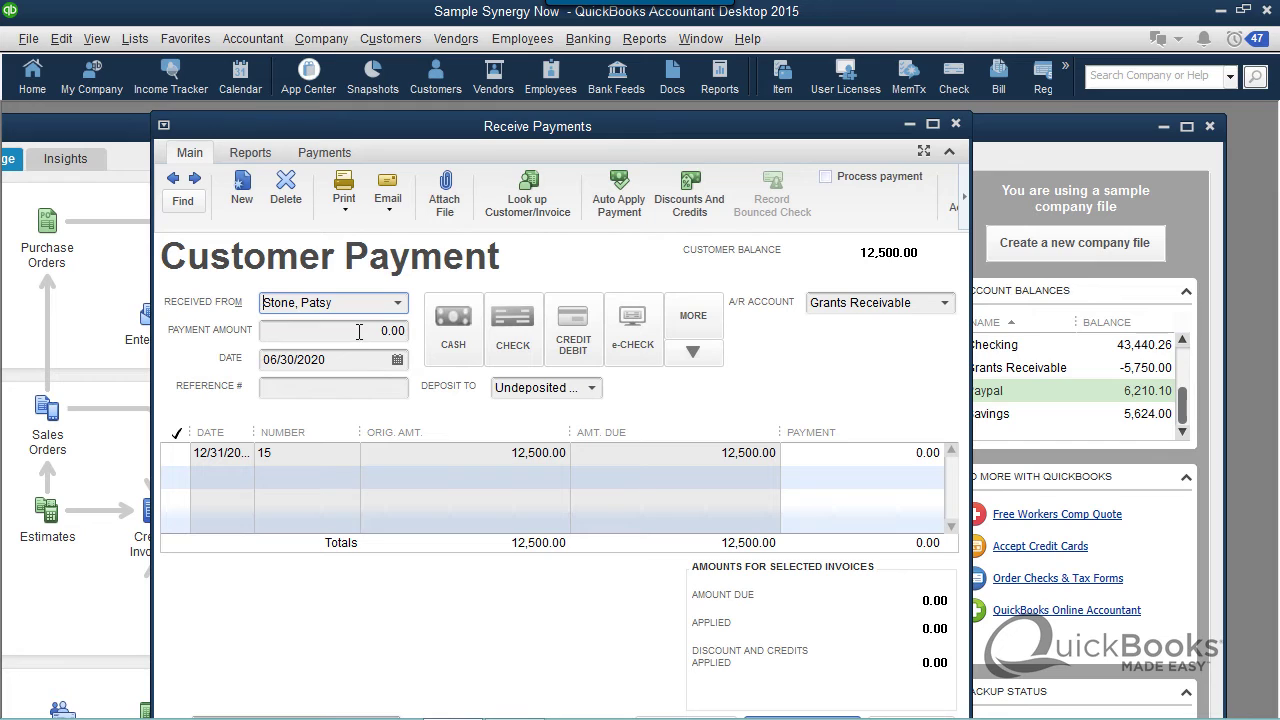
left_click(398, 331)
type("12")
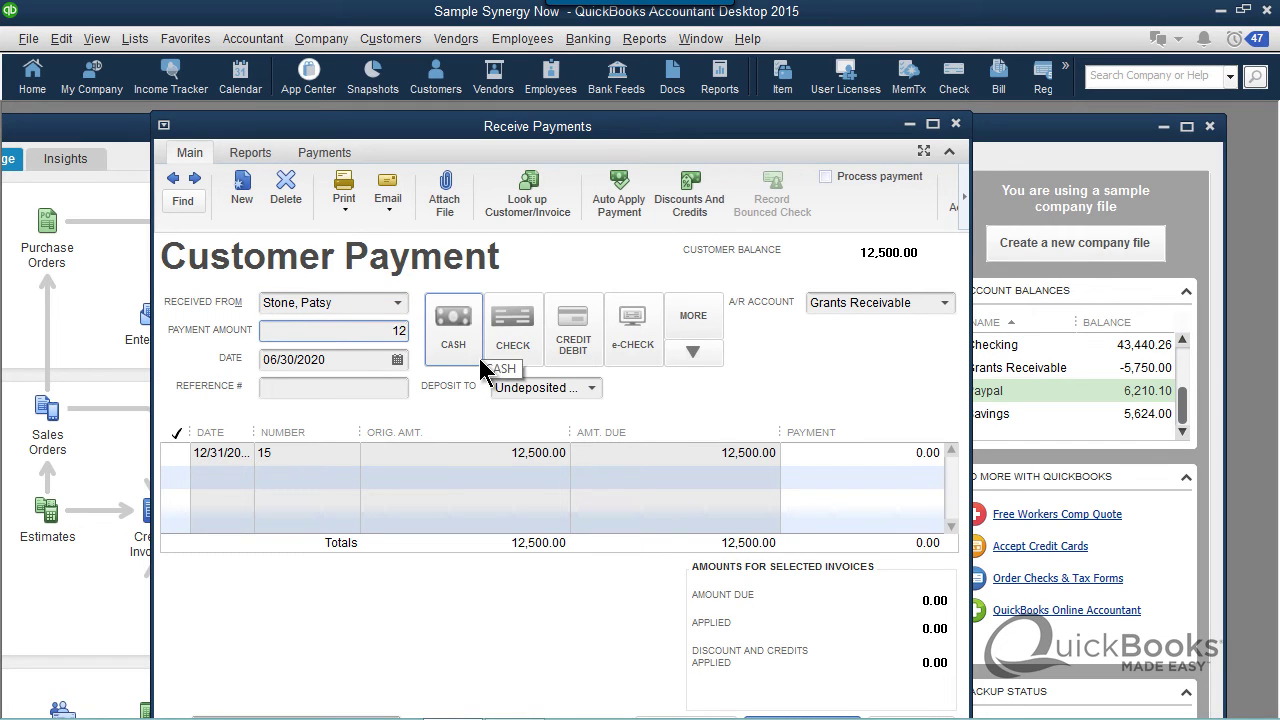
type("500")
key("Tab")
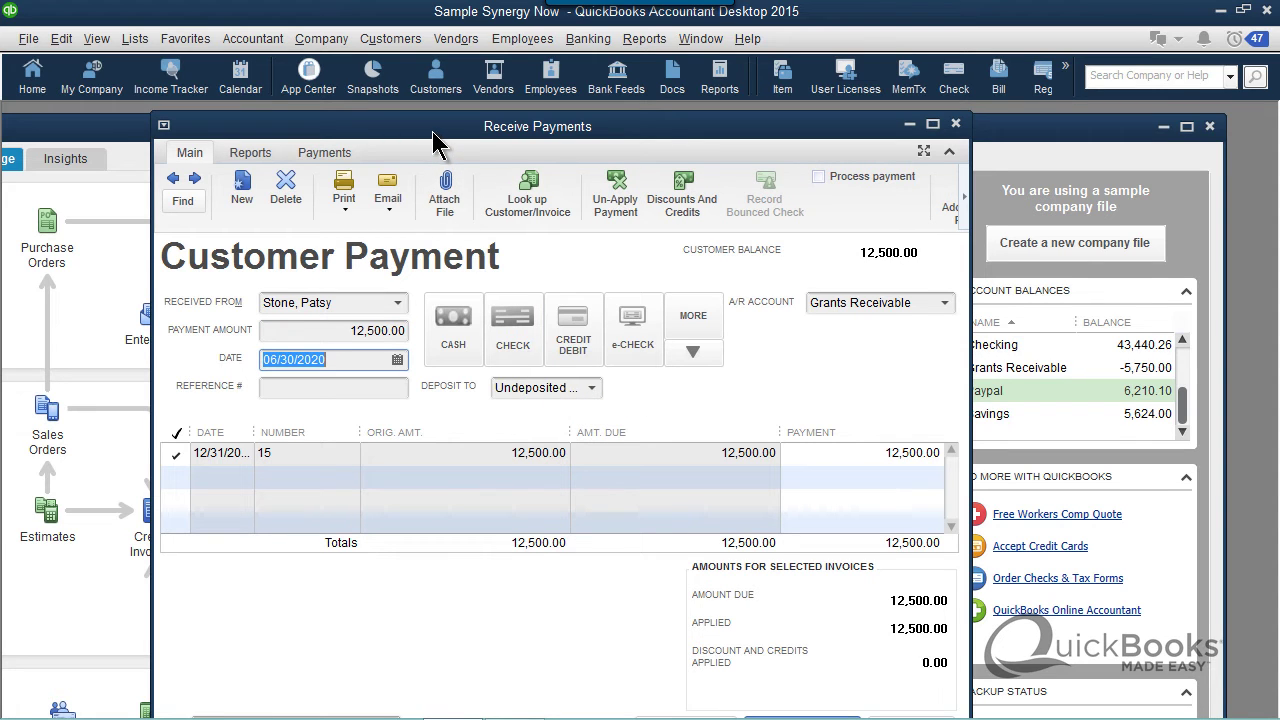
left_click_drag(420, 125, 394, 97)
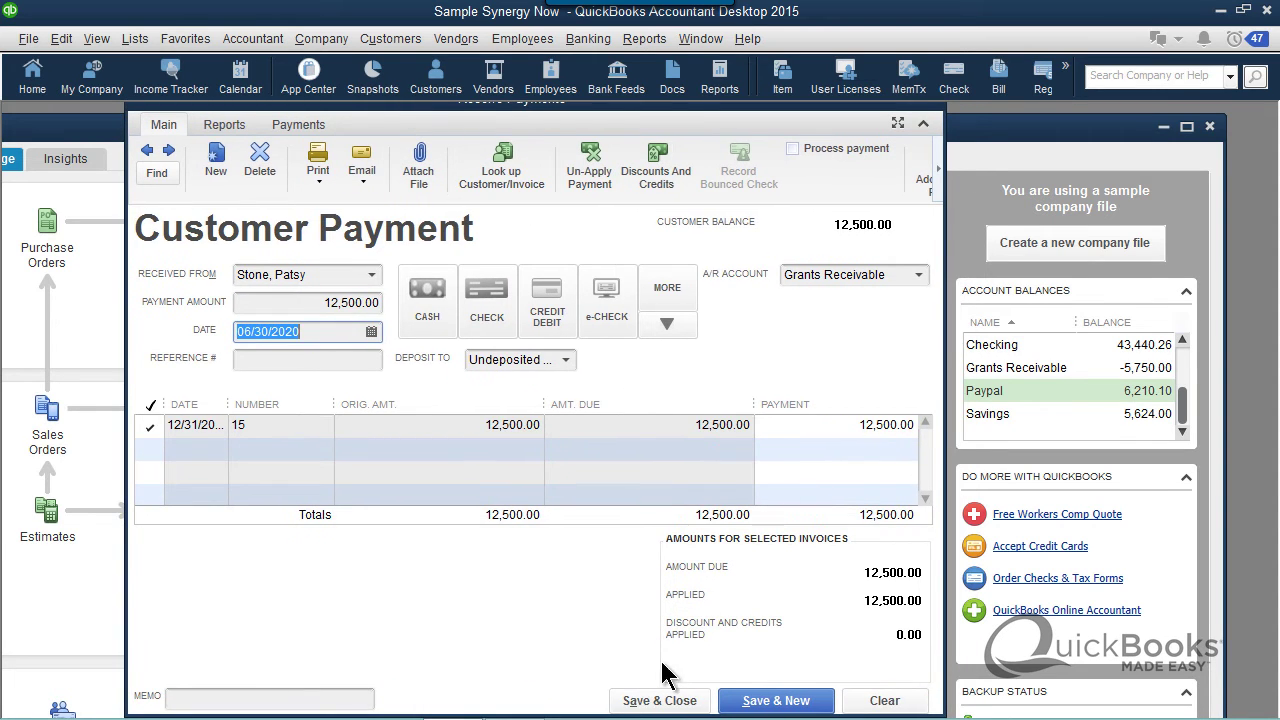
- Save the 12,500.00 payment and add it to a new deposit from Undeposited Funds
left_click(660, 700)
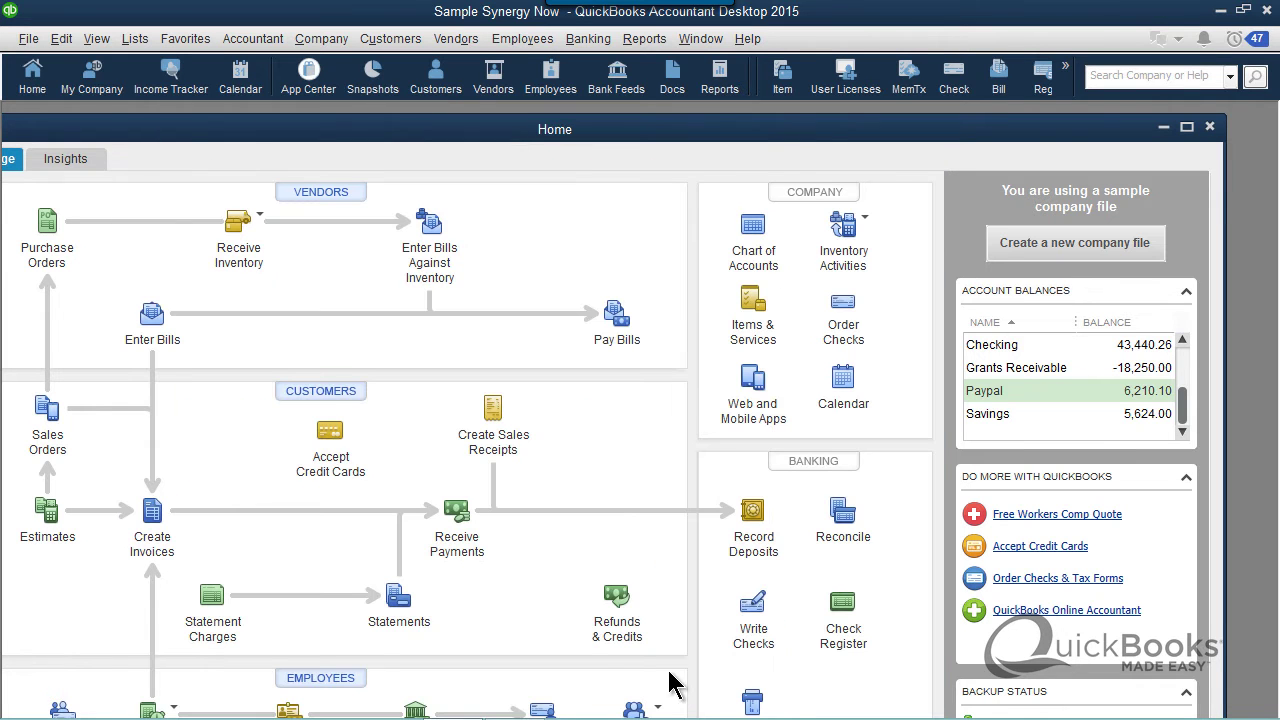
left_click(754, 513)
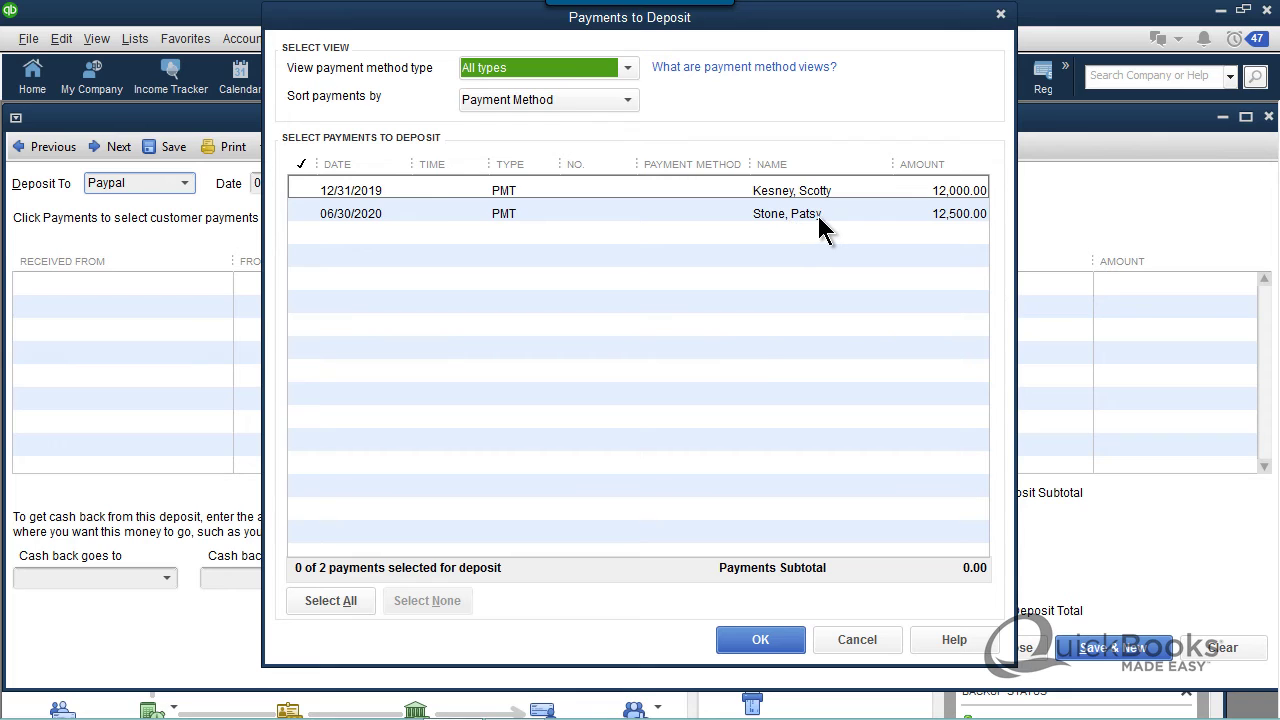
left_click(302, 212)
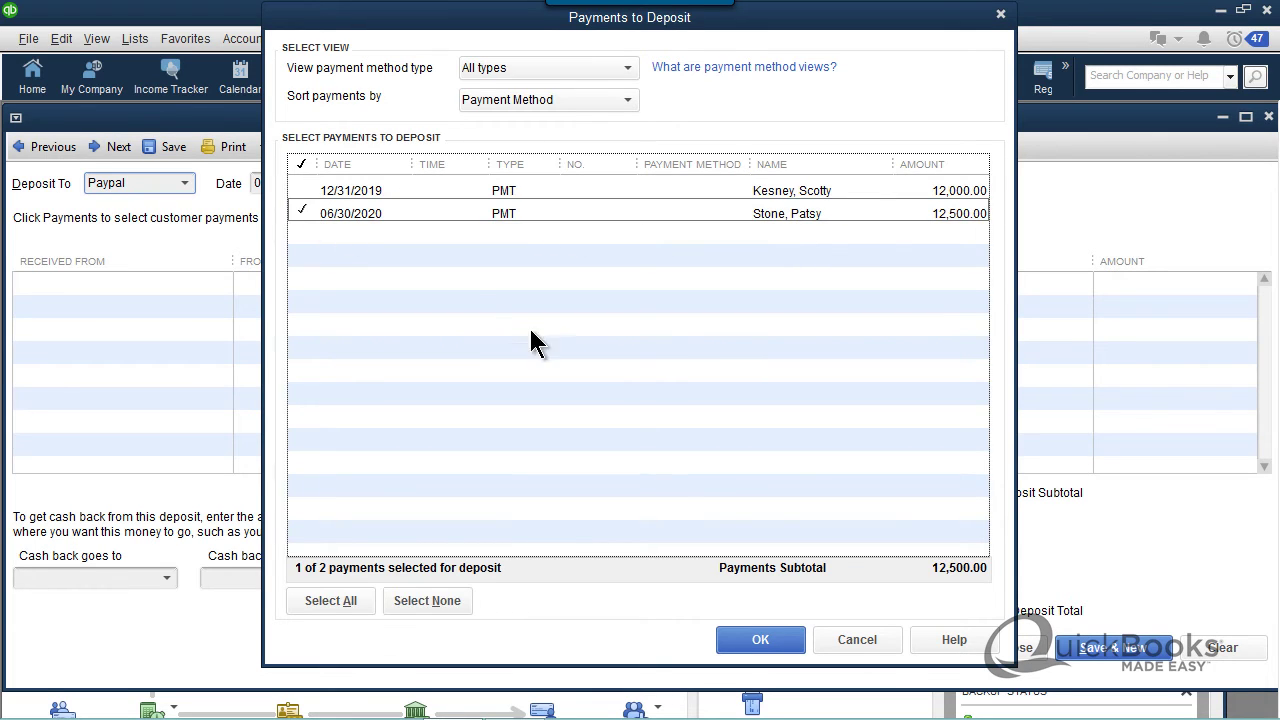
left_click(776, 645)
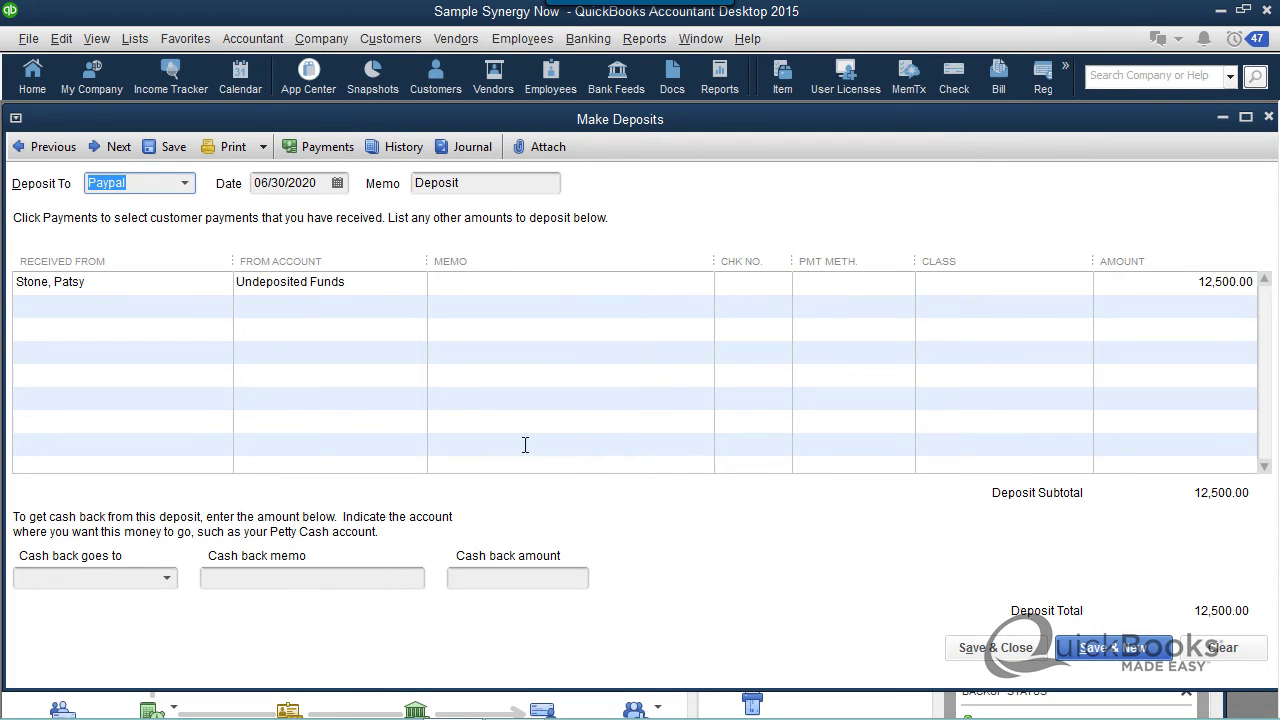
- Add a -45.96 Paypal Fees line, check the Chart of Accounts, and save the deposit
left_click(357, 314)
type("Paypal")
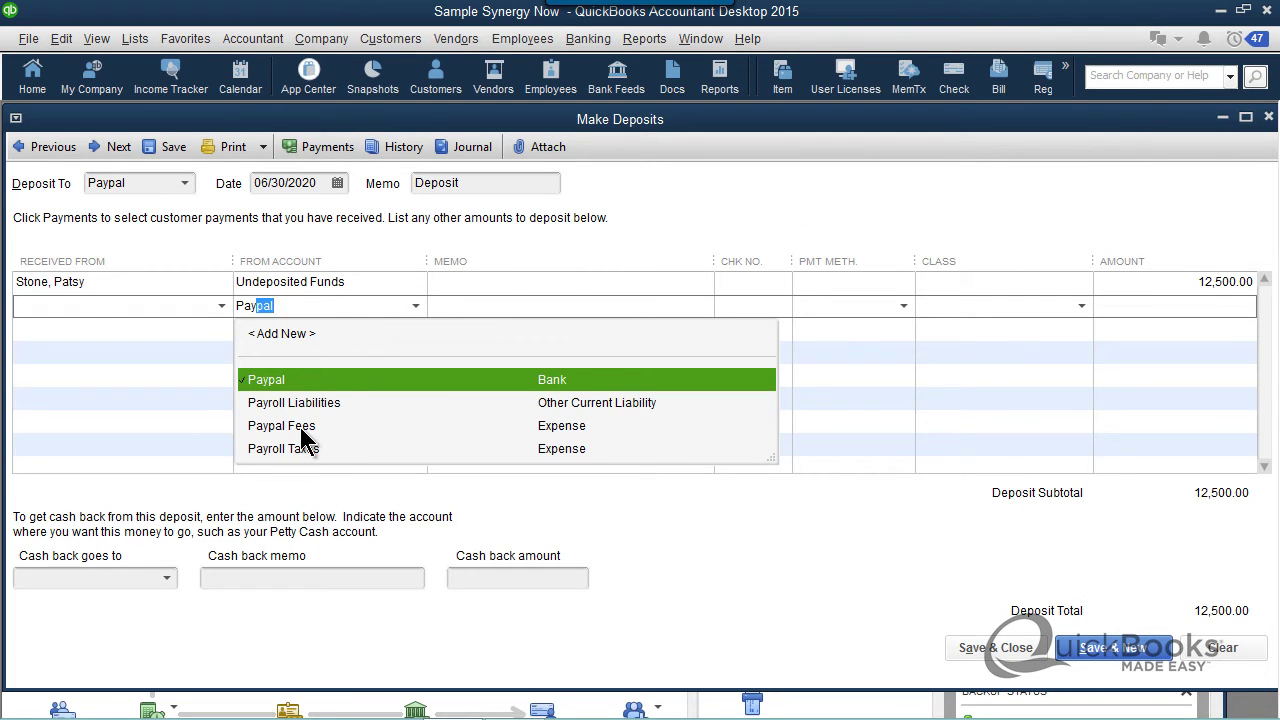
left_click(301, 427)
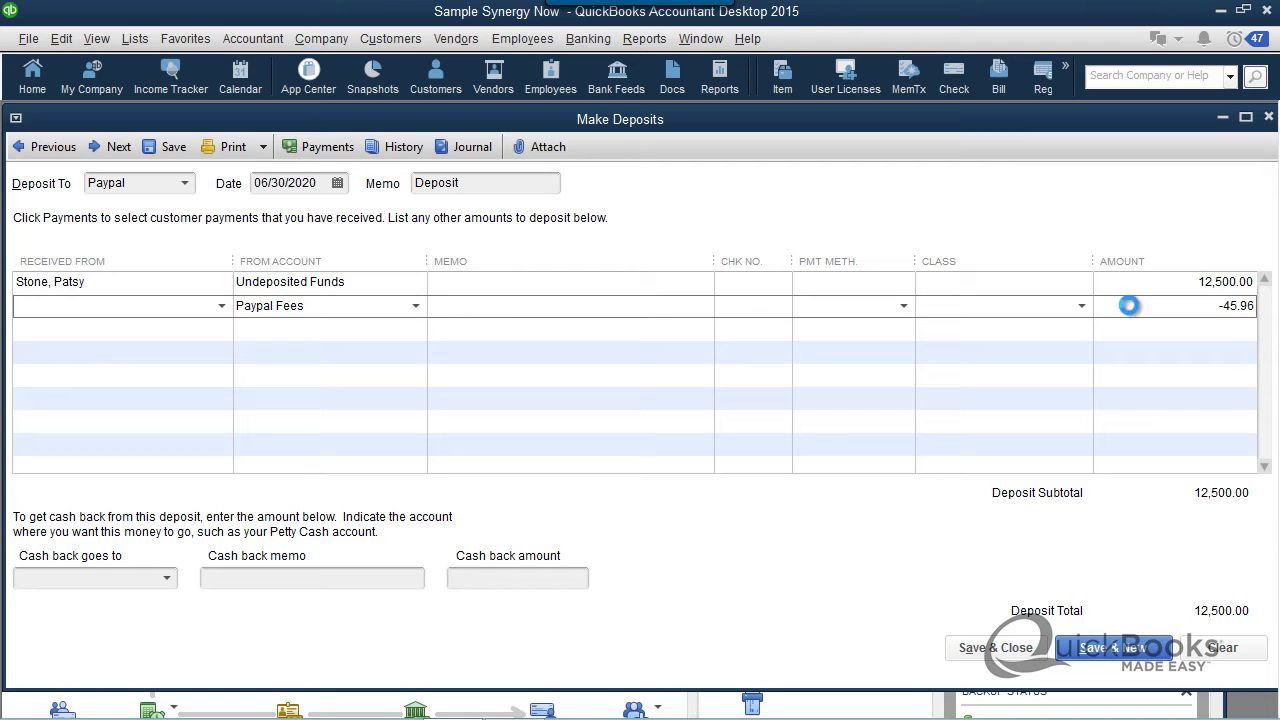
key("Tab")
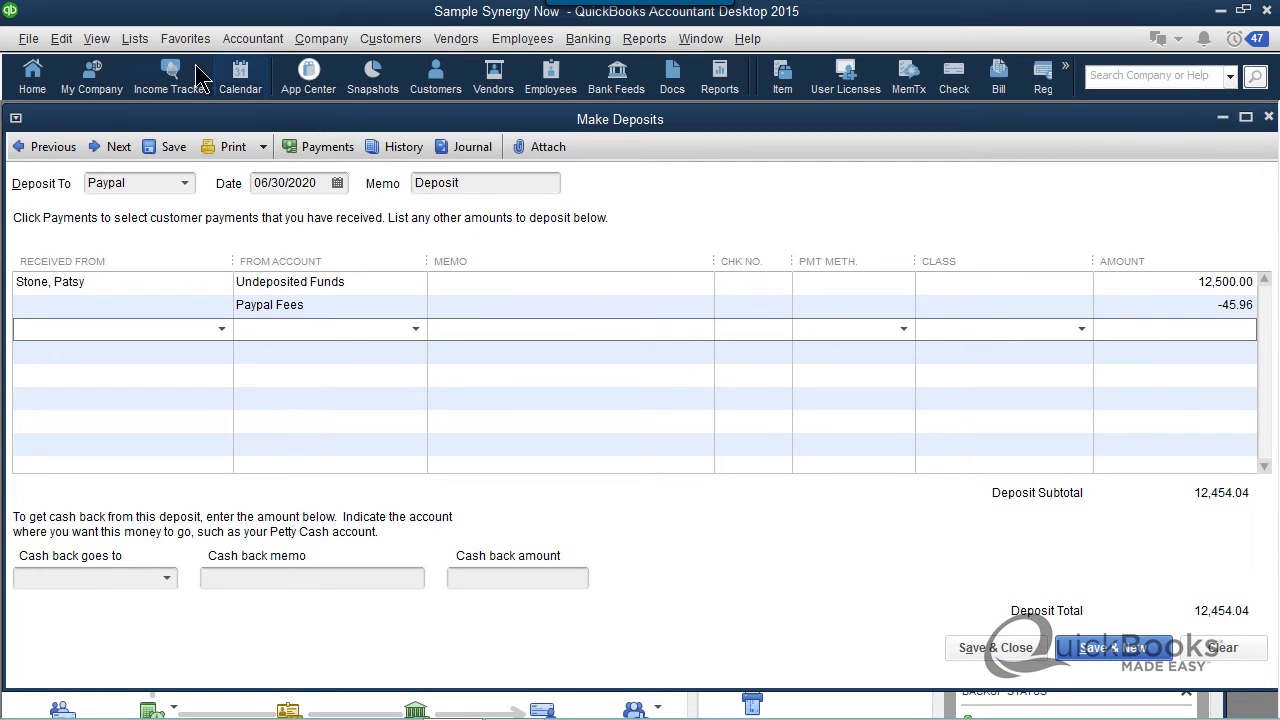
left_click(135, 38)
left_click(170, 63)
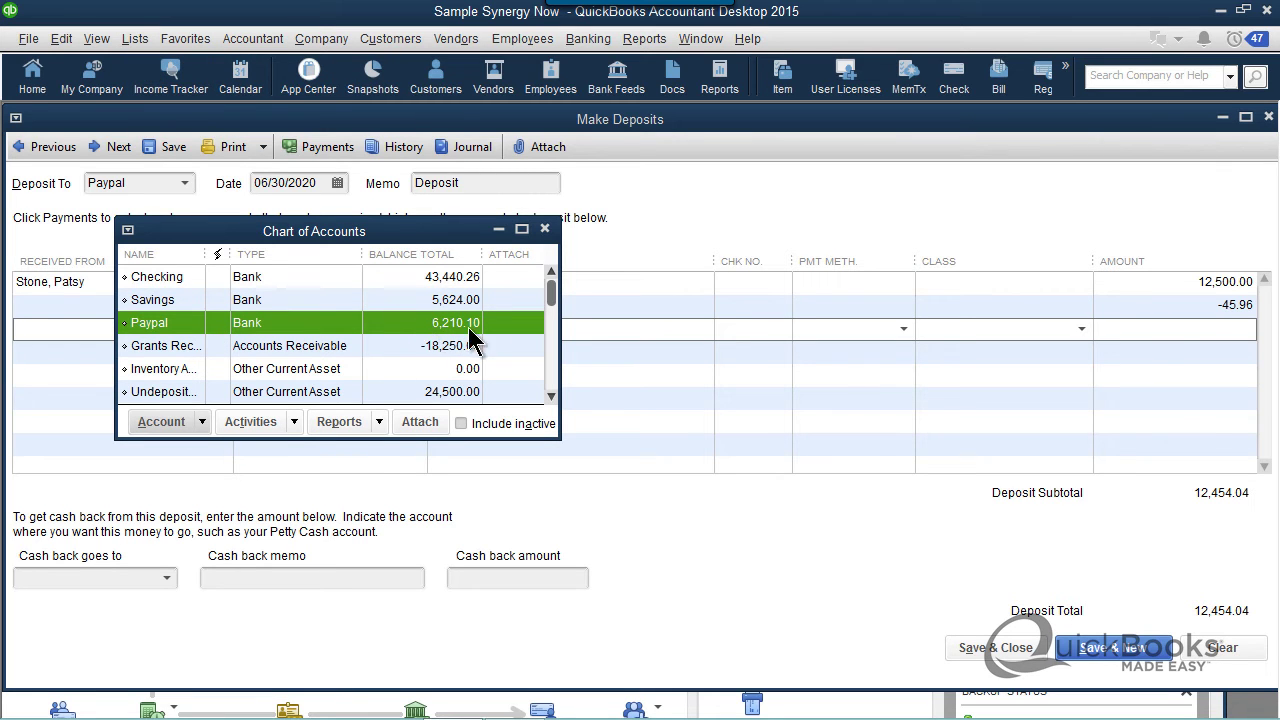
left_click(995, 648)
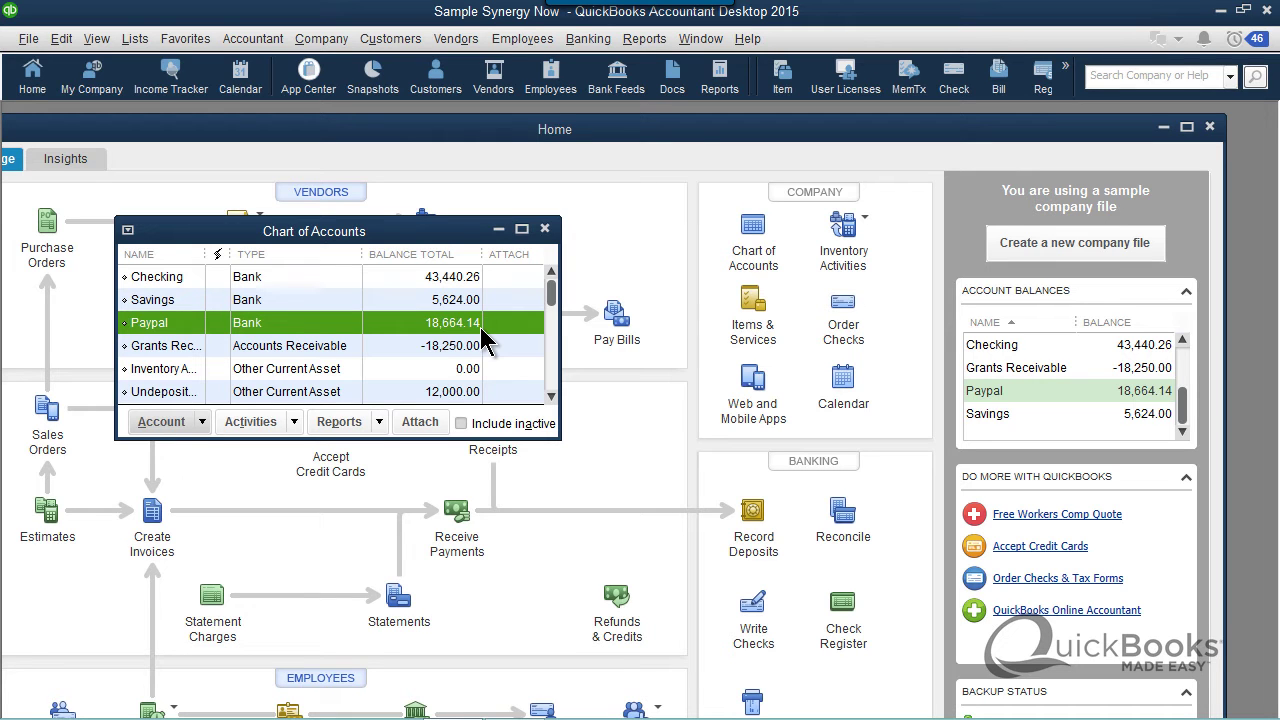
- In Pay Bills, select the 496.00 Office Depot bill, paid by Check from the Paypal account
left_click(755, 609)
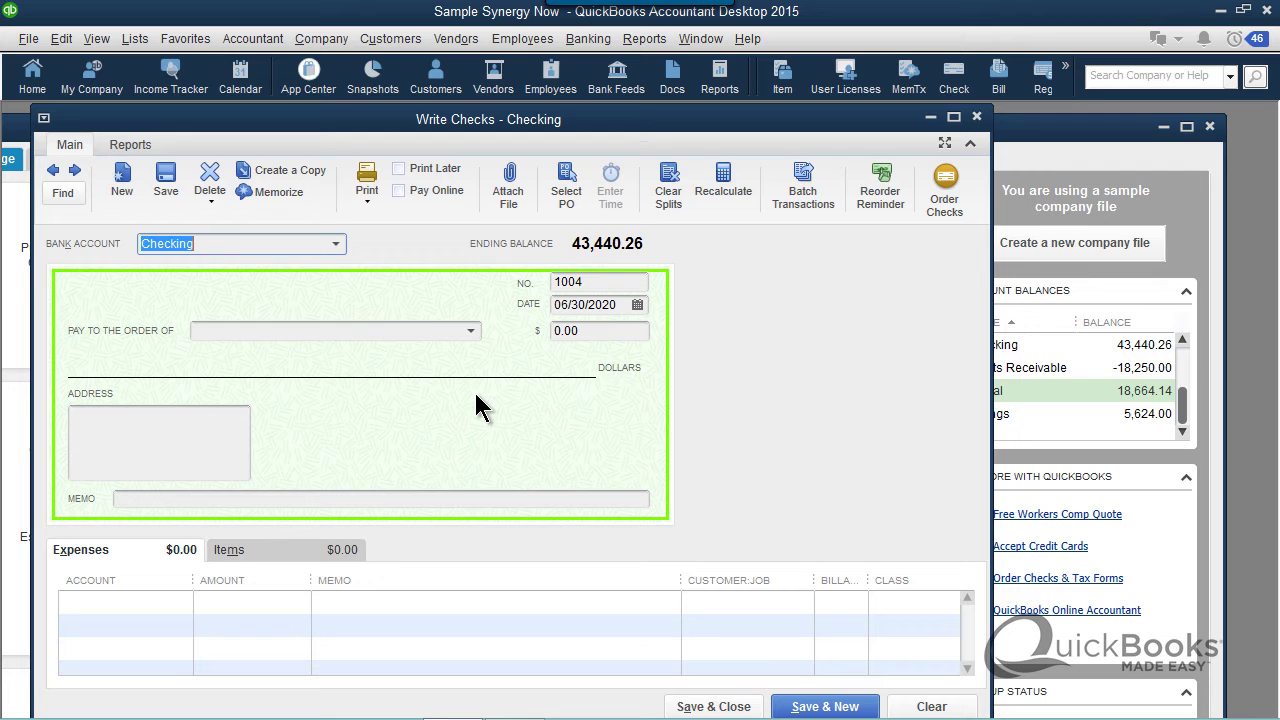
left_click(977, 118)
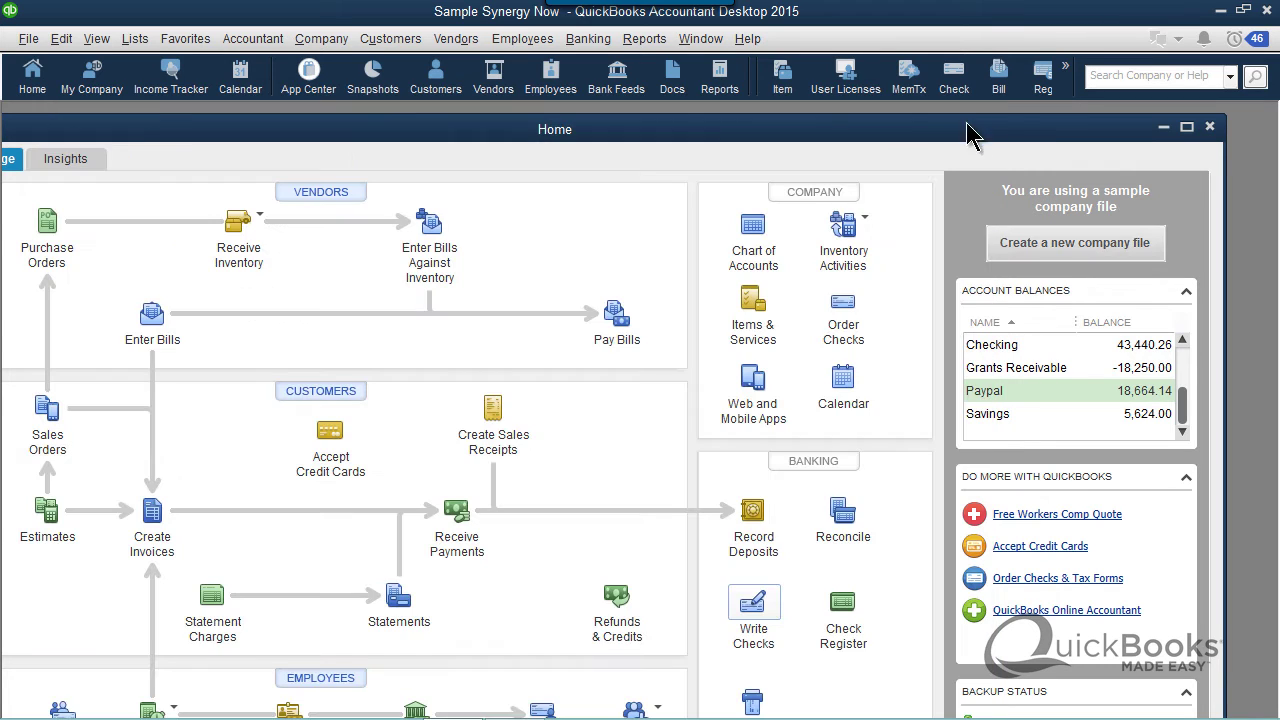
left_click(615, 316)
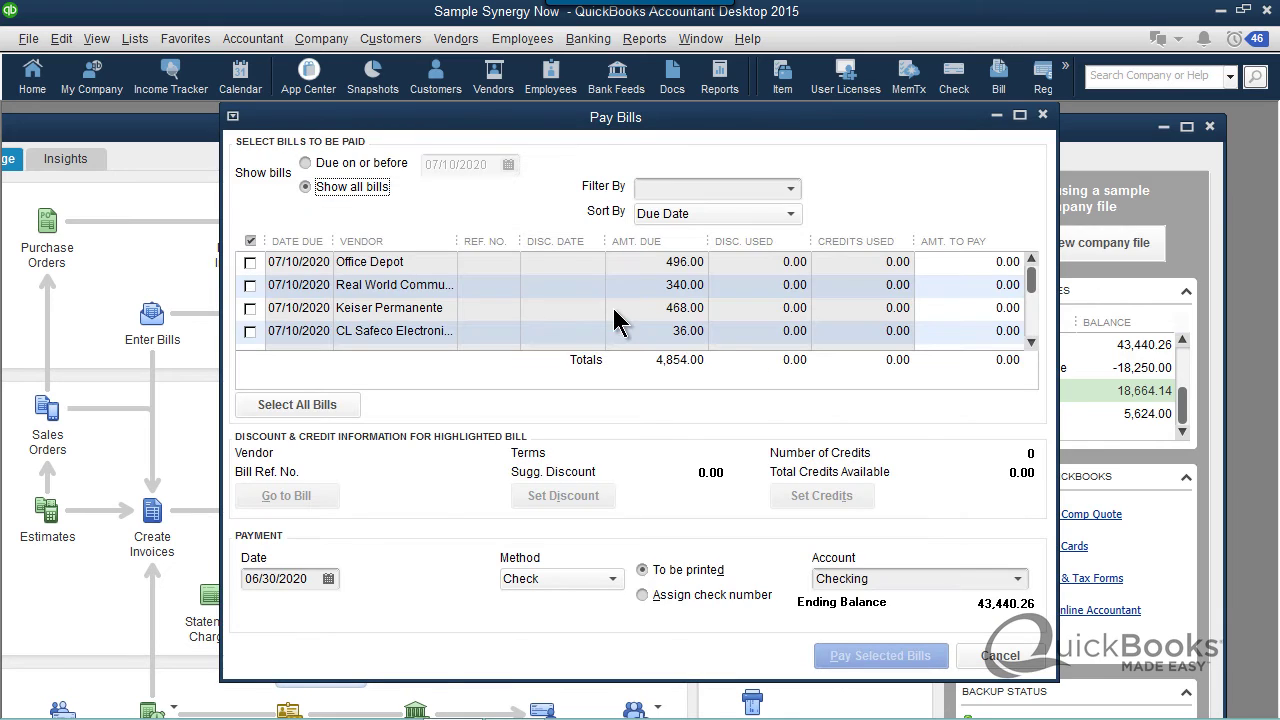
left_click(250, 262)
left_click(612, 580)
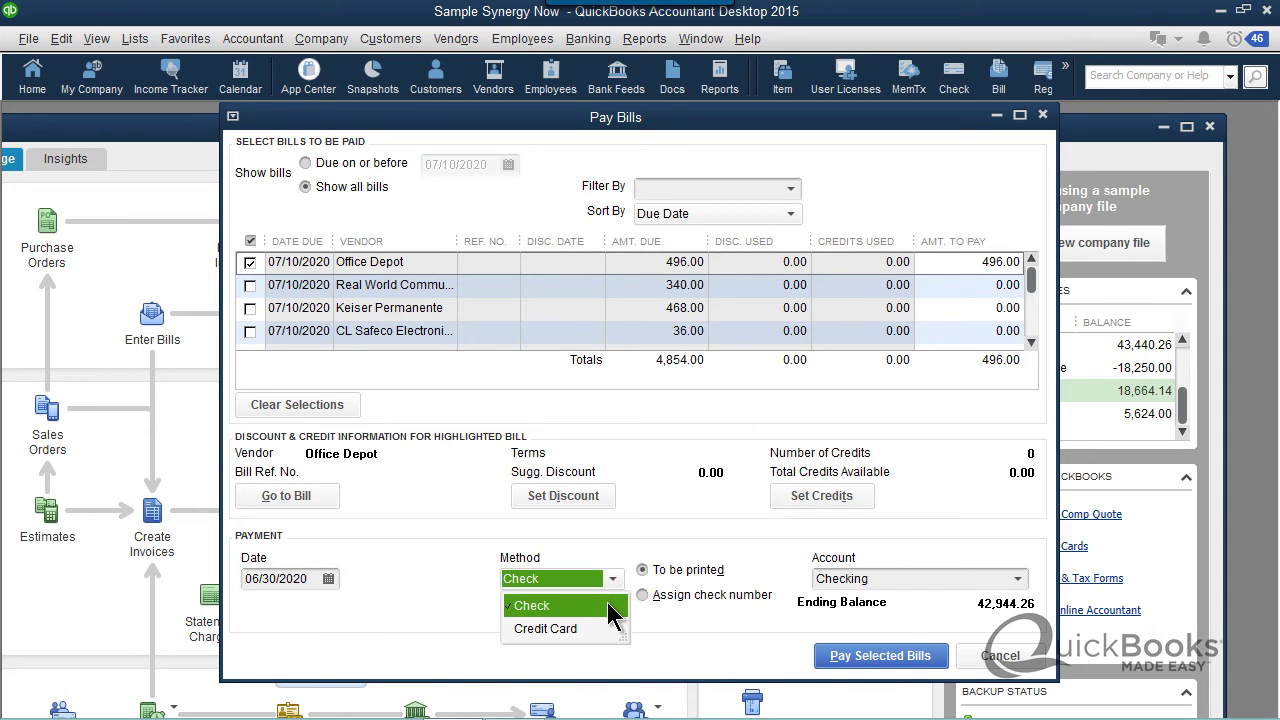
left_click(600, 601)
left_click(1018, 580)
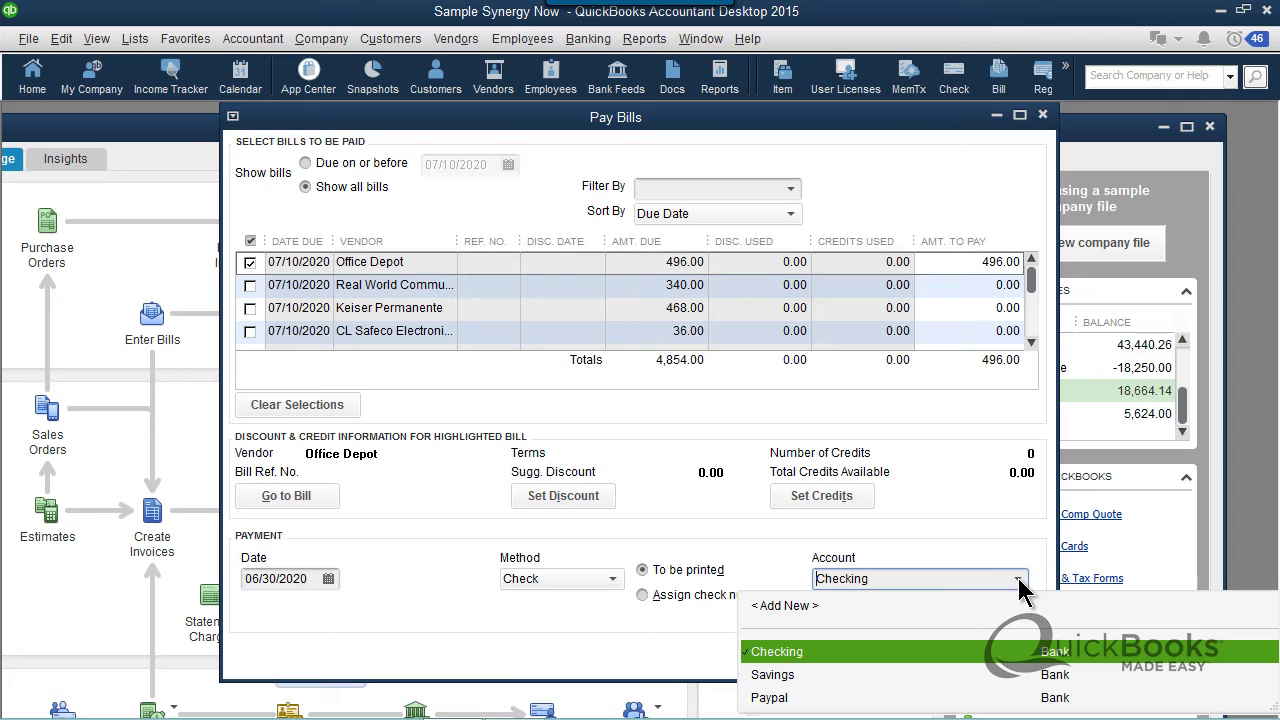
left_click(770, 698)
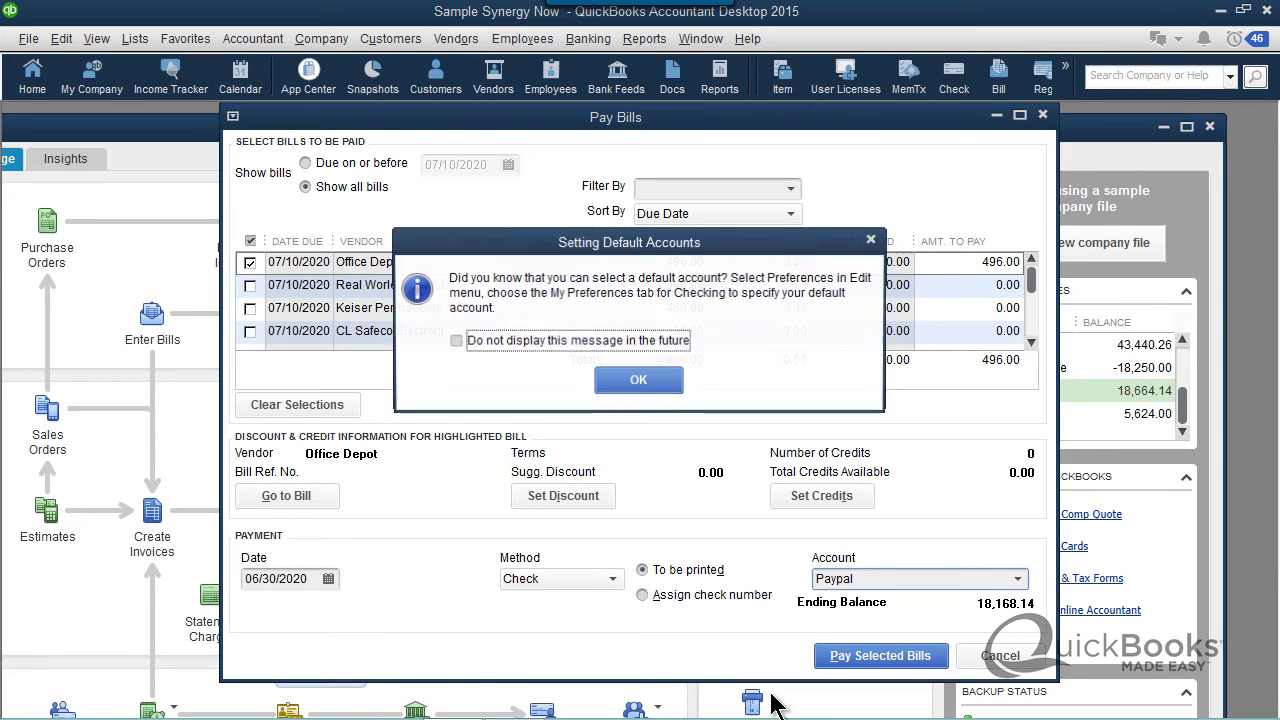
left_click(660, 380)
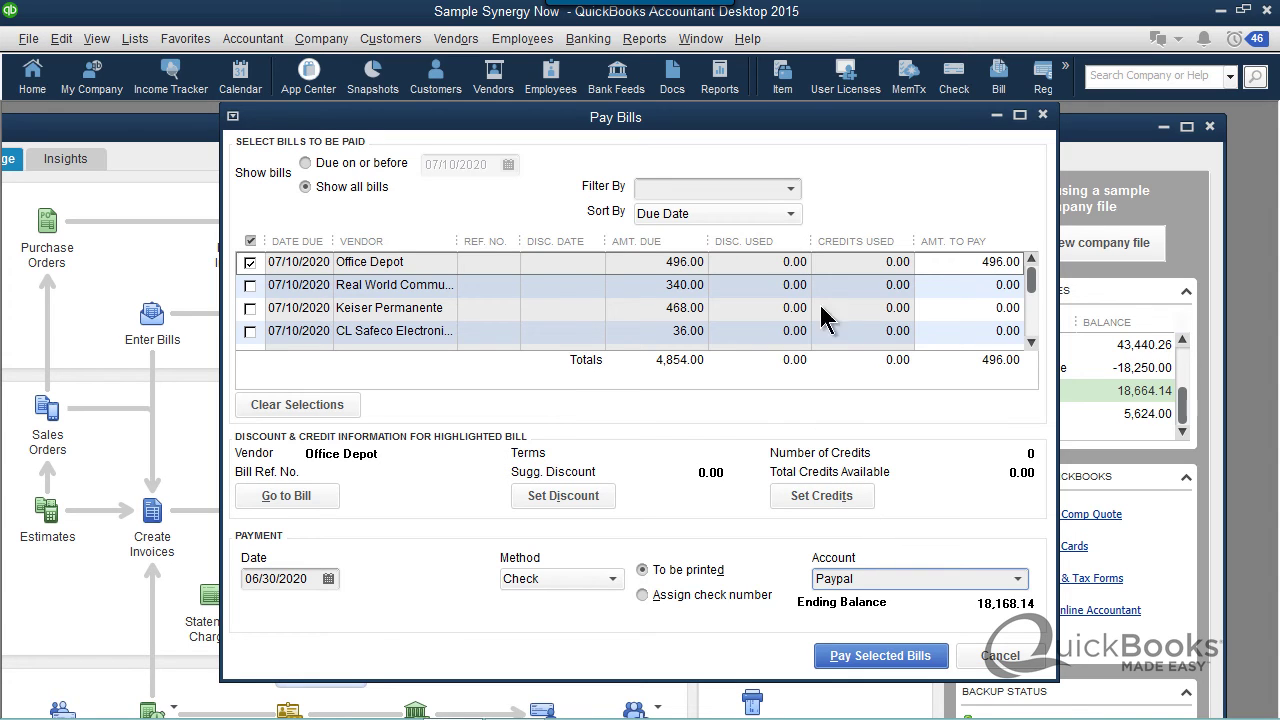
- Compare balances in the Chart of Accounts, then pay the selected bill and close the summary
left_click(980, 263)
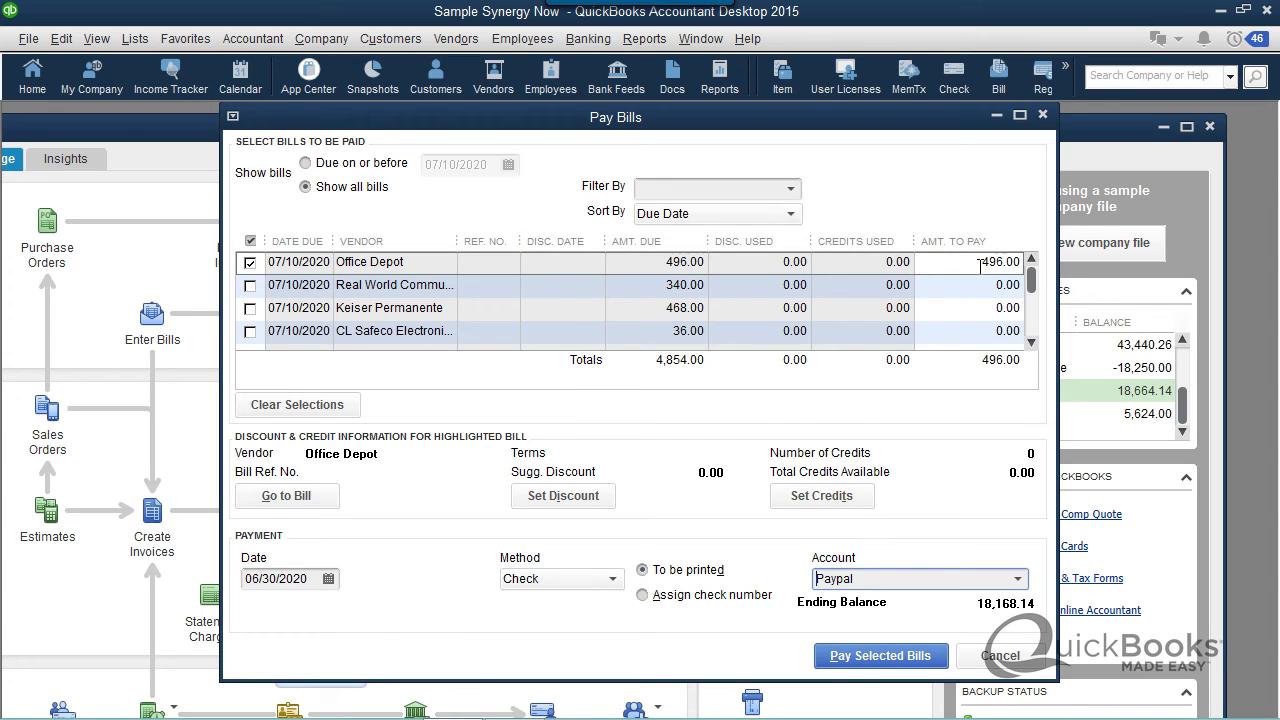
left_click(133, 40)
left_click(131, 62)
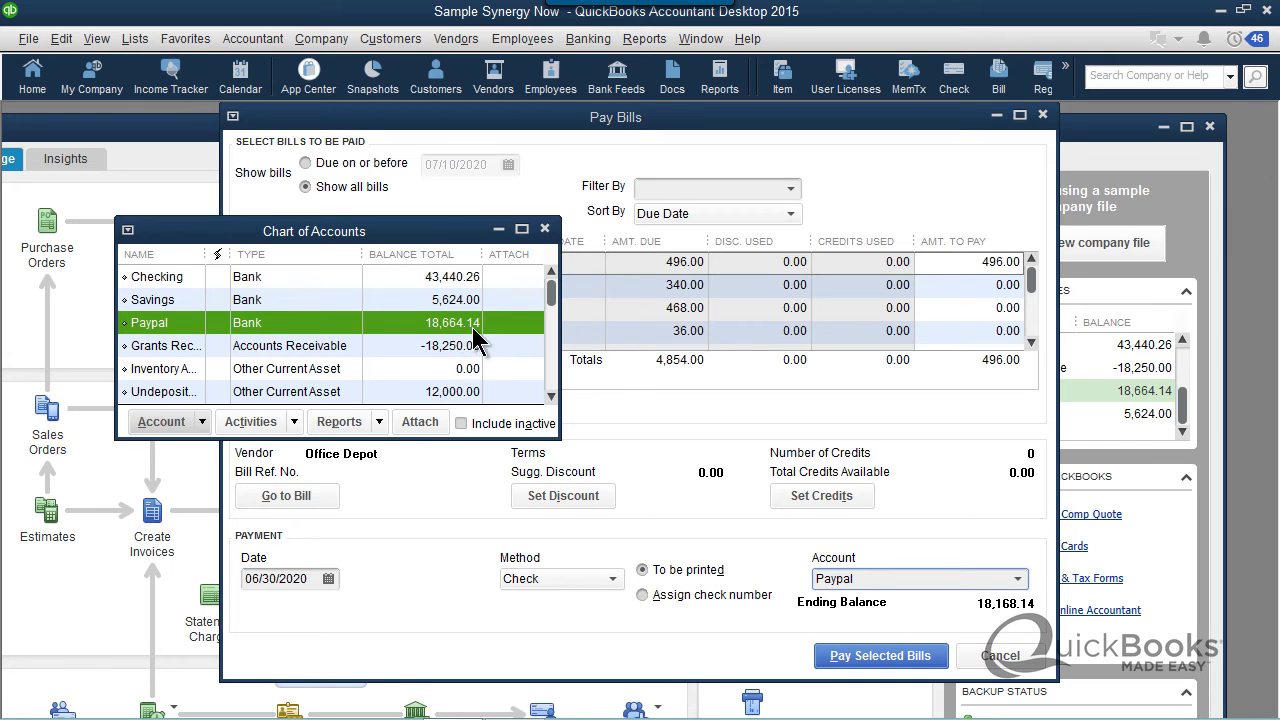
left_click(872, 662)
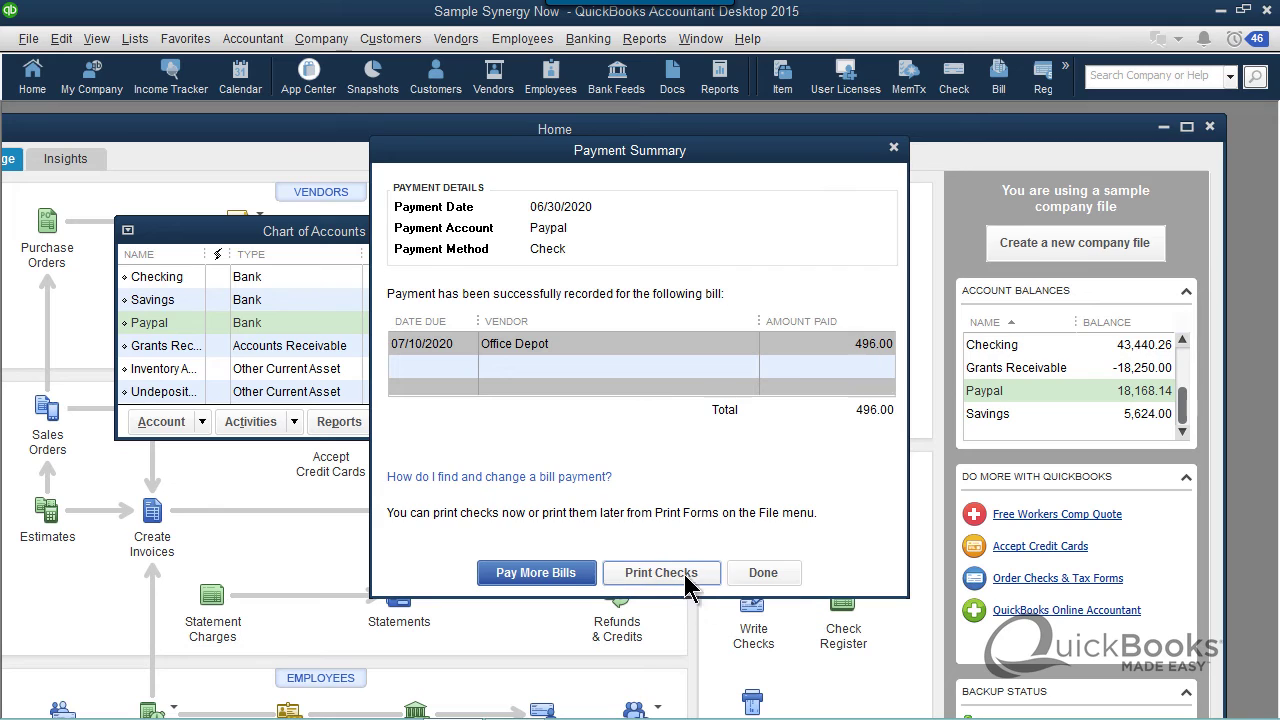
left_click(751, 579)
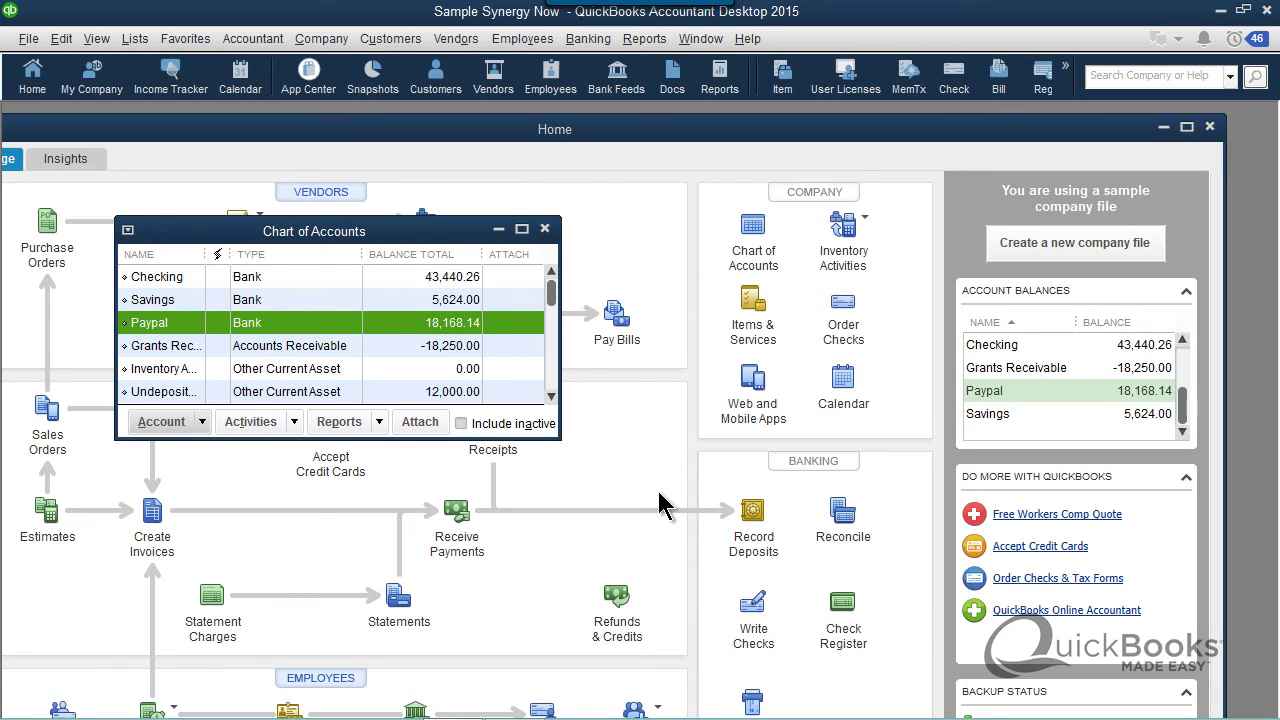
- Start a new check from the Paypal bank account with check number 'Paypal'
left_click(753, 605)
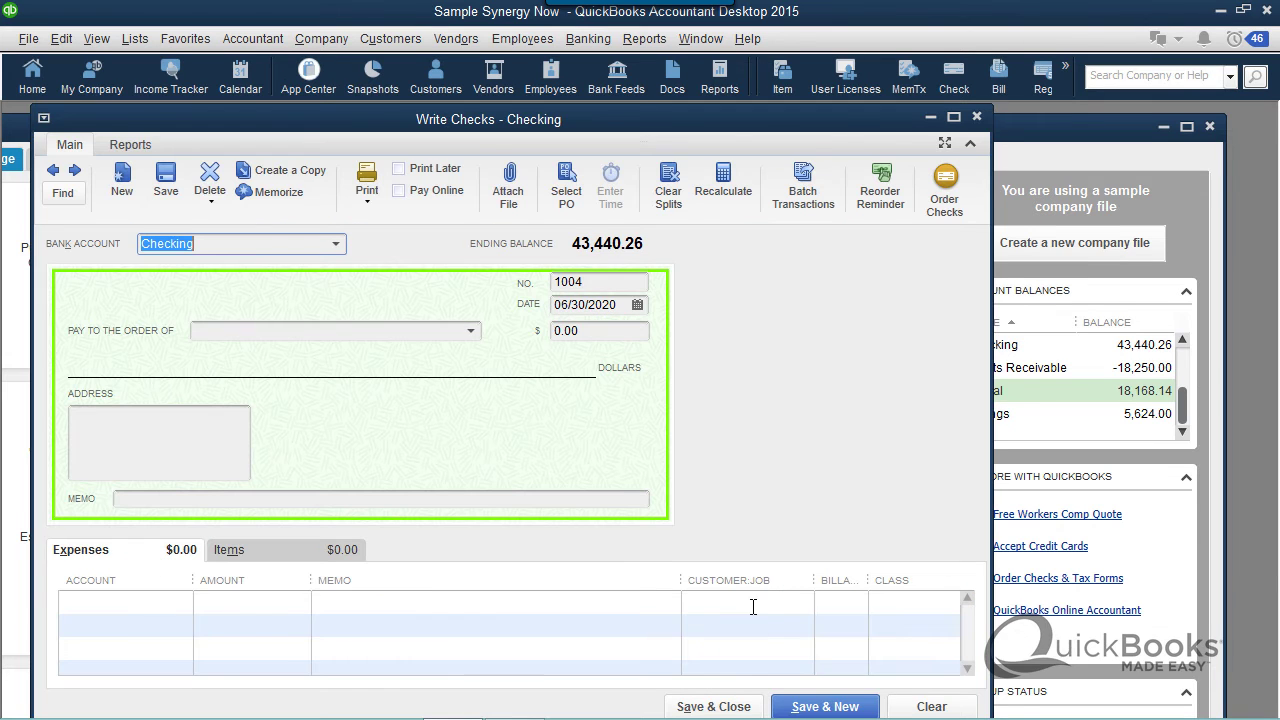
left_click(337, 246)
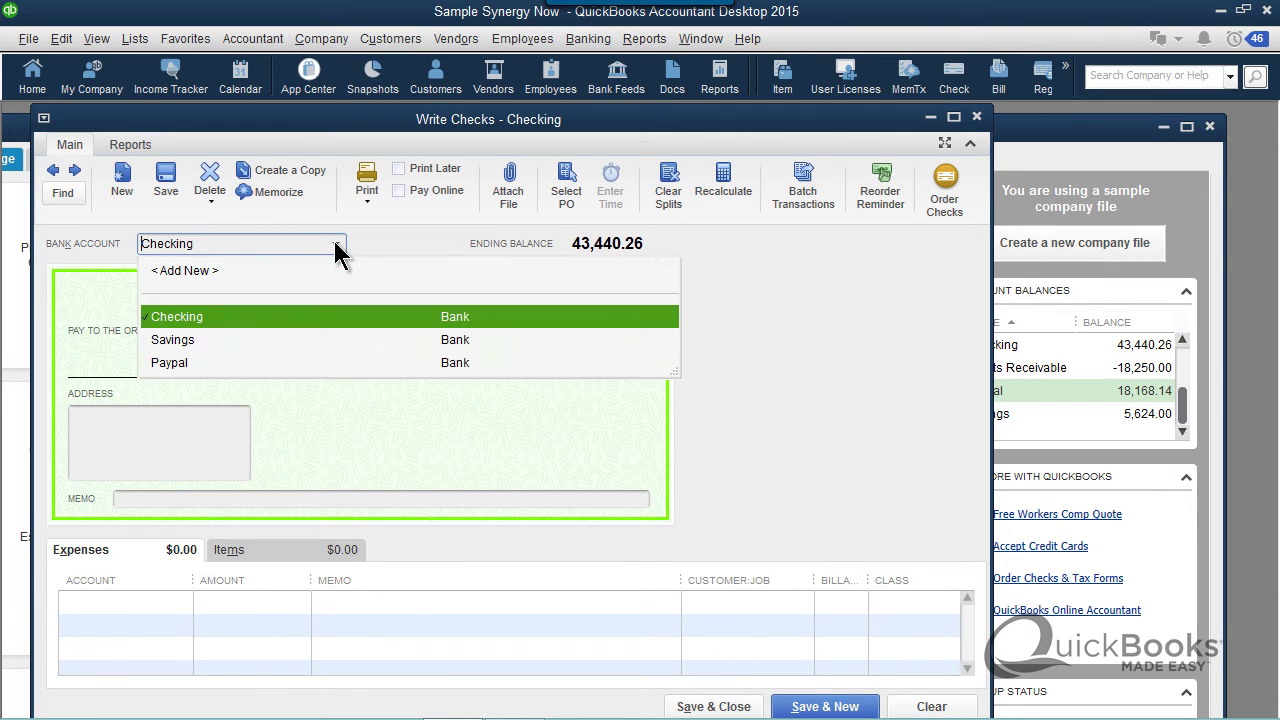
left_click(166, 364)
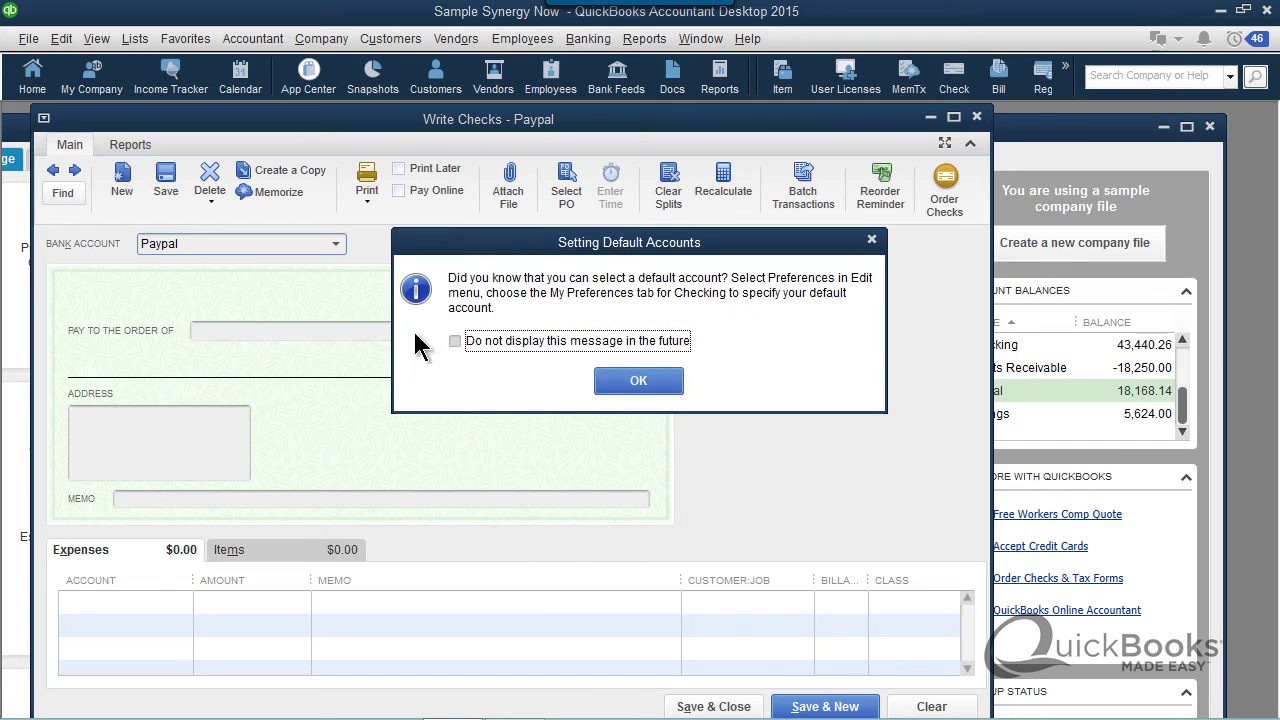
left_click(638, 383)
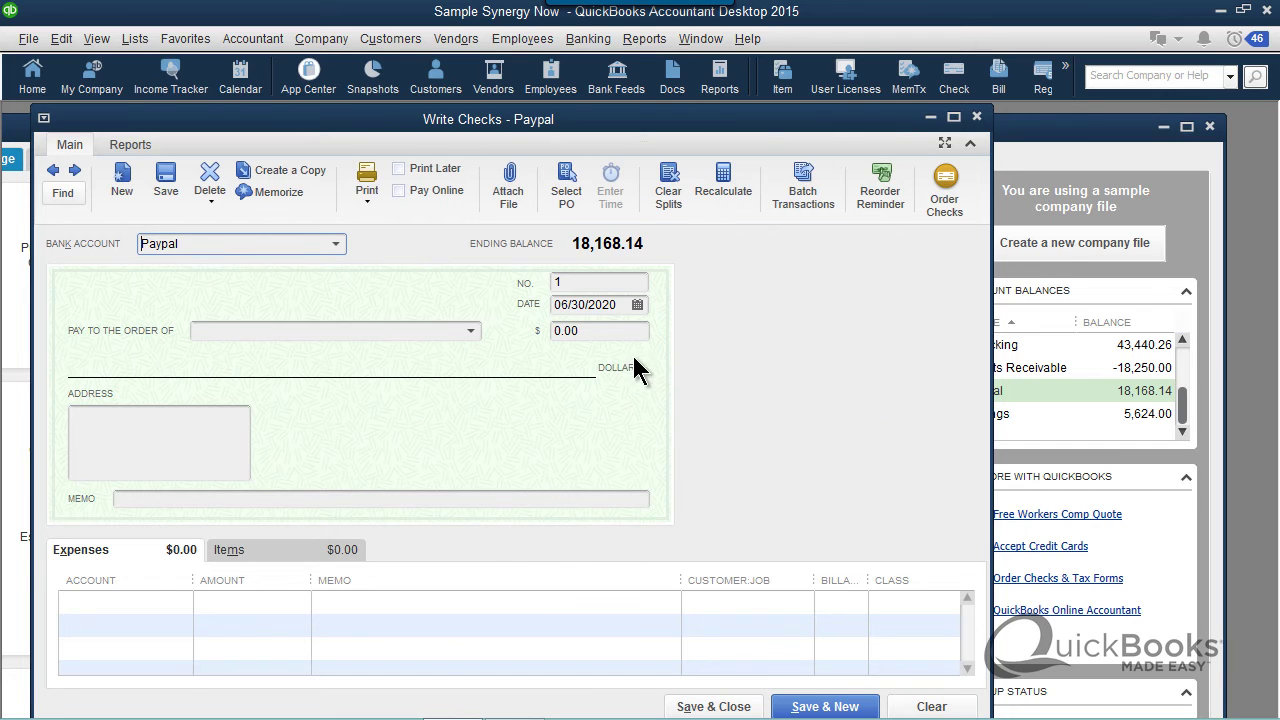
left_click(573, 282)
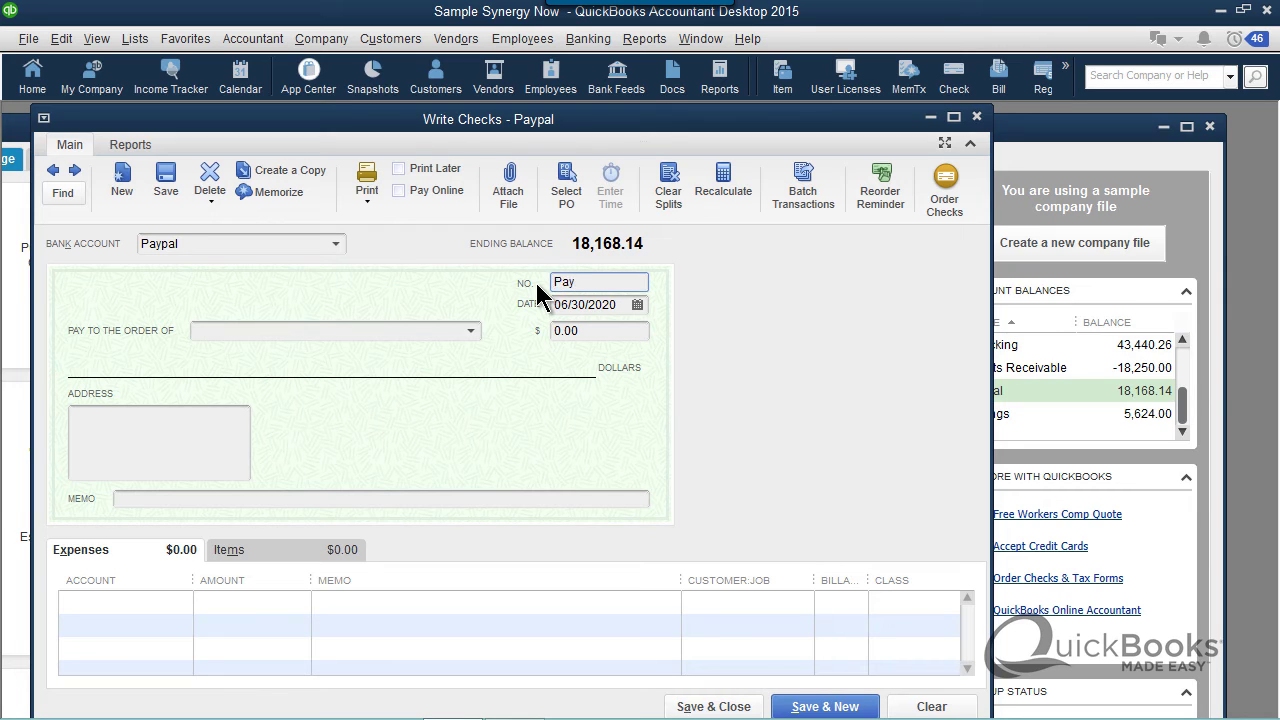
type("Paypal")
- Make the check payable to Ameri Gas for 150.00, charged to Utilities:Gas
left_click(471, 332)
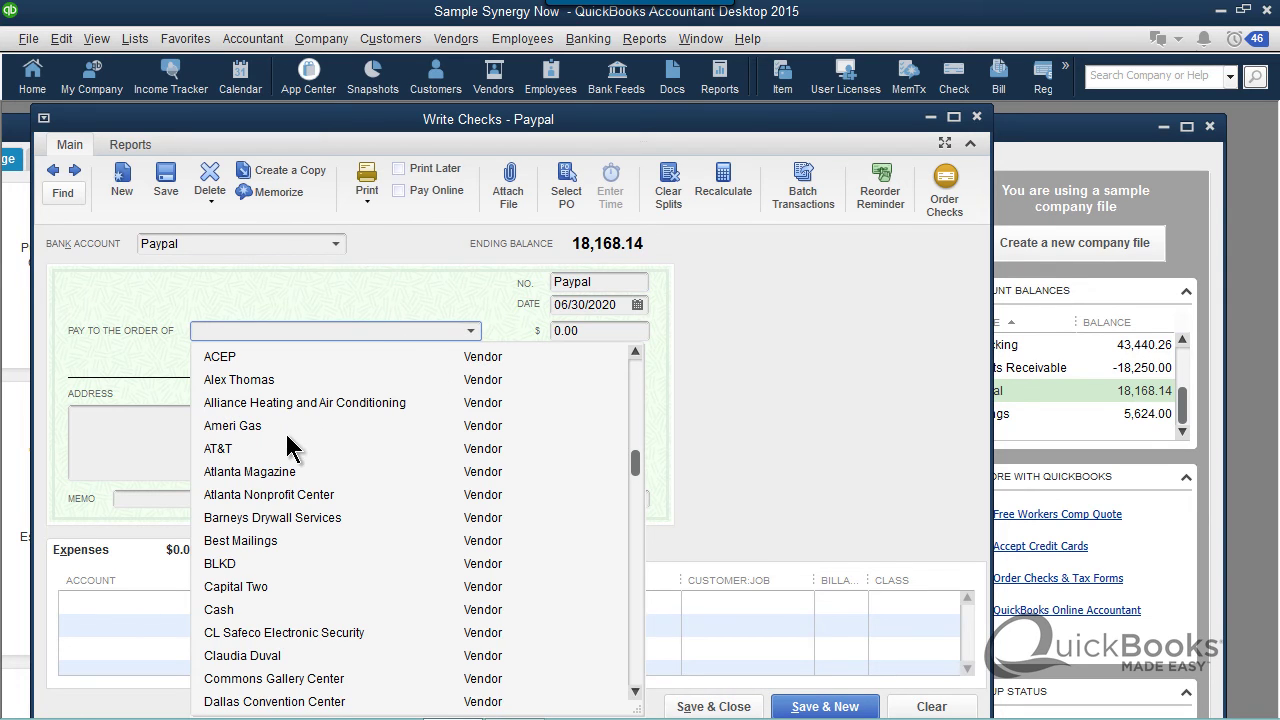
left_click(263, 425)
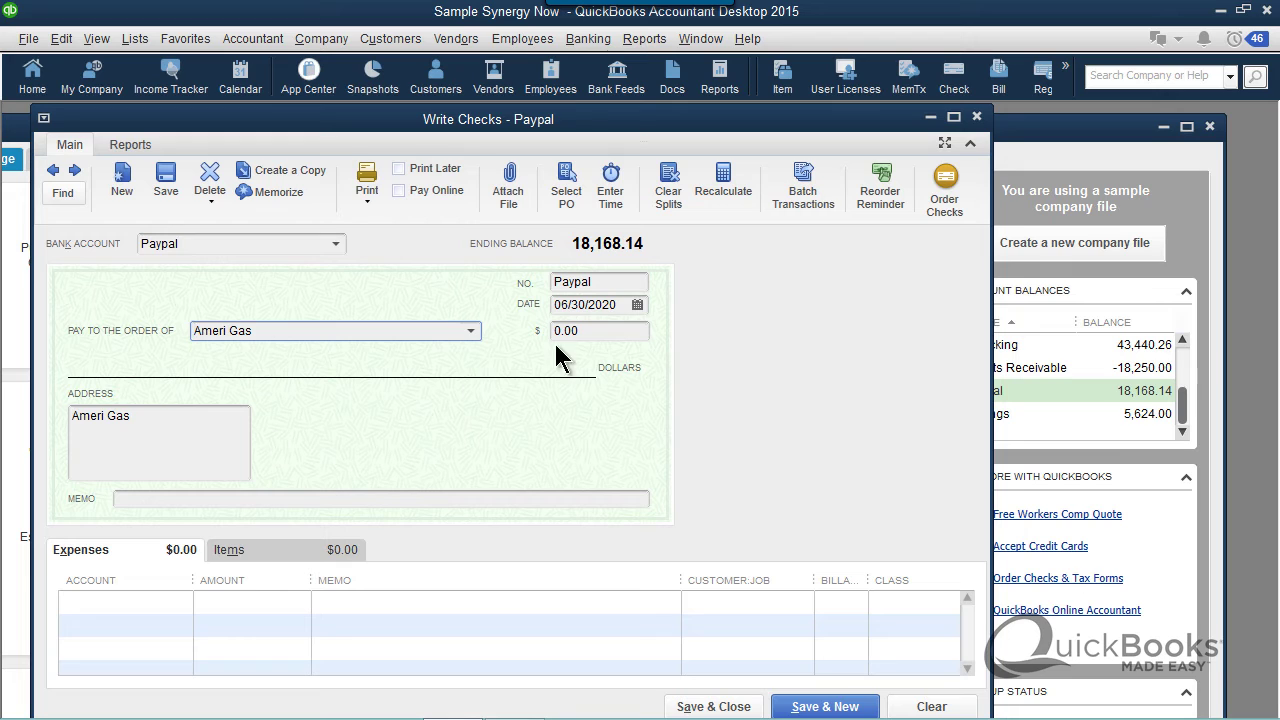
left_click_drag(581, 330, 514, 338)
type("150")
key("Tab")
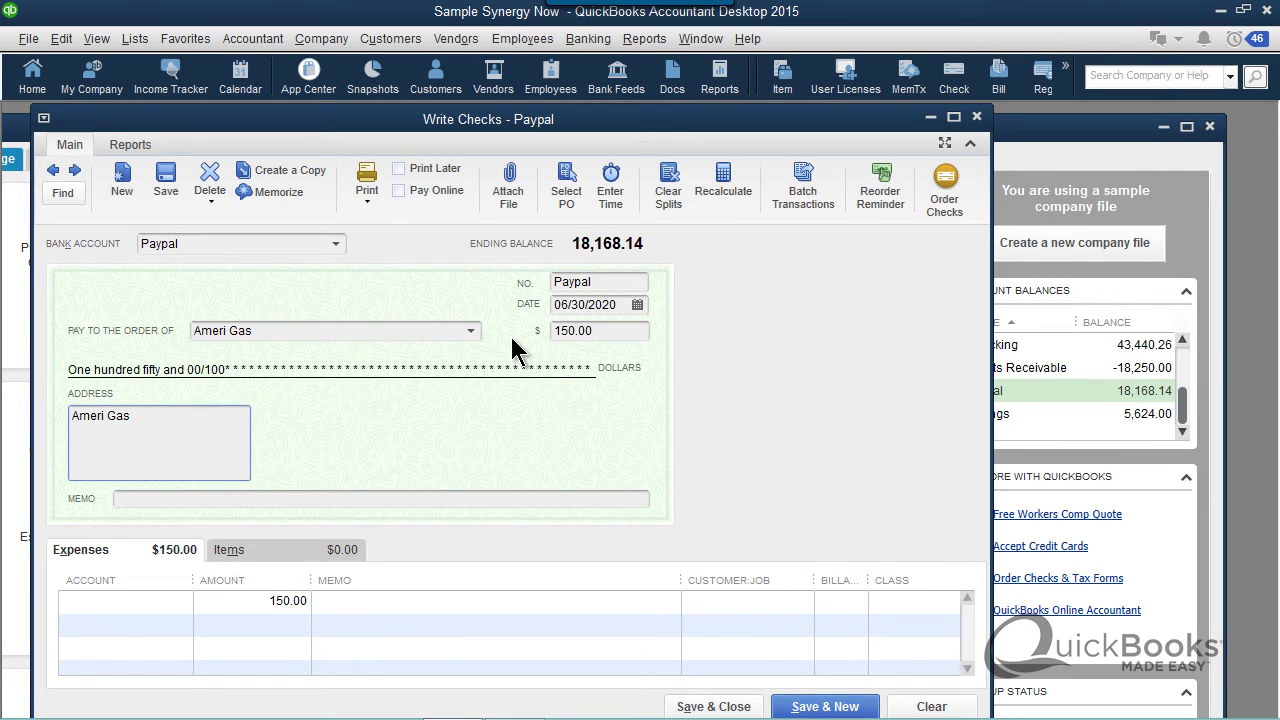
left_click(172, 610)
type("ut")
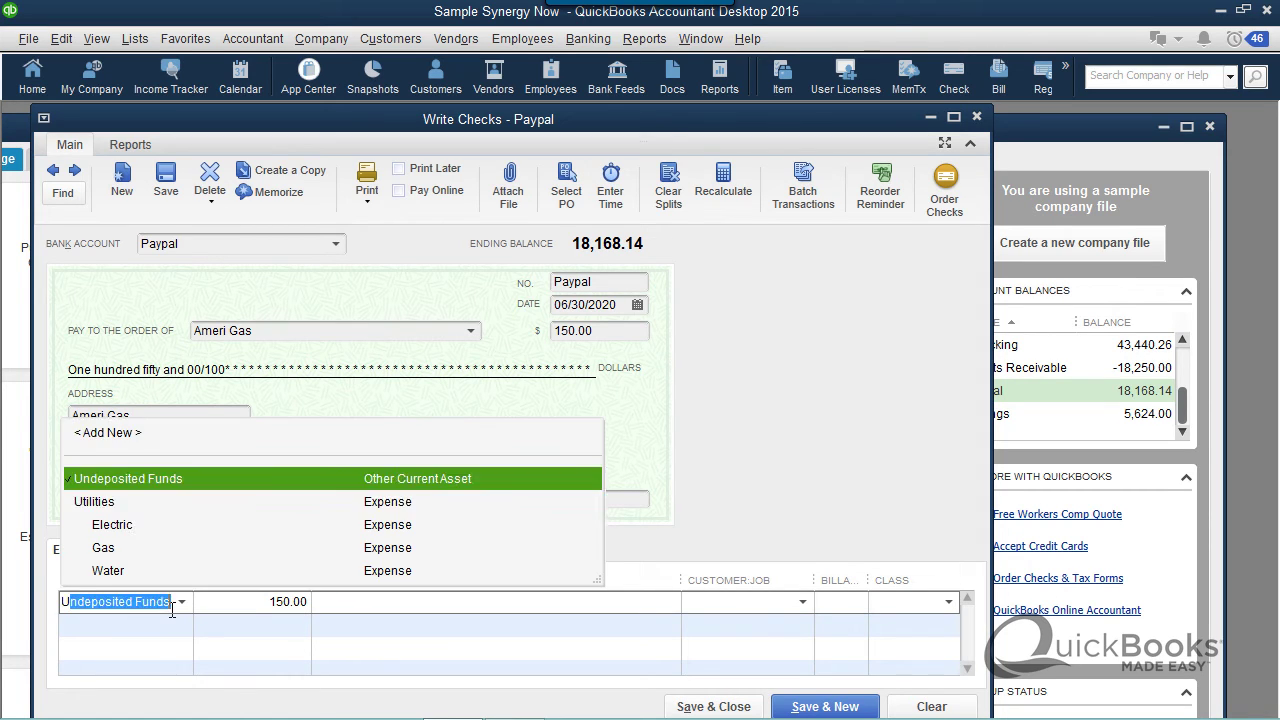
left_click(112, 550)
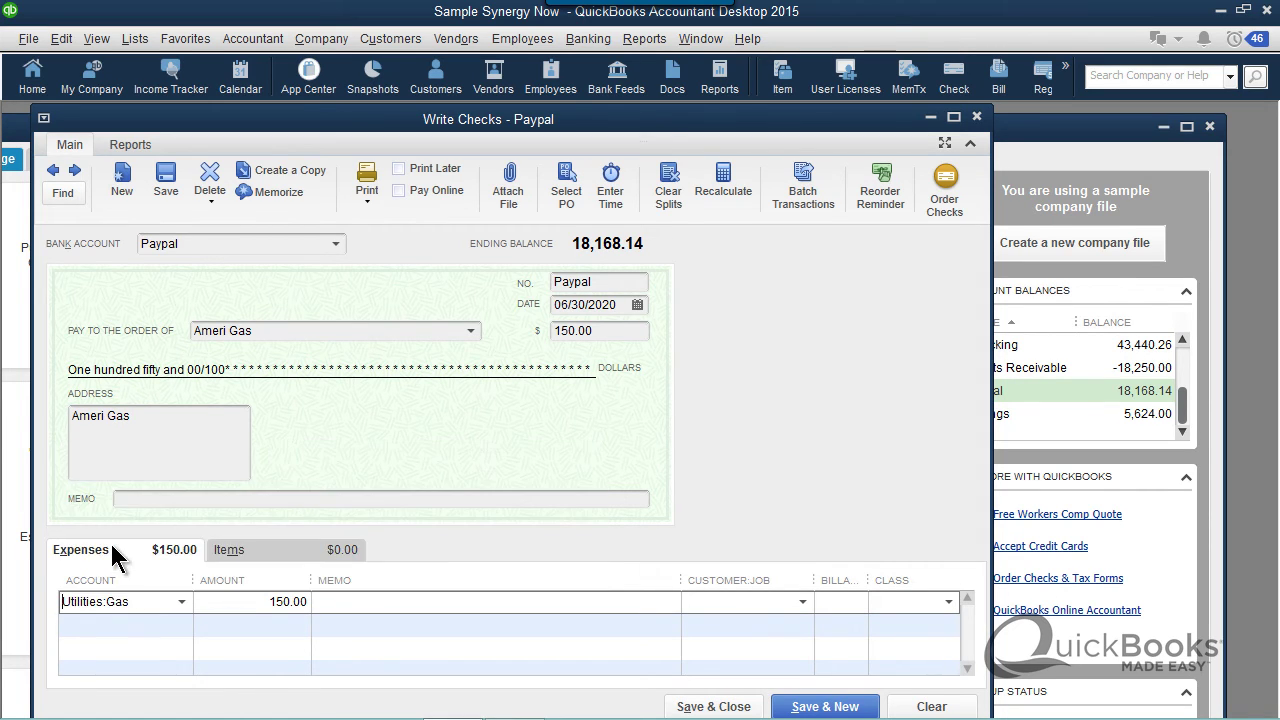
- Open the Chart of Accounts, then save the Ameri Gas check despite missing classes
left_click(136, 42)
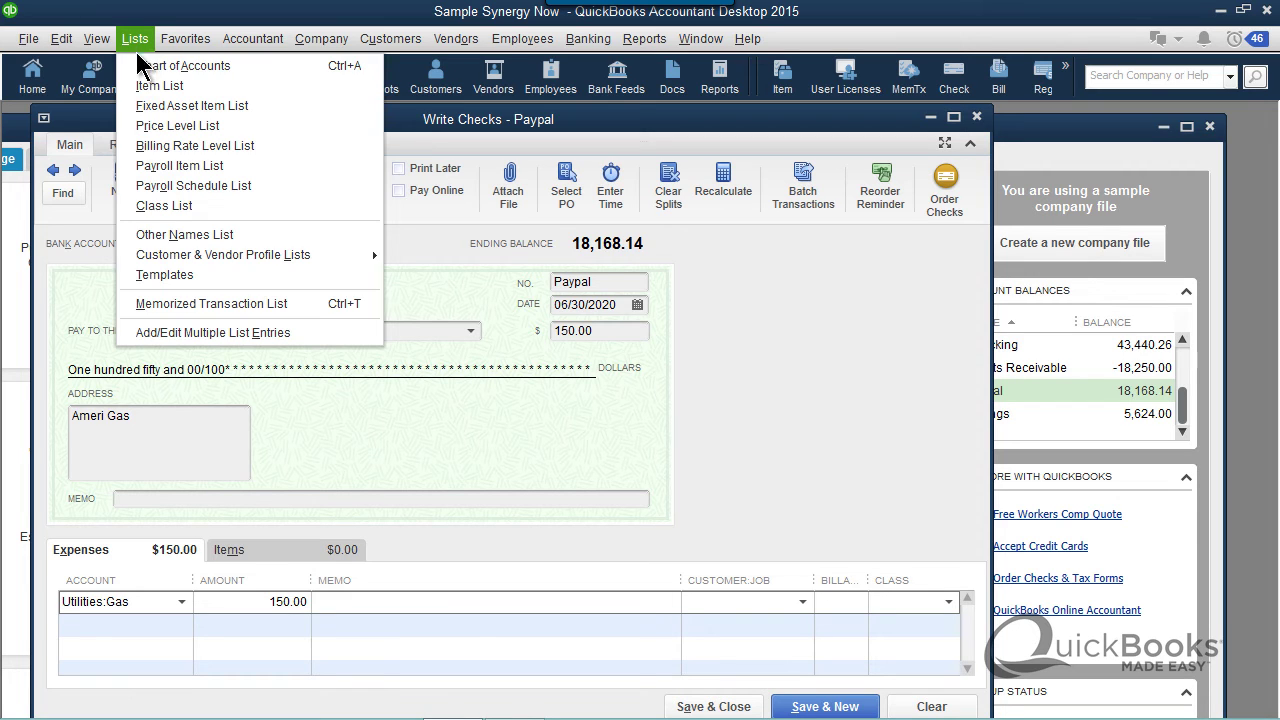
left_click(140, 64)
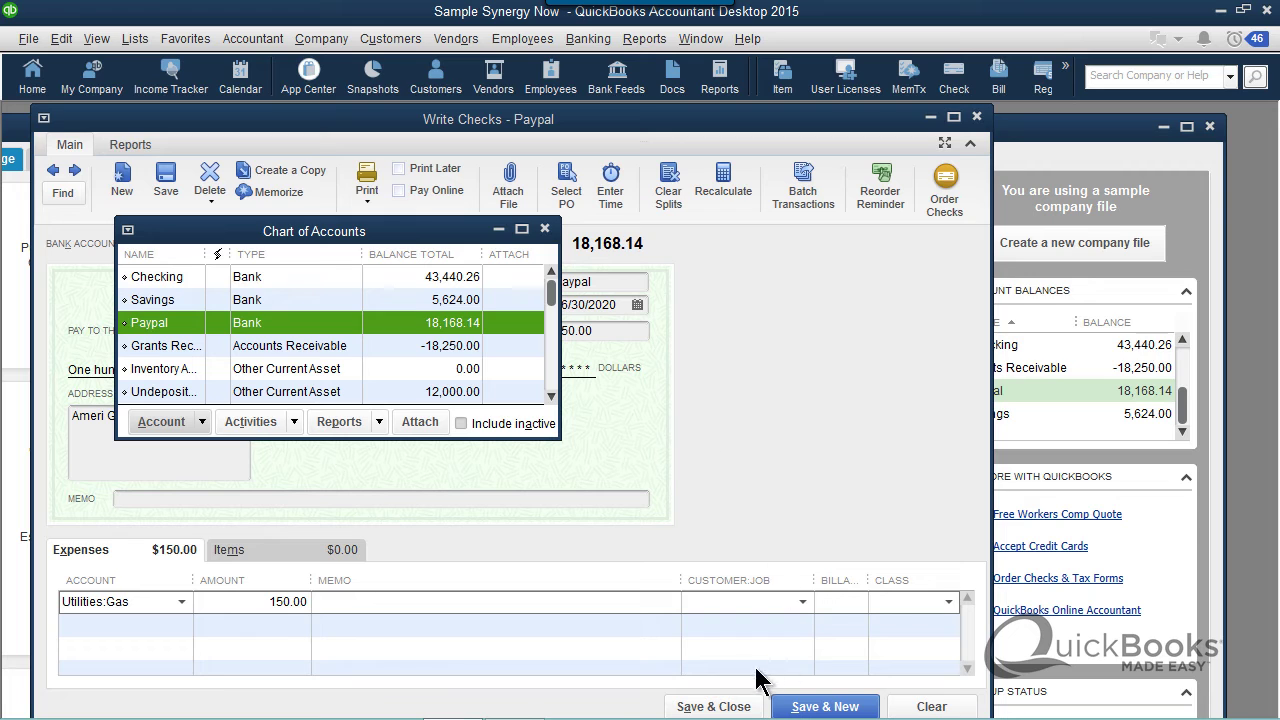
left_click(720, 706)
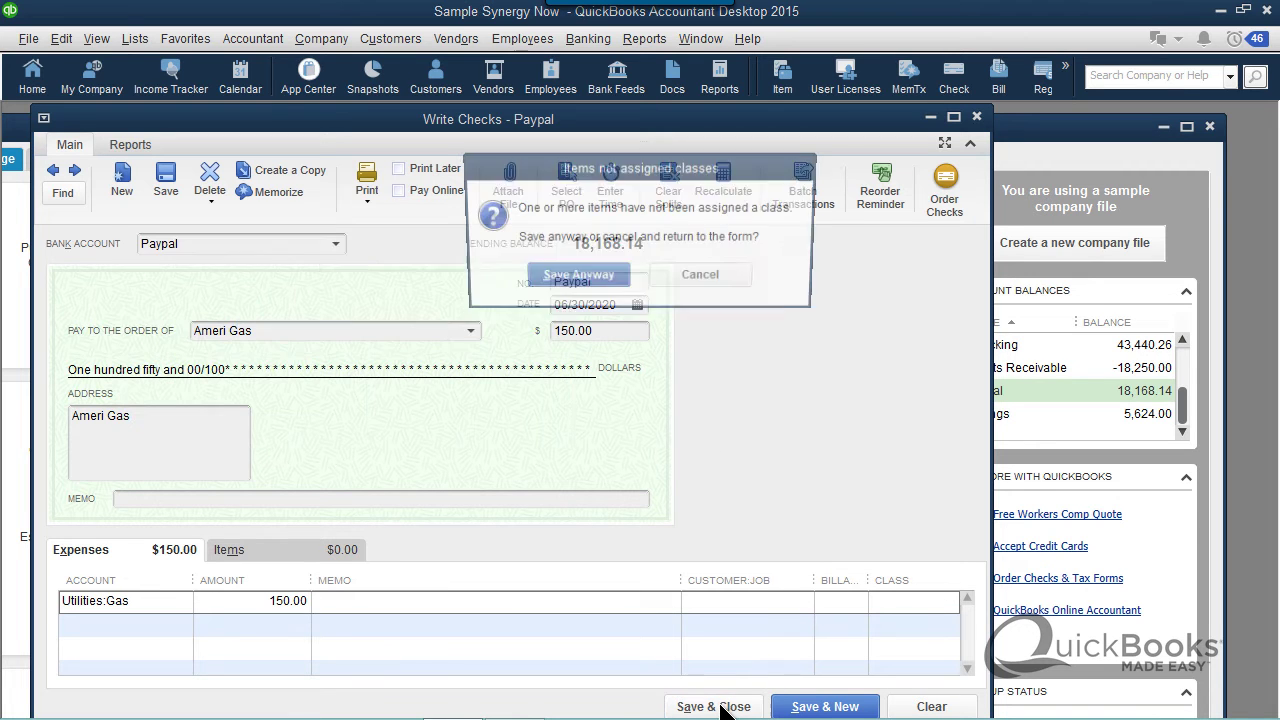
left_click(597, 280)
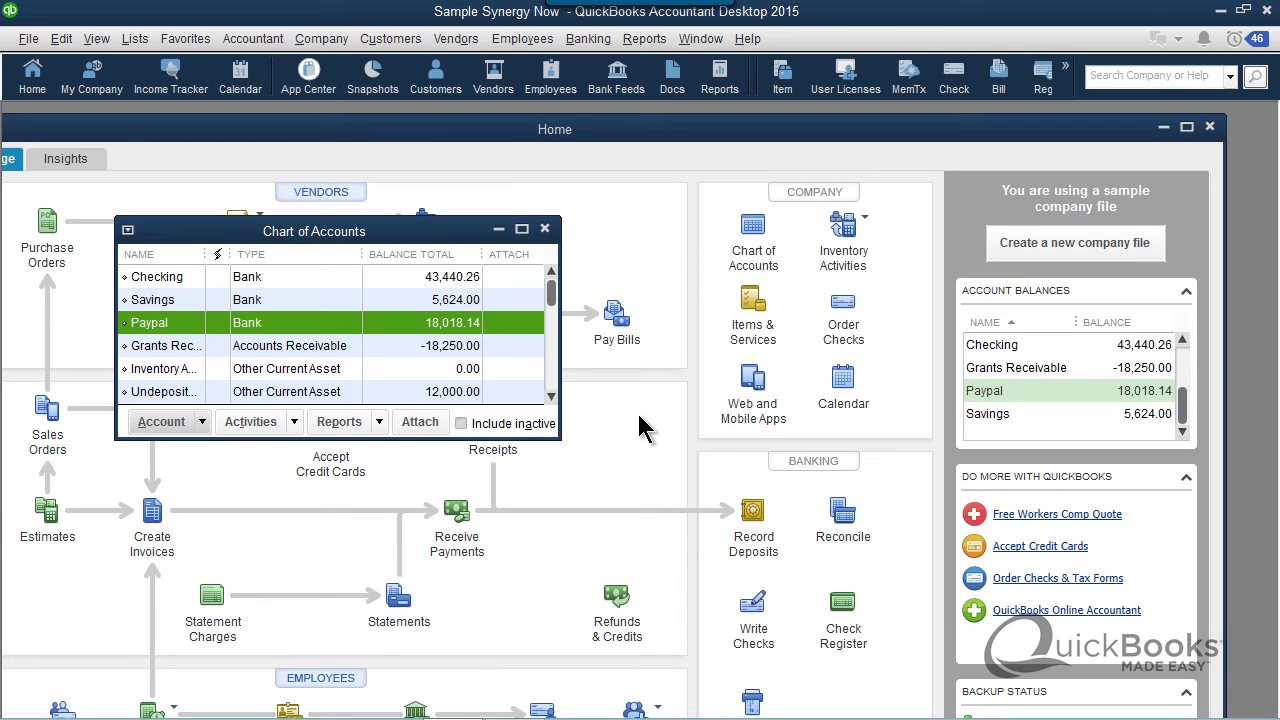
- Open the Paypal register, scroll through its deposits and payments, then close it
double_click(405, 333)
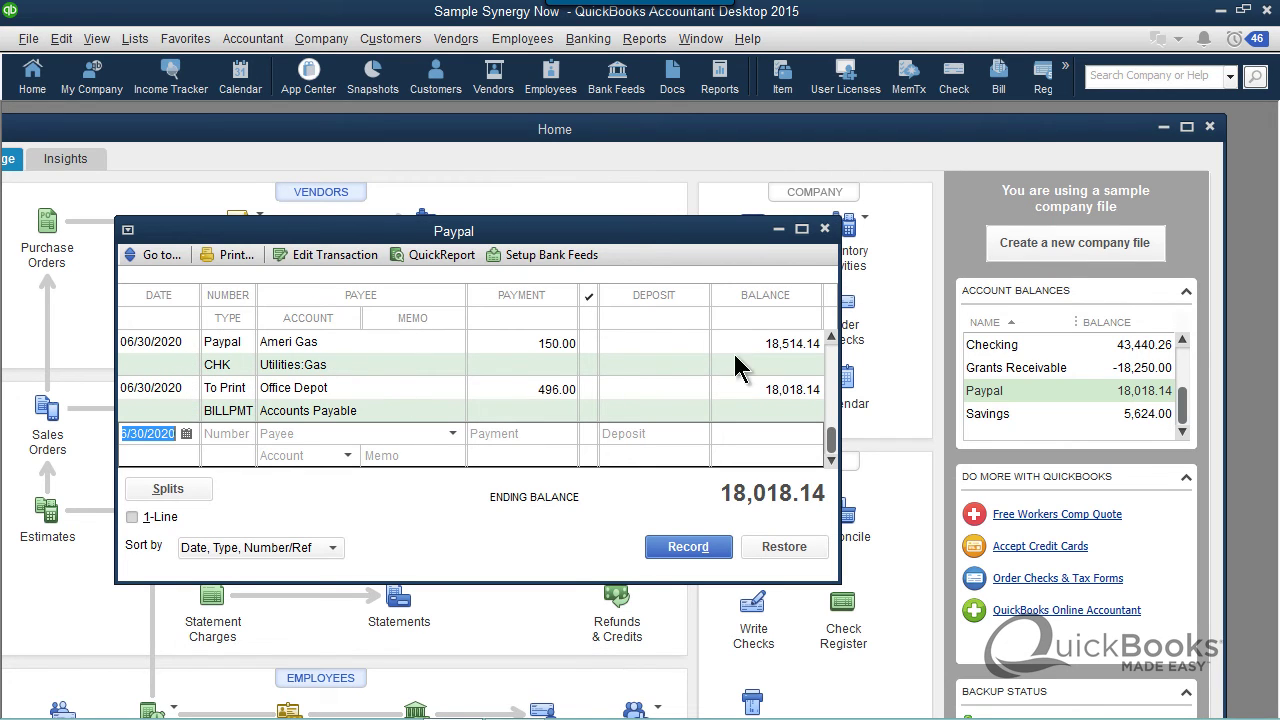
left_click(830, 340)
left_click(830, 340)
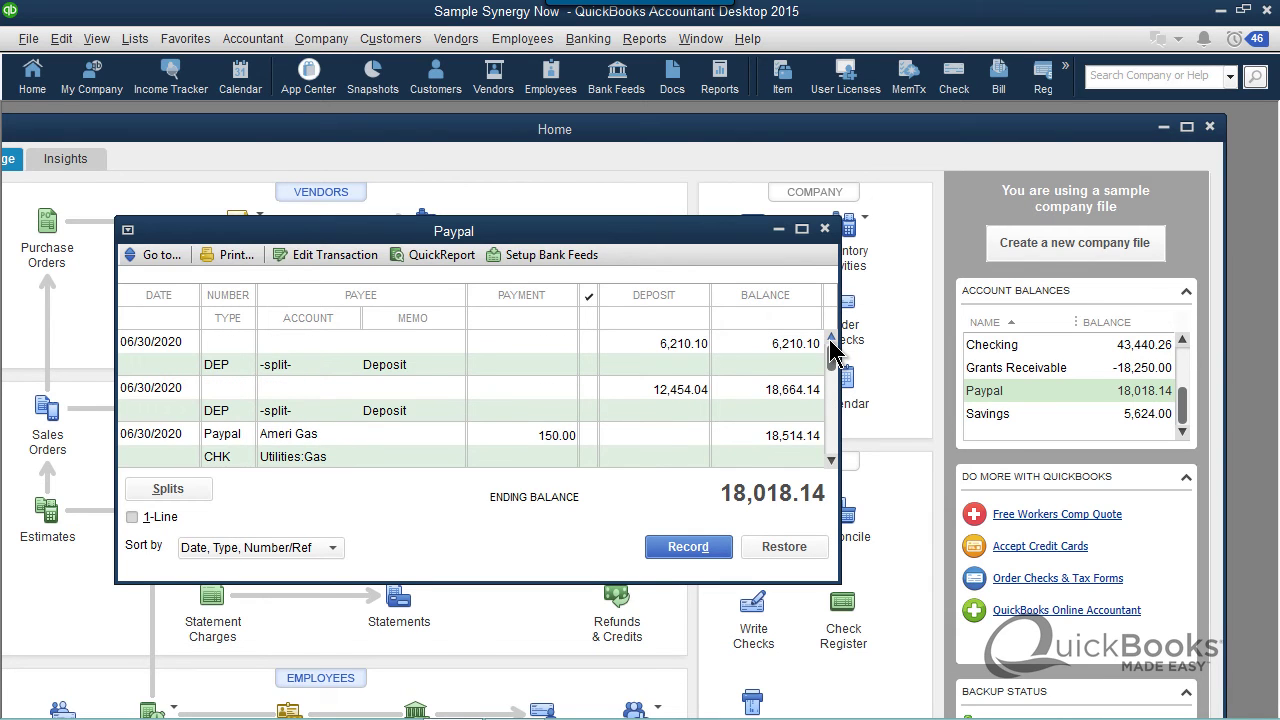
left_click(831, 460)
left_click(831, 460)
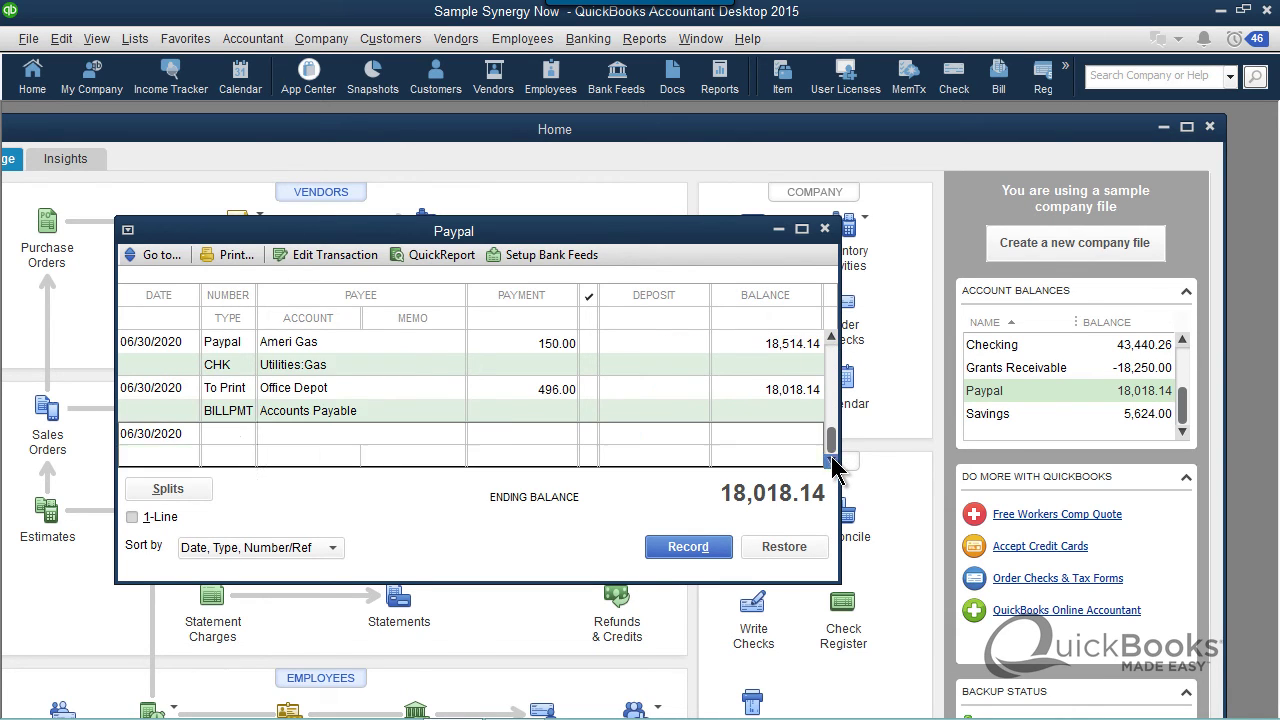
left_click(826, 229)
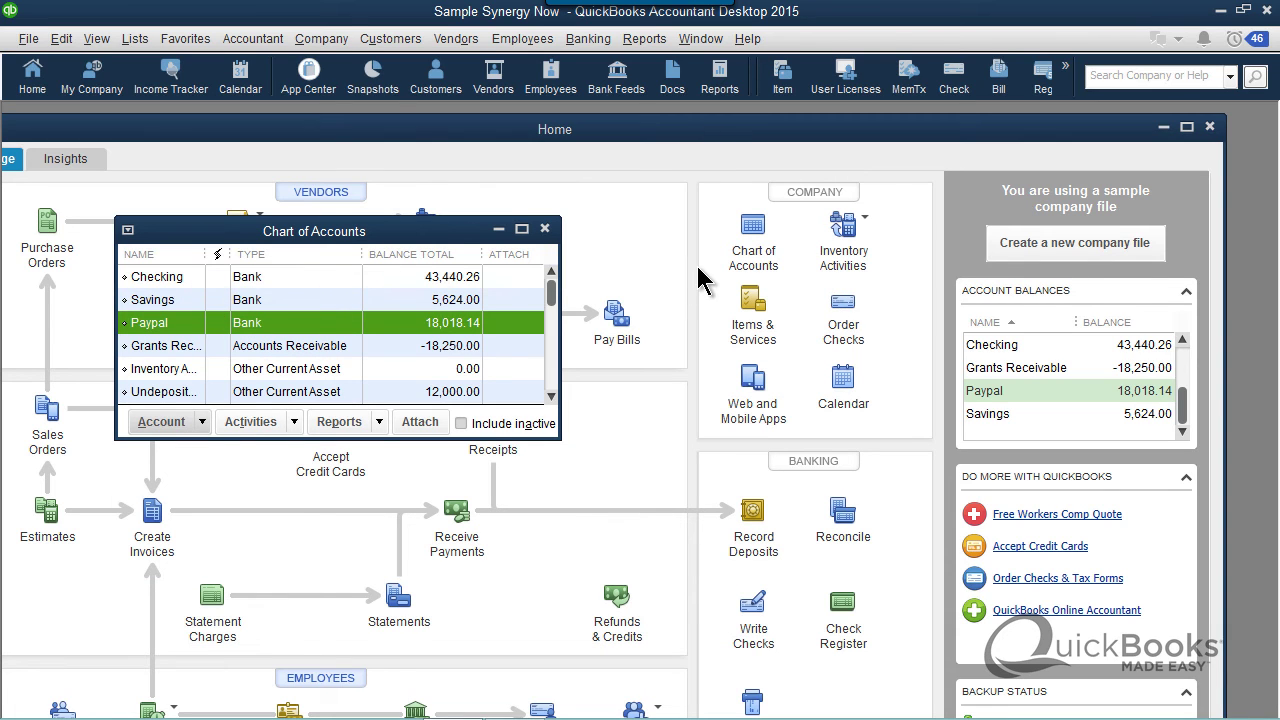
left_click(638, 42)
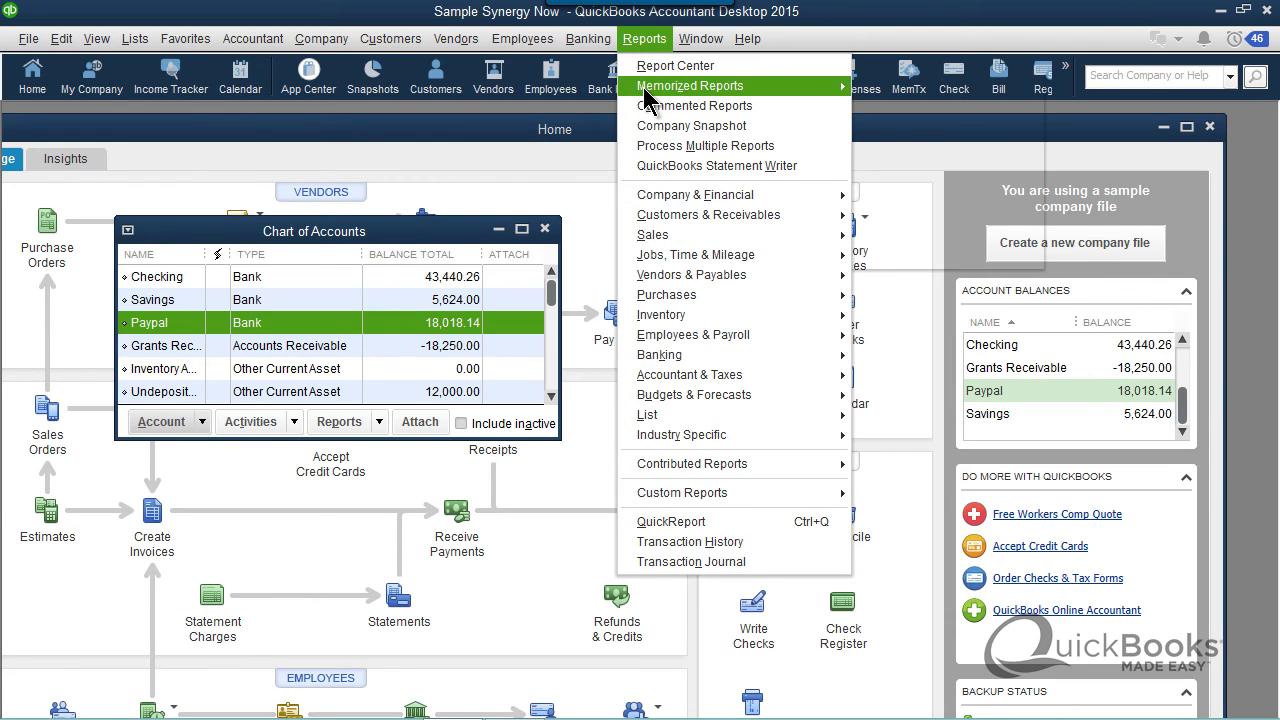
mouse_move(660, 87)
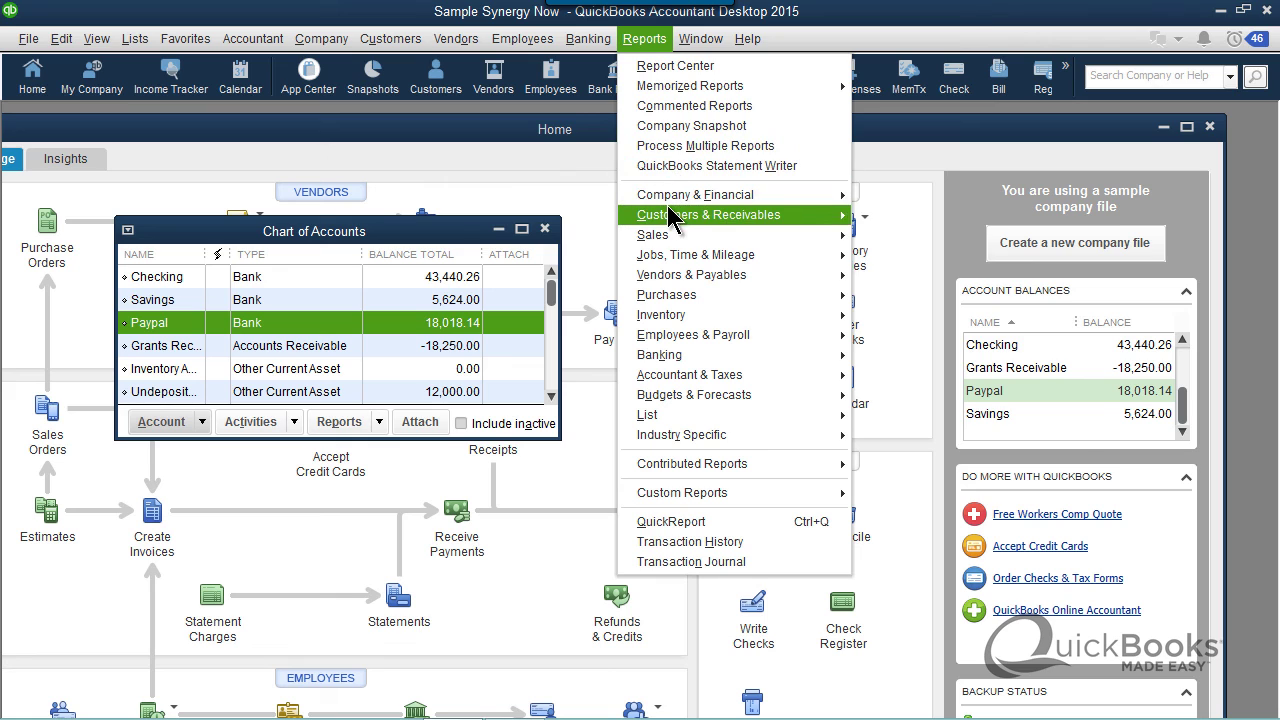
mouse_move(668, 200)
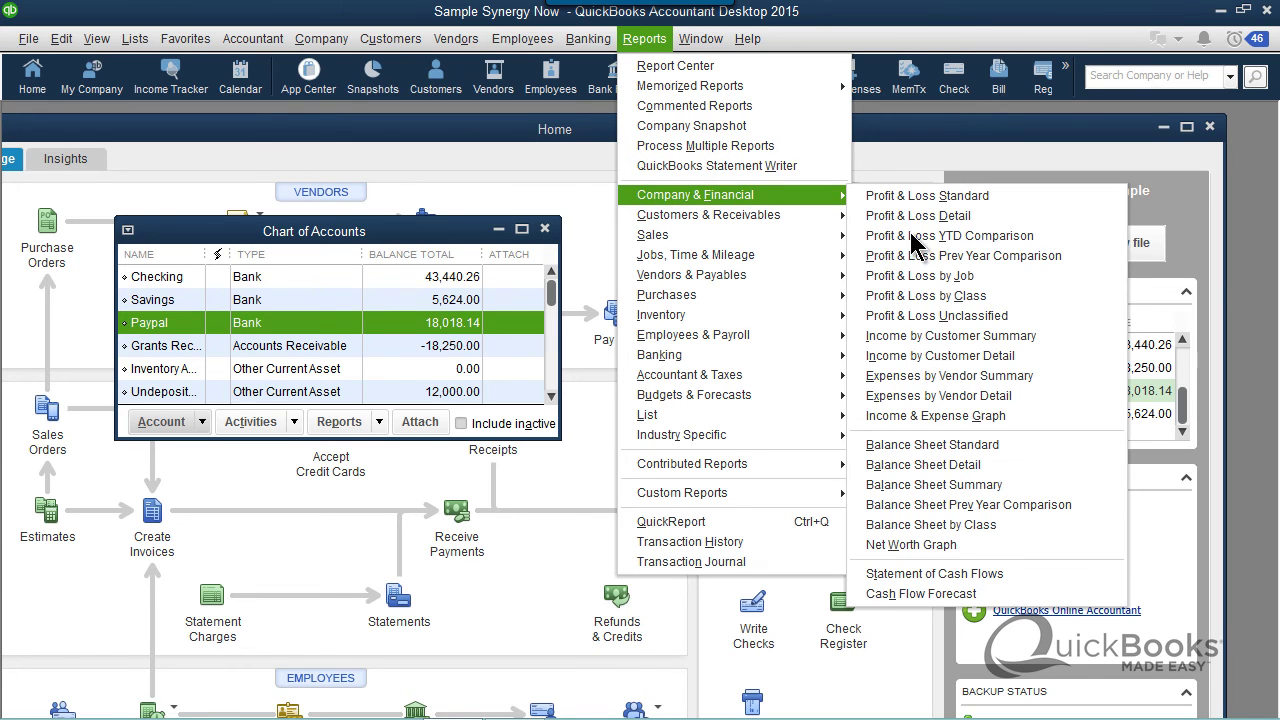
left_click(945, 444)
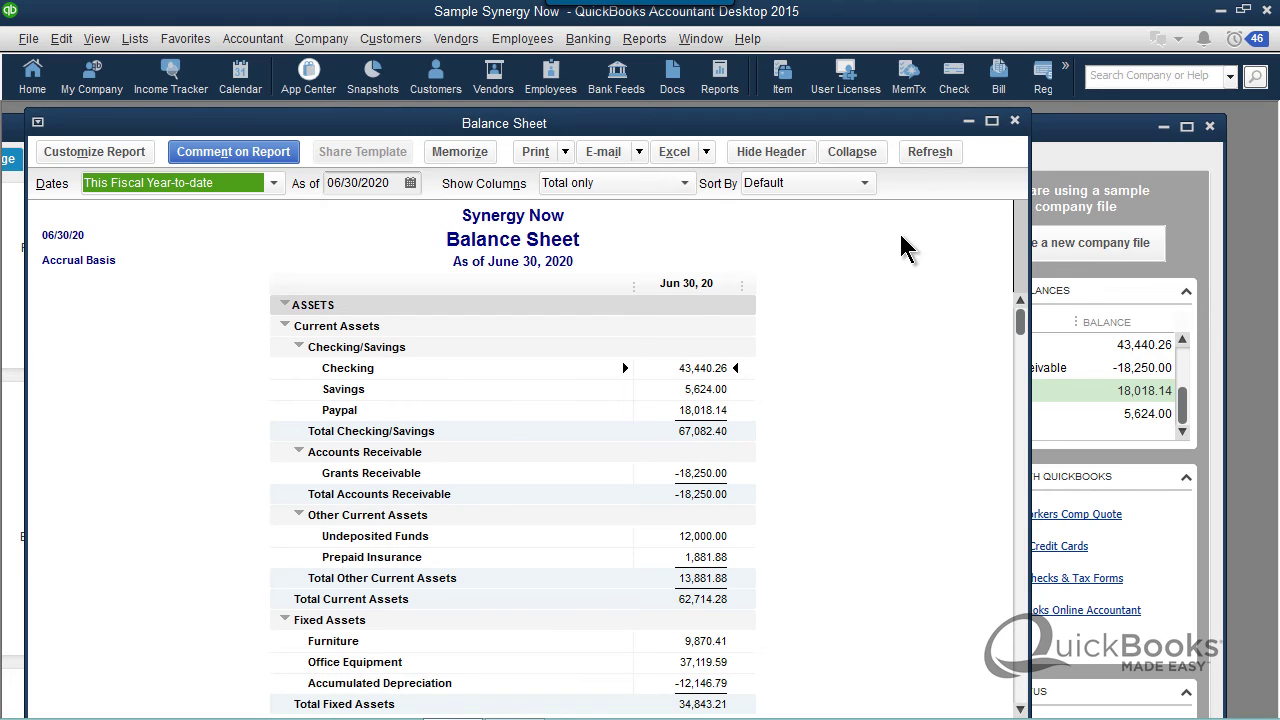
left_click(1014, 121)
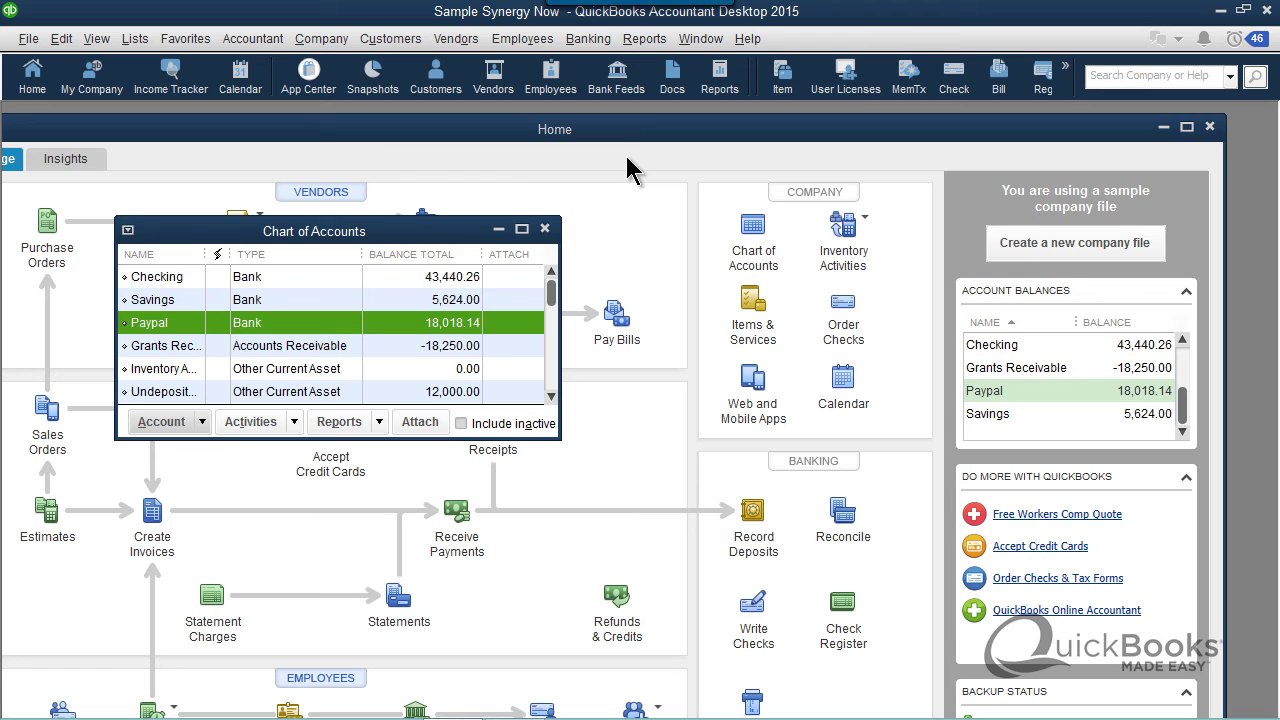
- Begin a Transfer Funds from Paypal to Checking and open the Chart of Accounts alongside
left_click(581, 44)
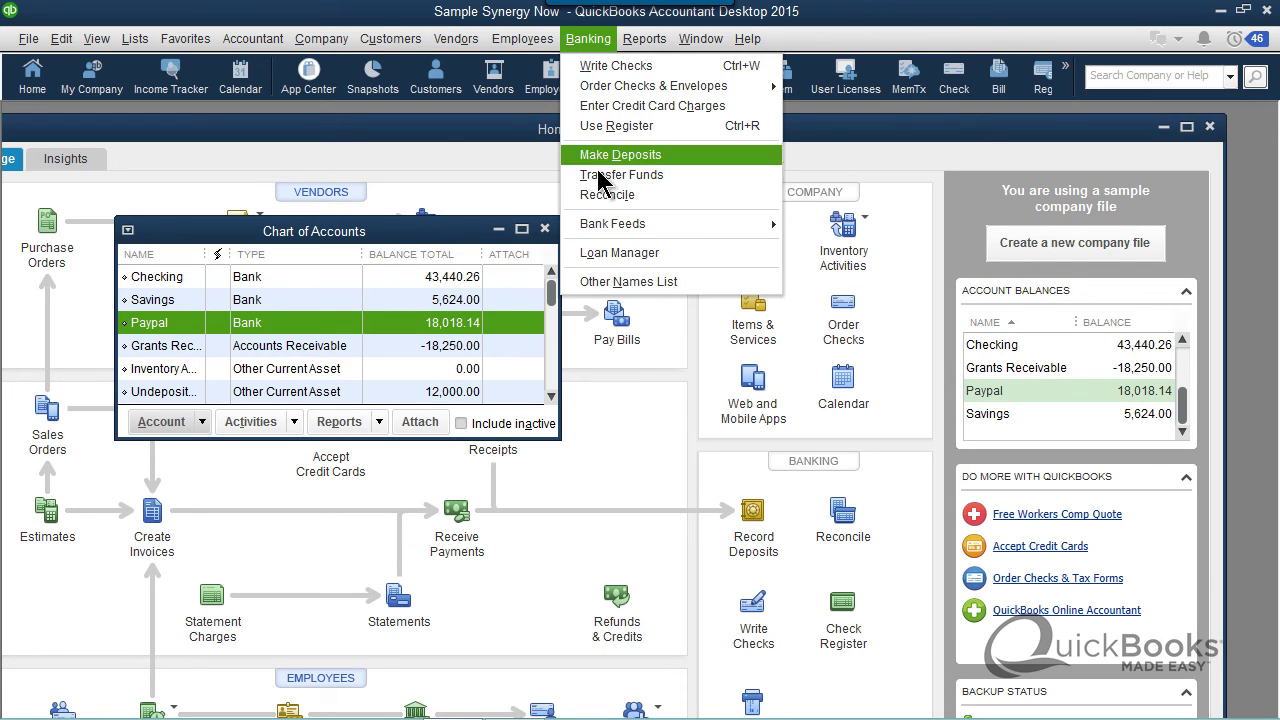
left_click(684, 174)
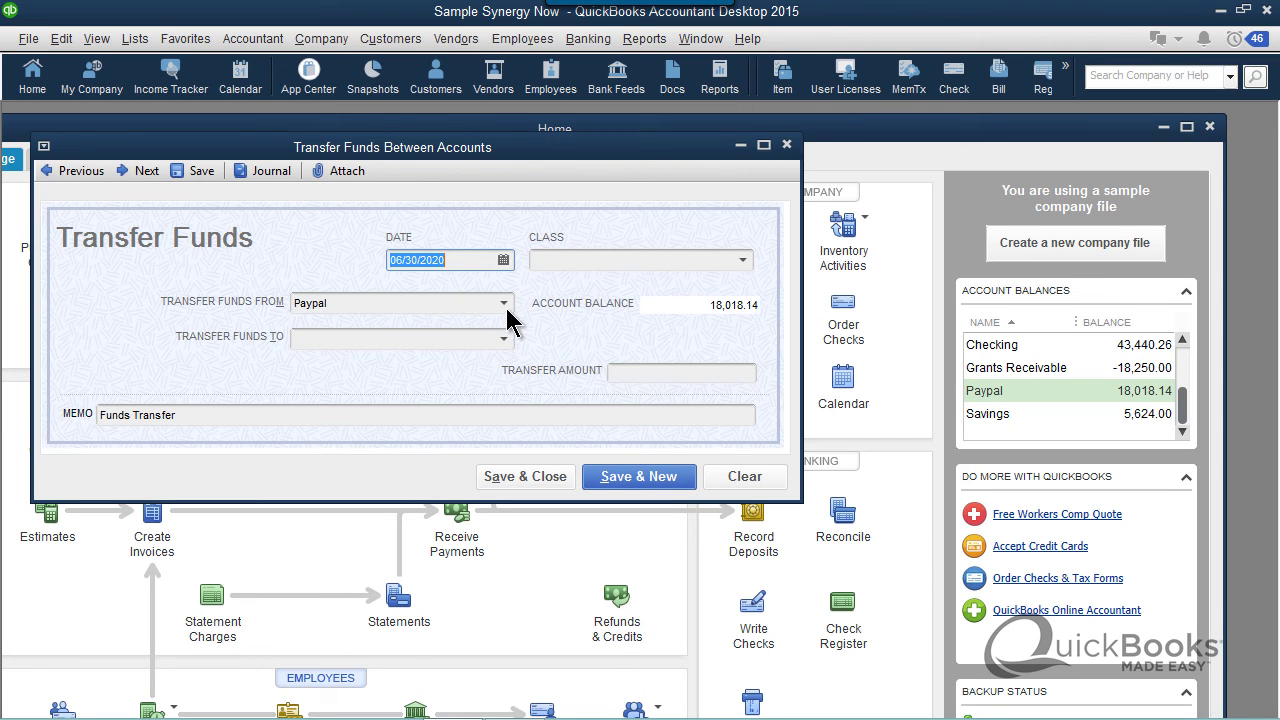
left_click(503, 302)
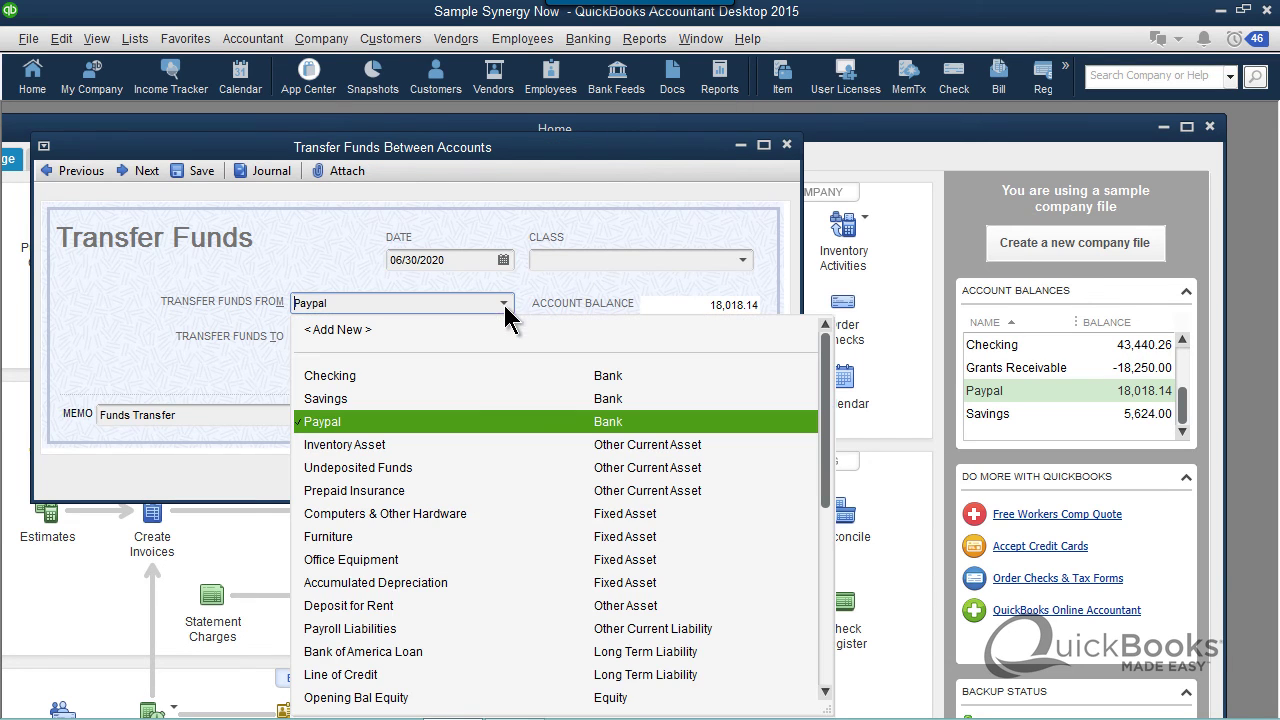
left_click(455, 420)
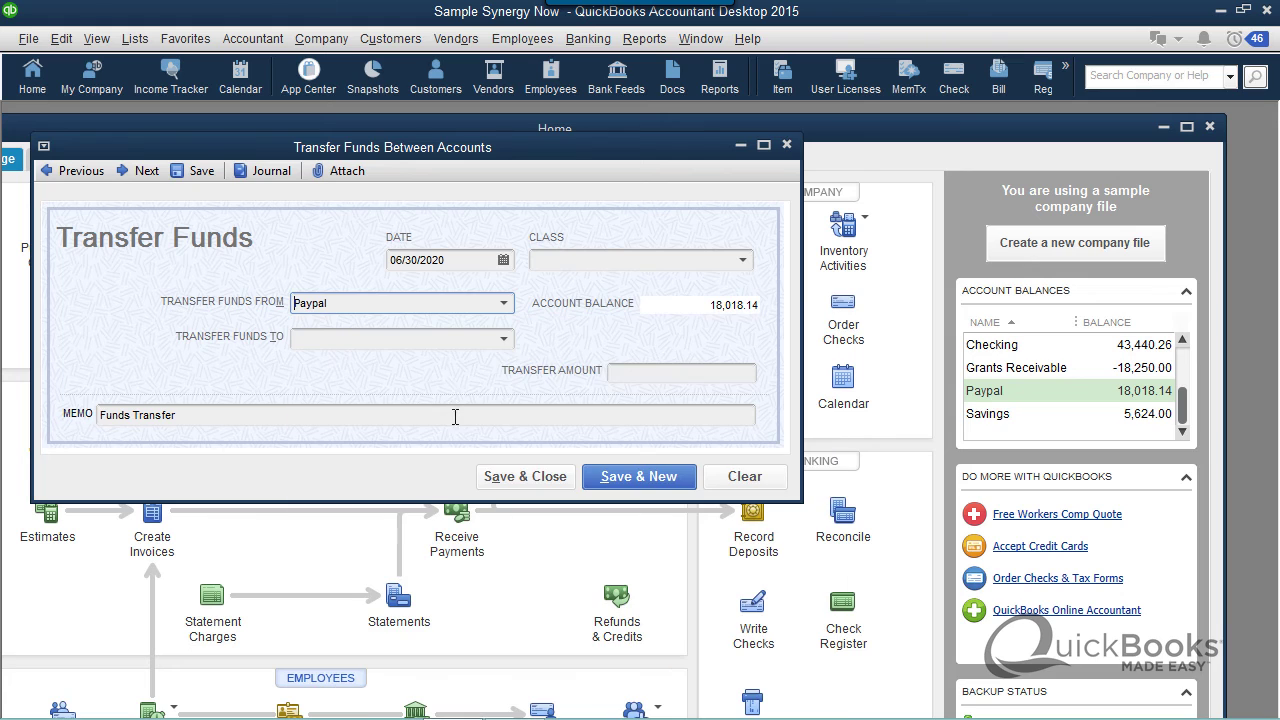
left_click(500, 340)
left_click(370, 412)
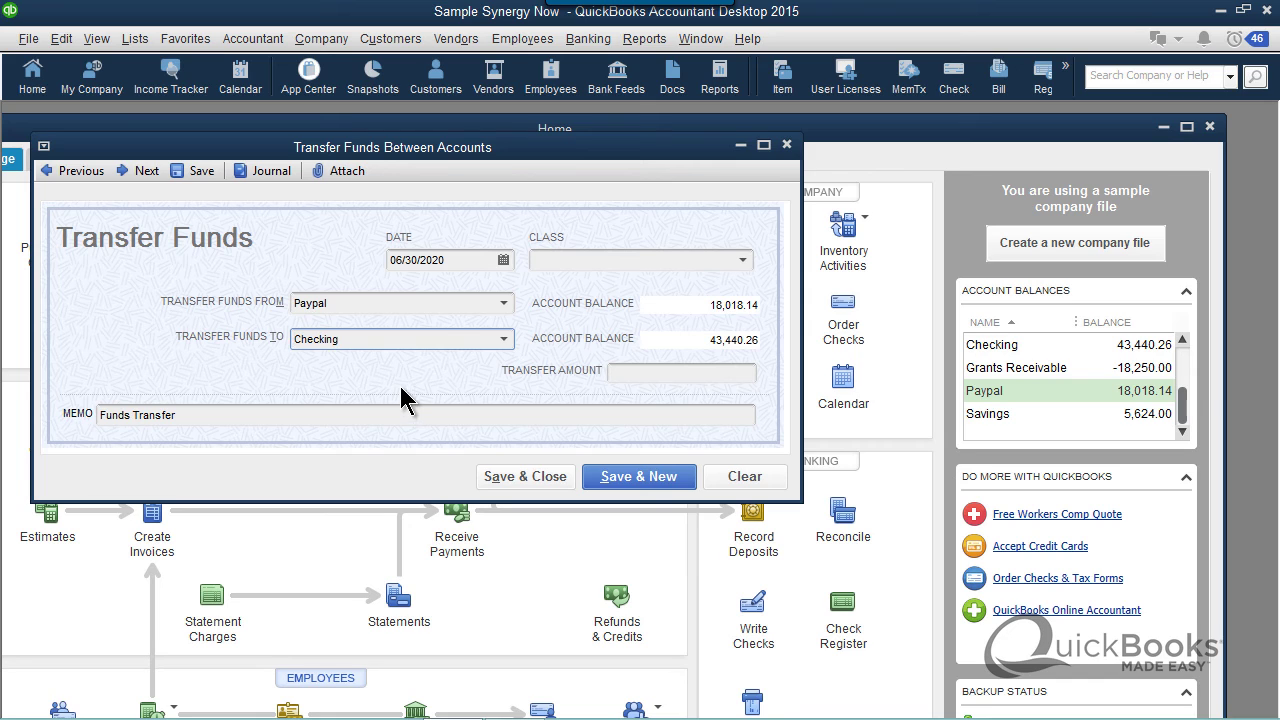
left_click(135, 40)
left_click(137, 68)
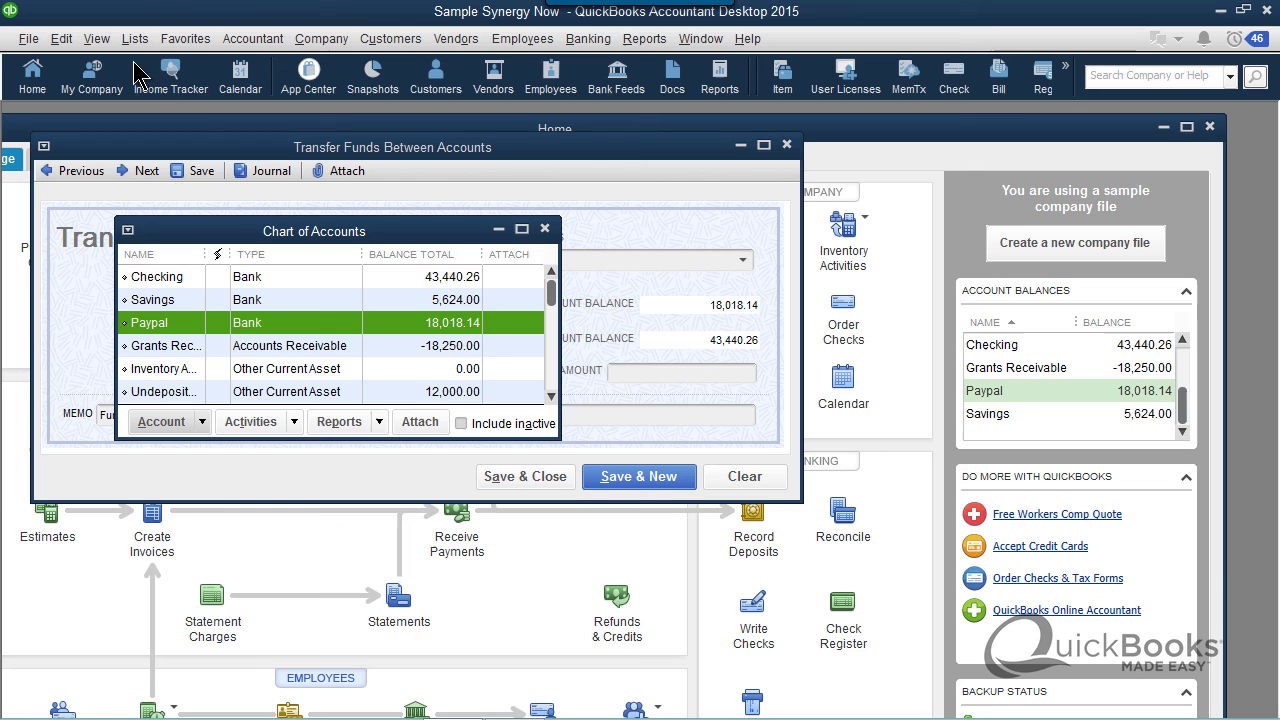
- After dismissing the blank-transaction warning, enter 18,018.14 as the transfer amount
left_click(392, 277)
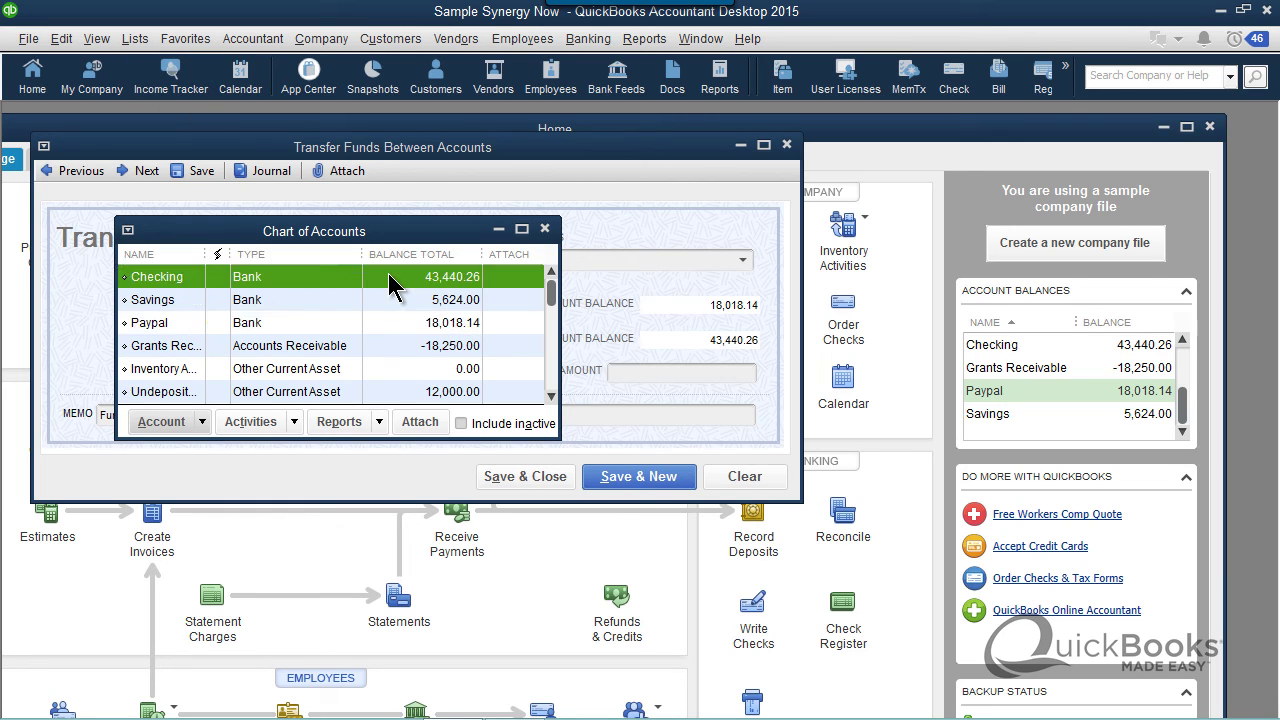
left_click(537, 480)
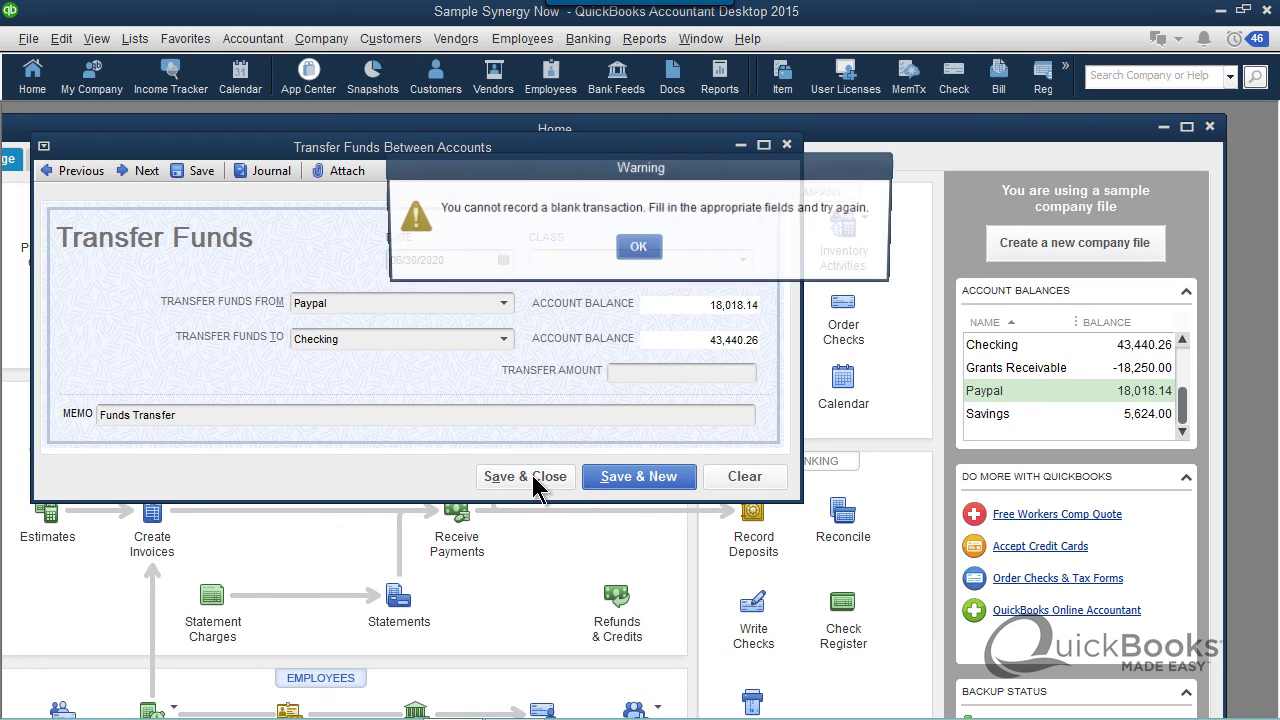
left_click(633, 247)
left_click(698, 373)
type("1")
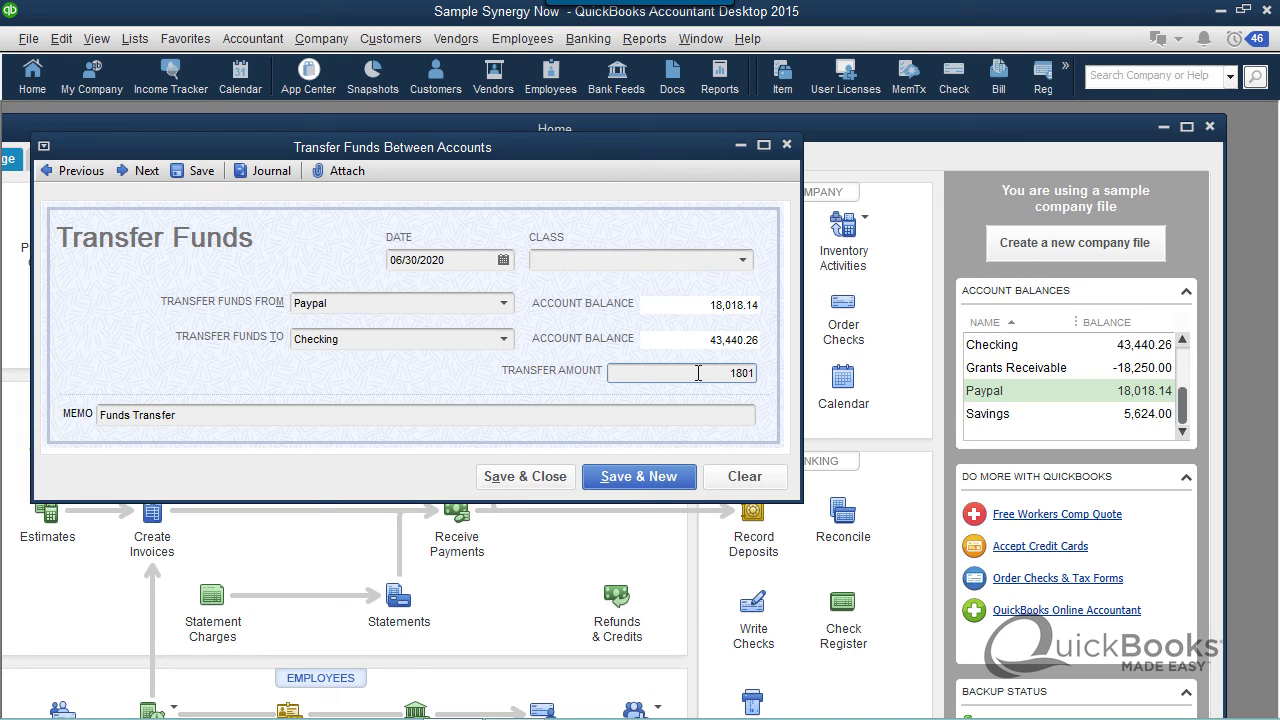
type("8,018")
type(".14")
key("Tab")
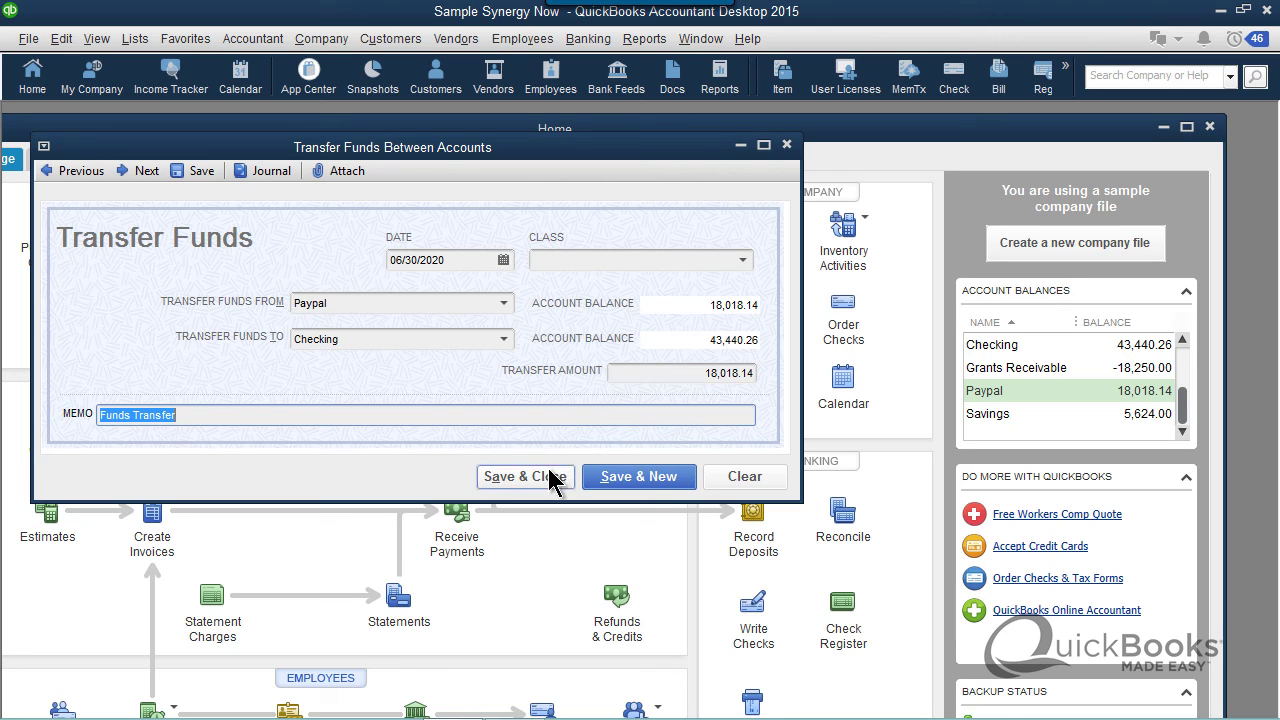
- Reopen the Chart of Accounts and briefly view the Paypal register
left_click(135, 40)
left_click(180, 66)
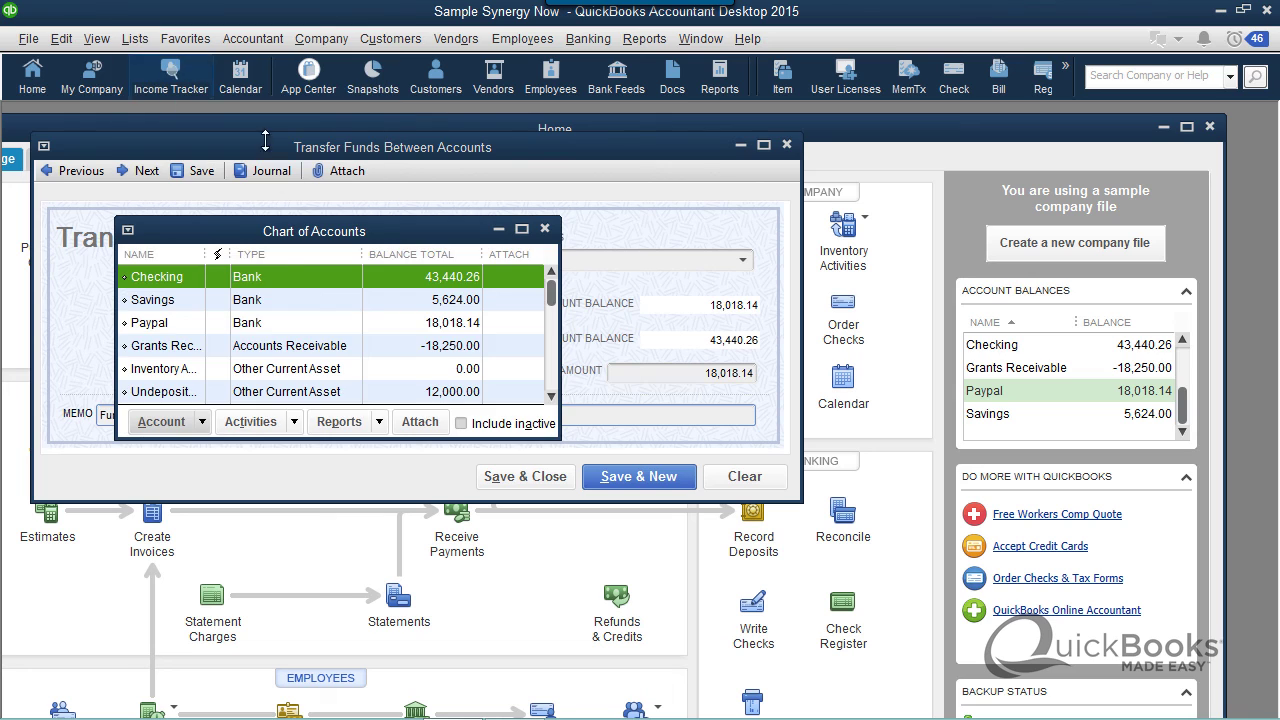
double_click(198, 324)
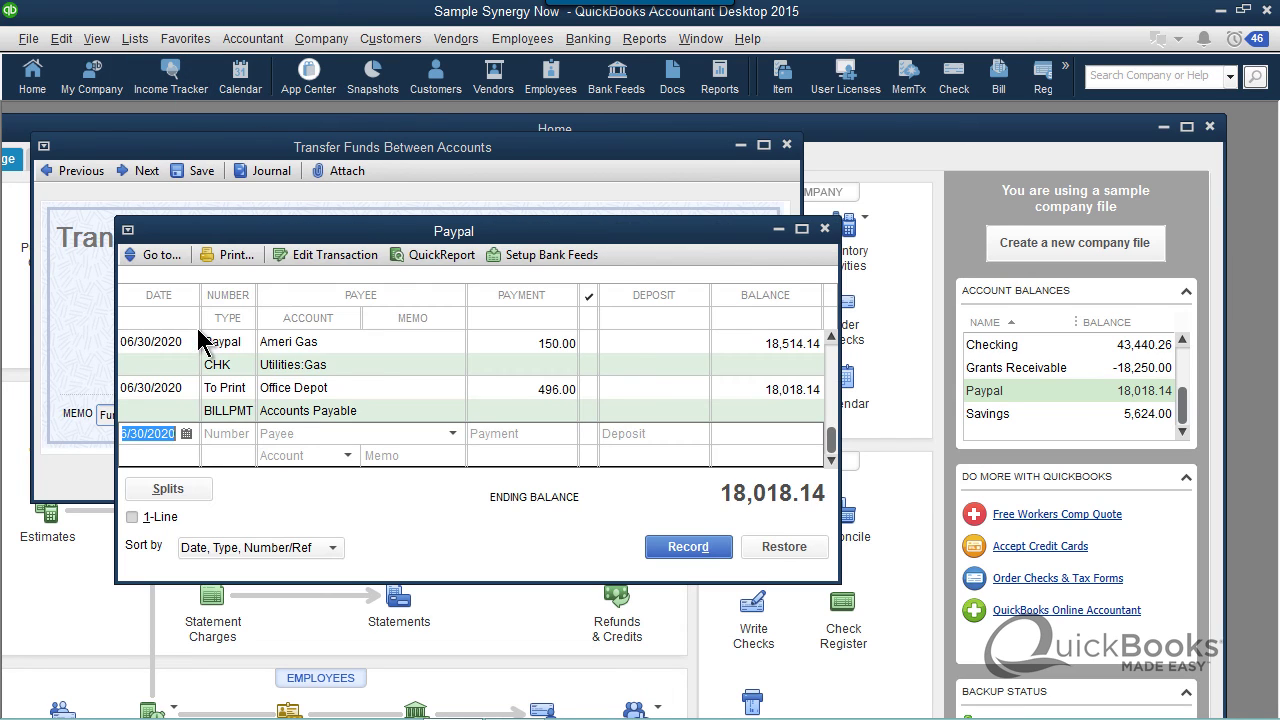
key("Escape")
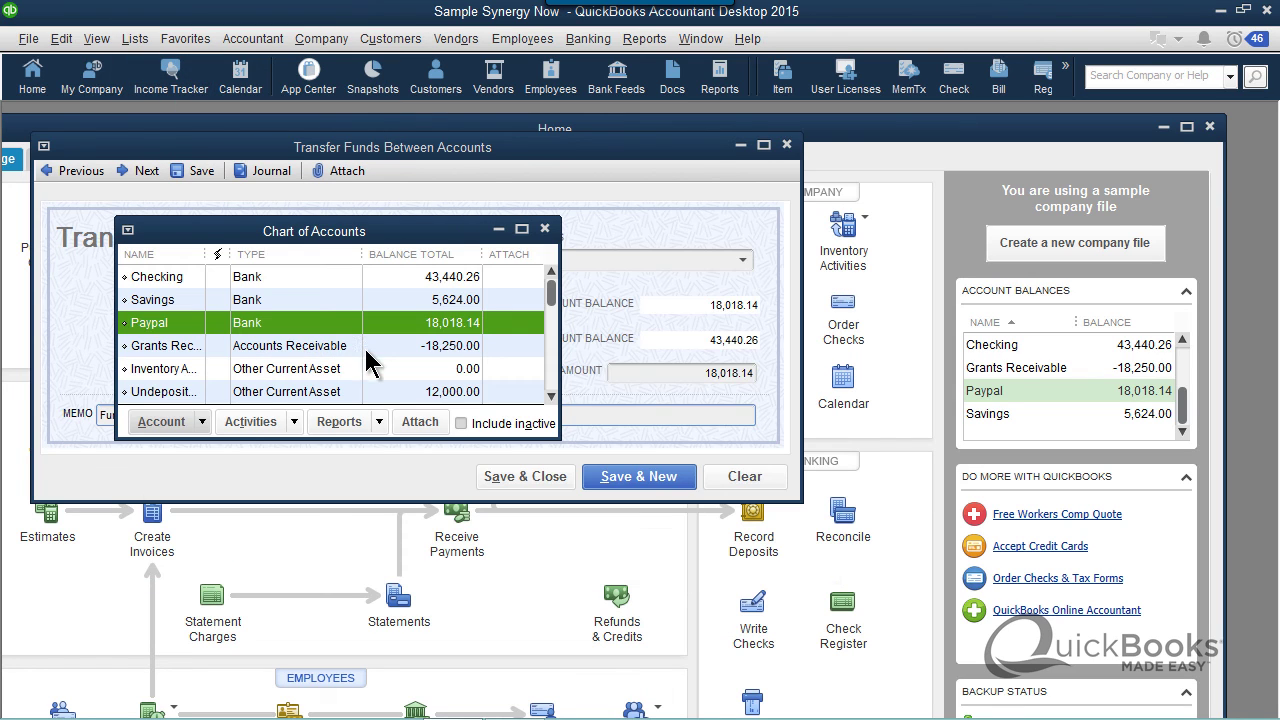
- Save the 18,018.14 transfer despite missing classes, leaving Paypal at 0.00
left_click(310, 278)
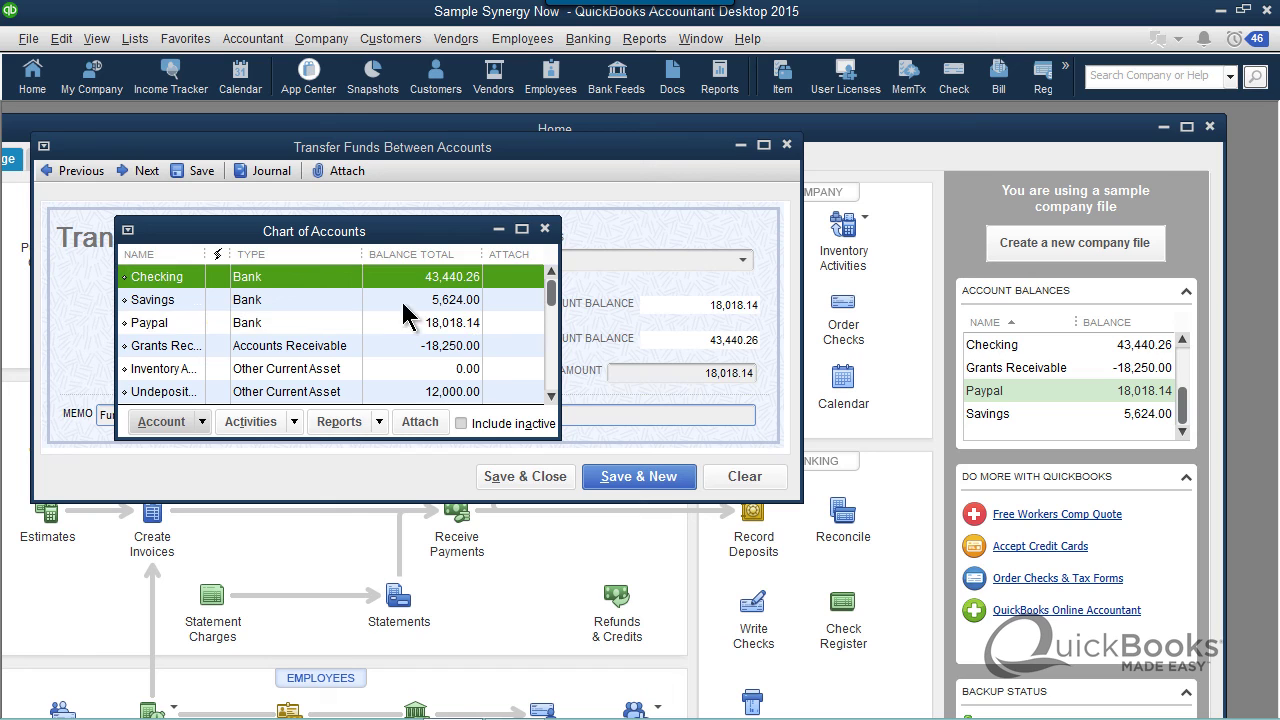
left_click(551, 478)
left_click(576, 278)
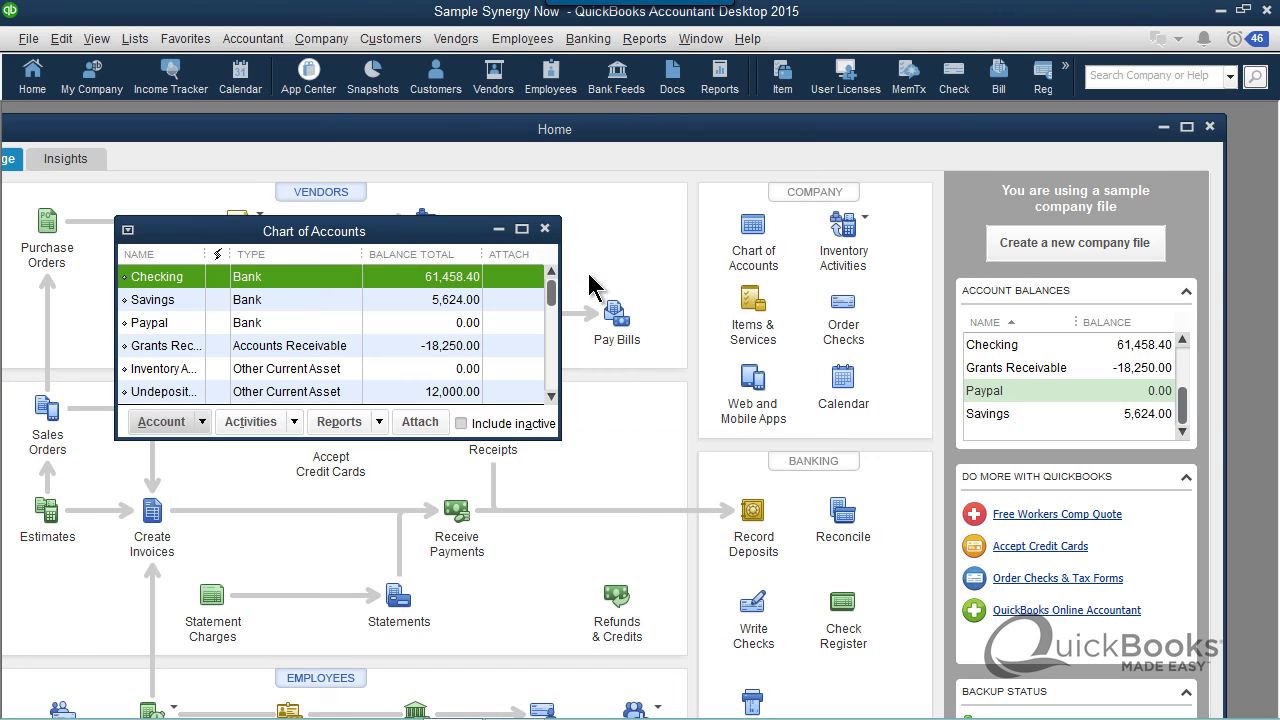
left_click(325, 321)
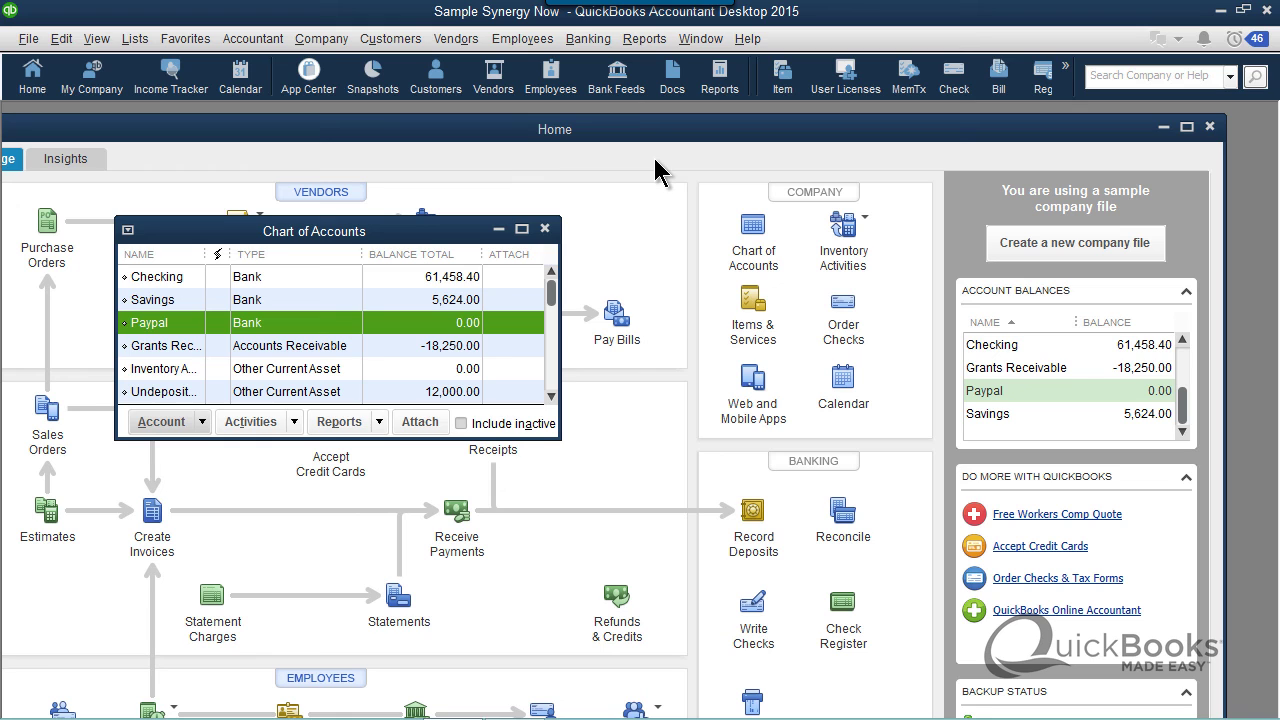
- Start a Paypal reconciliation from Banking, then cancel the Begin Reconciliation dialog
left_click(580, 42)
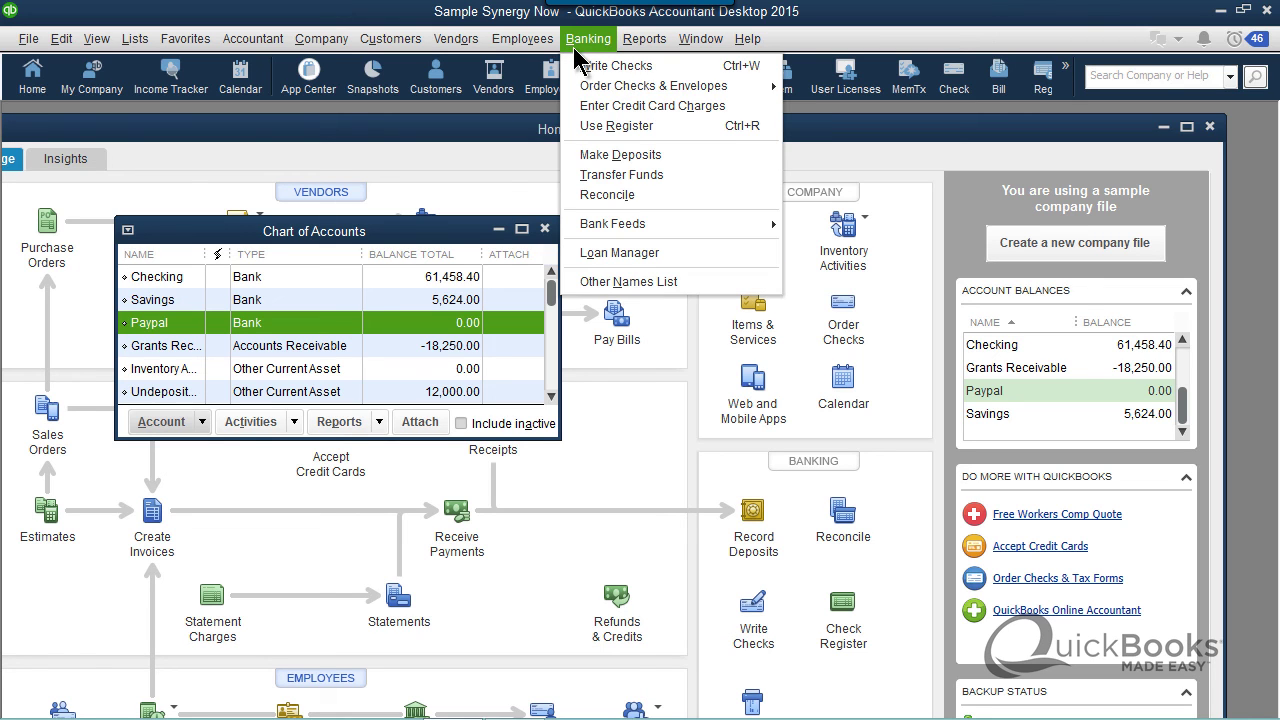
left_click(605, 195)
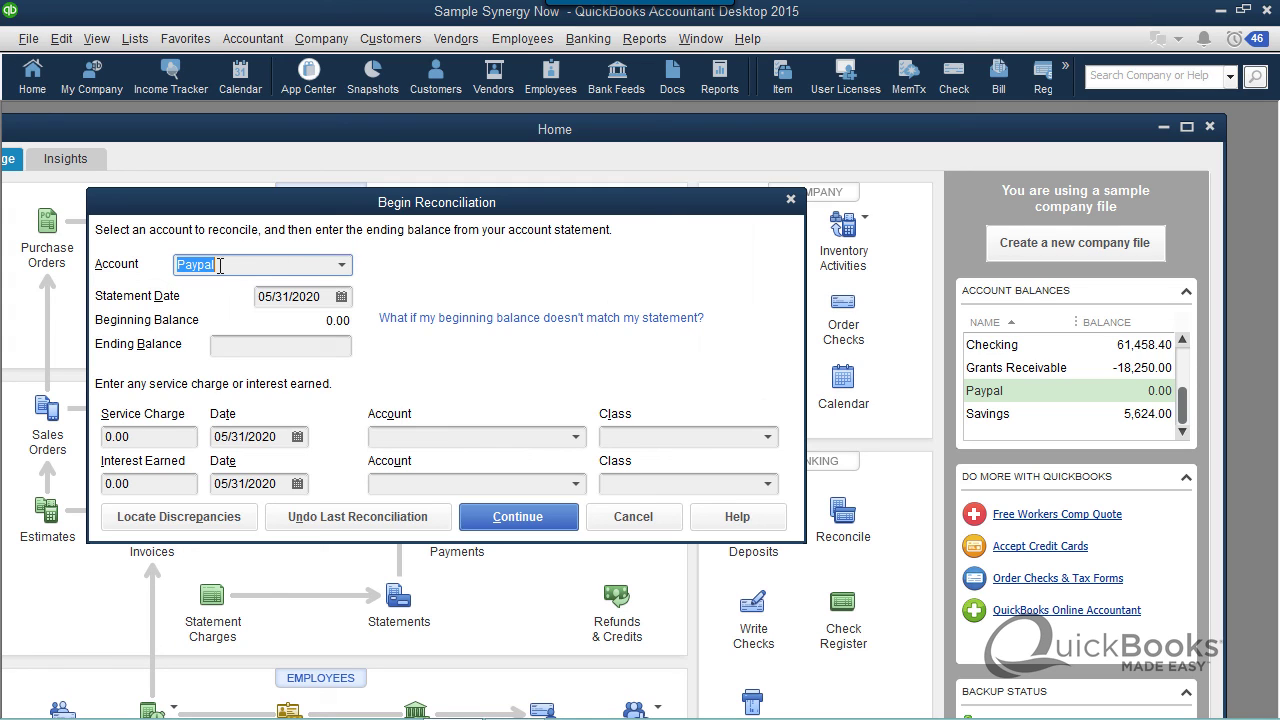
left_click(635, 516)
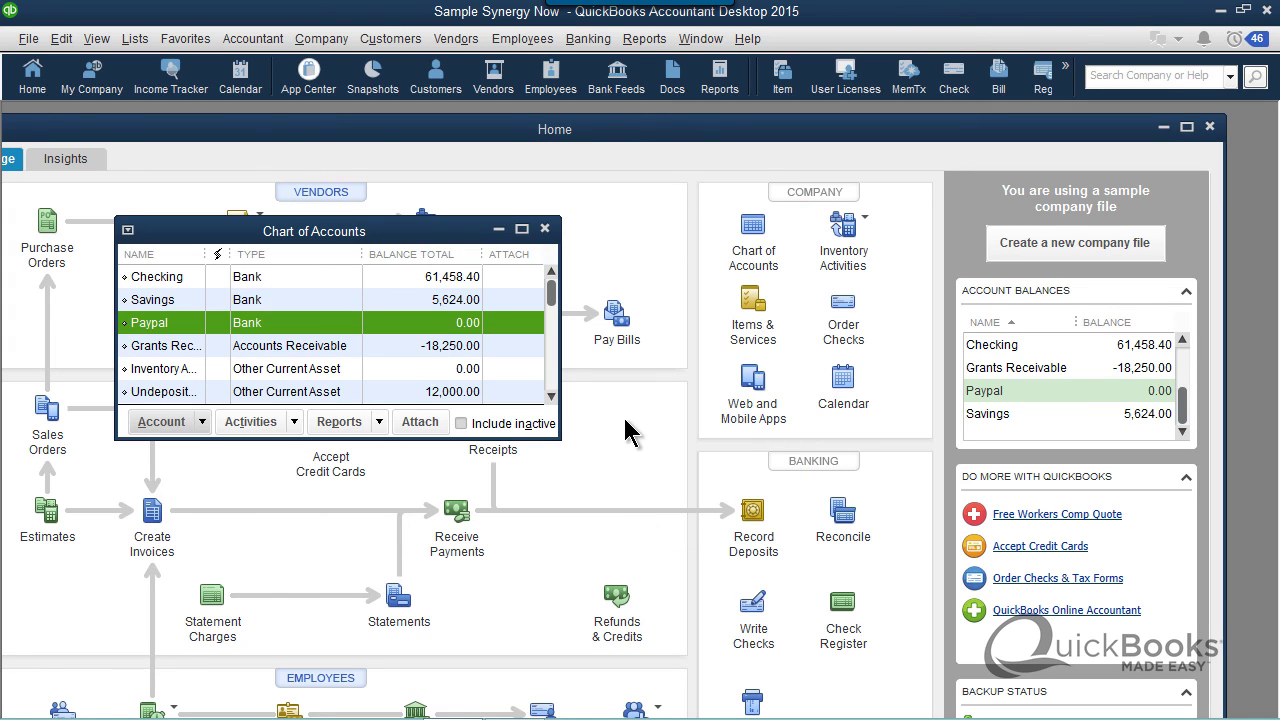
left_click(545, 230)
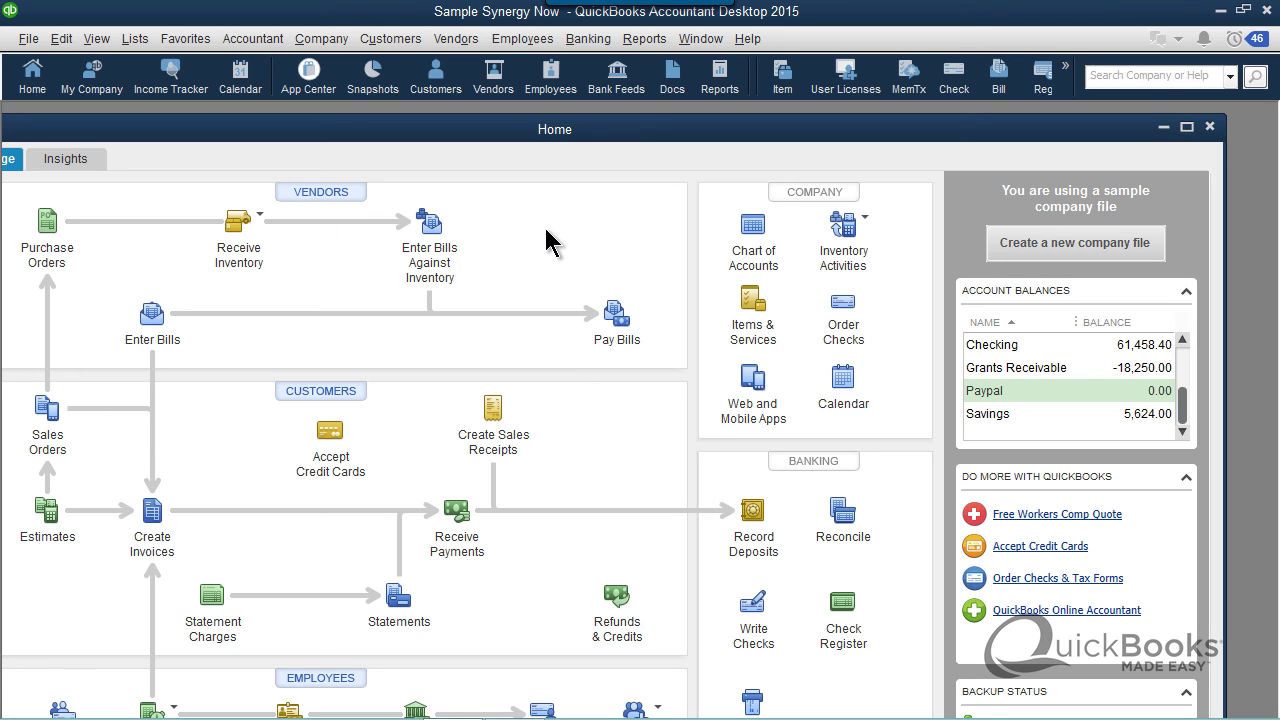